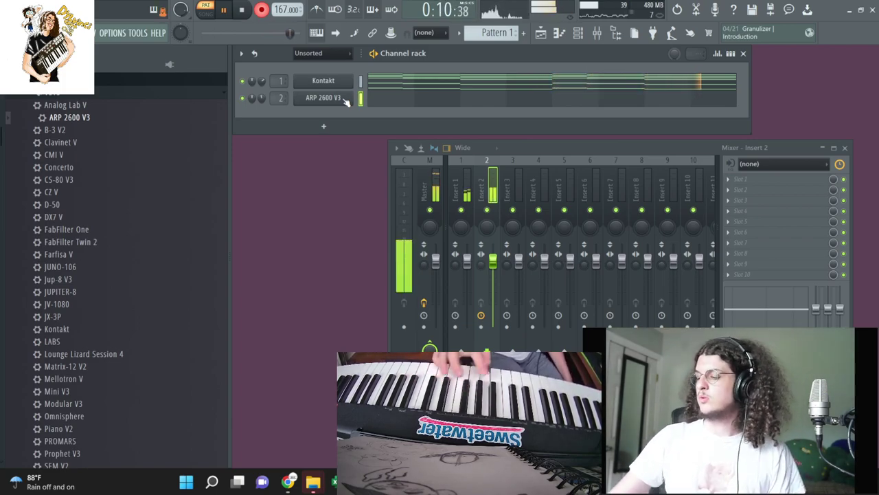
Add a Lounge Lizard Session 4 channel to the channel rack and record a keyboard part over Pattern 1 with it.
drag(89, 279, 318, 114)
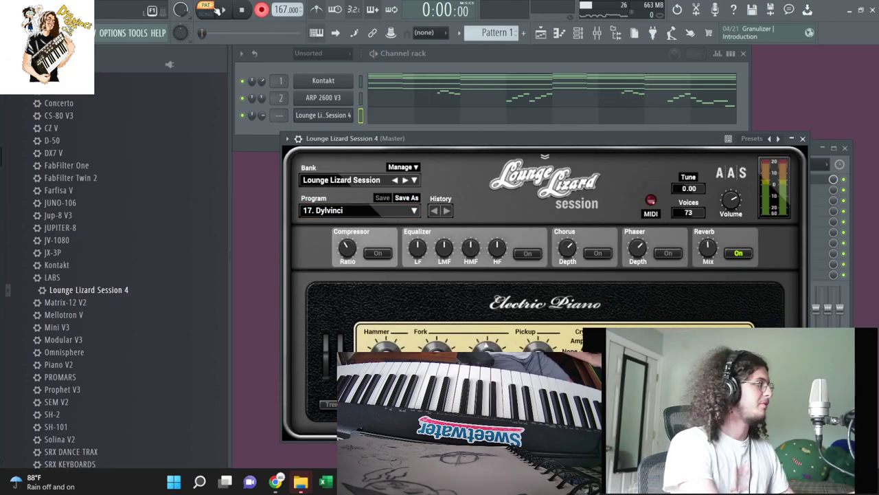
click(224, 12)
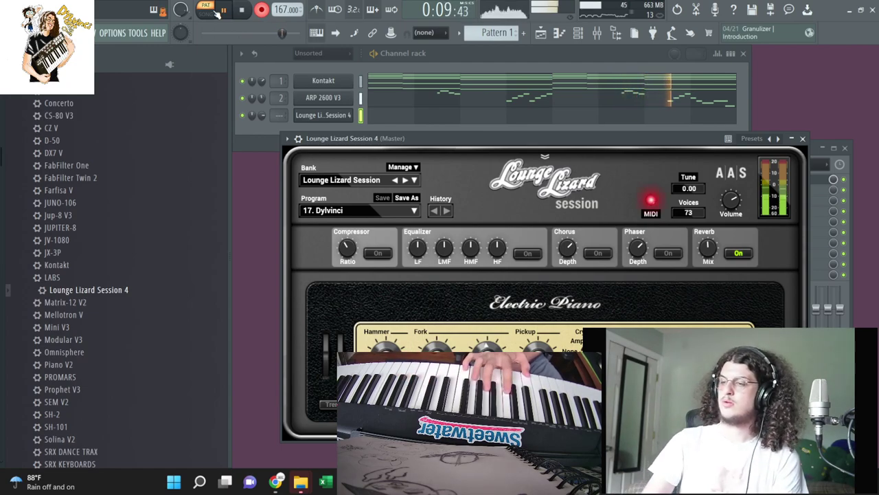
click(242, 10)
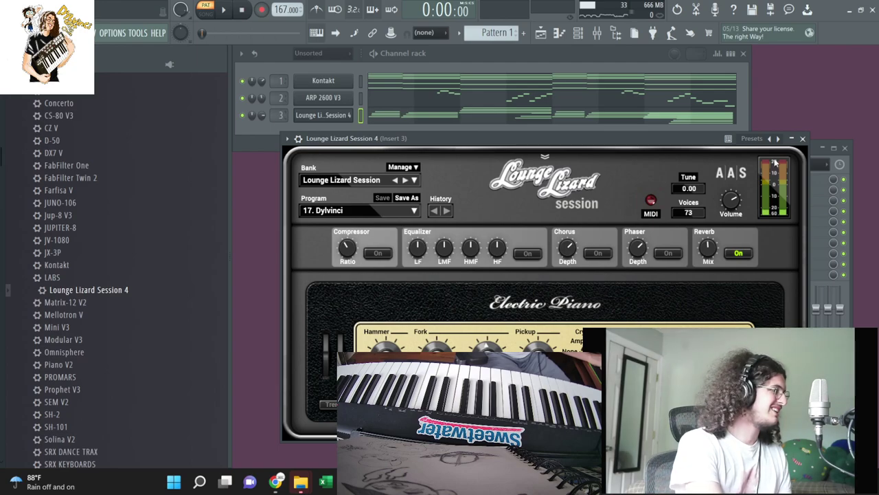
click(798, 140)
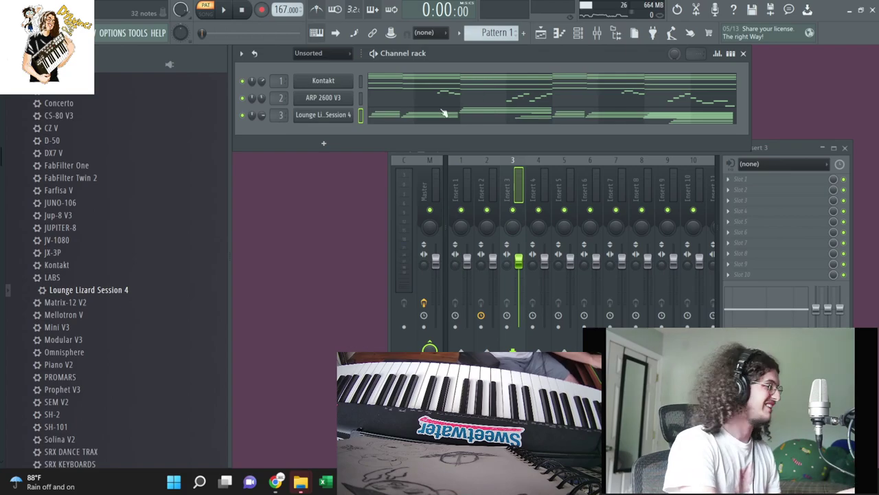
Play the pattern and add Dylvinci Kick 4 from the Dylvinci Kit Vol. 4 kicks as a new channel.
key(space)
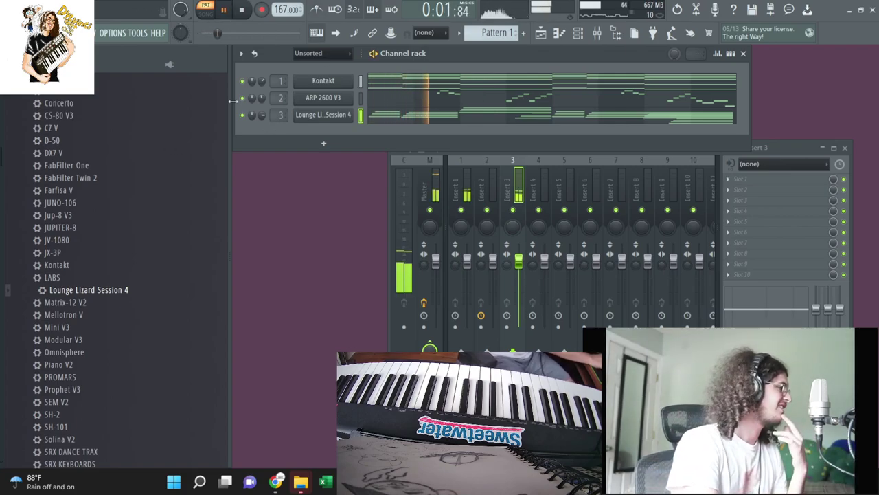
click(60, 65)
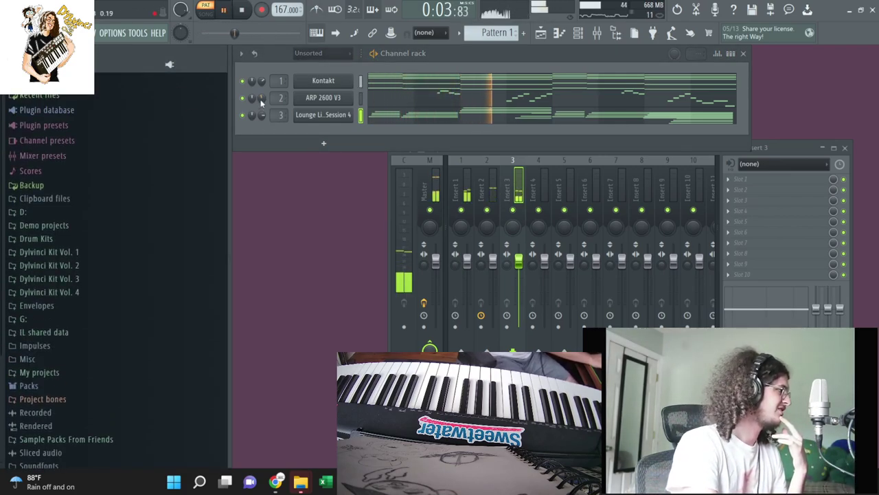
click(48, 292)
click(68, 306)
click(42, 359)
drag(62, 409, 386, 136)
Draw a short opening kick rhythm of C5 notes in the Dylvinci Kick 4 piano roll, removing the misplaced notes.
click(386, 136)
key(space)
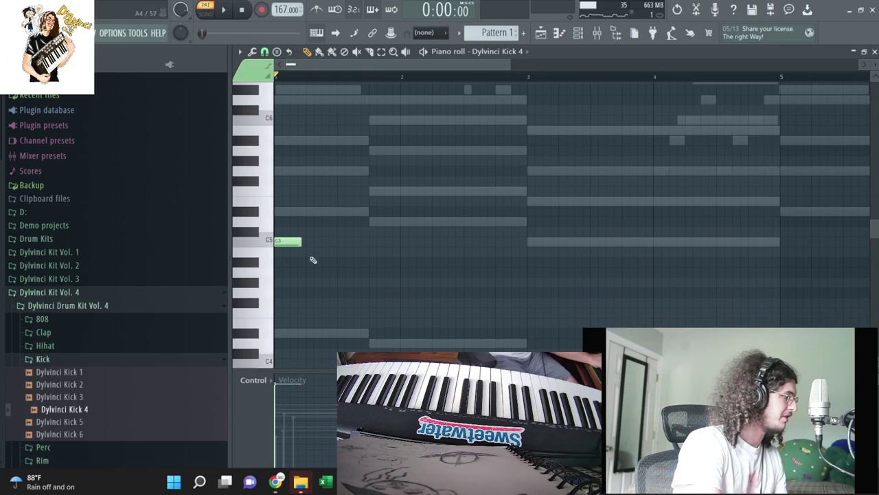
click(310, 241)
click(333, 241)
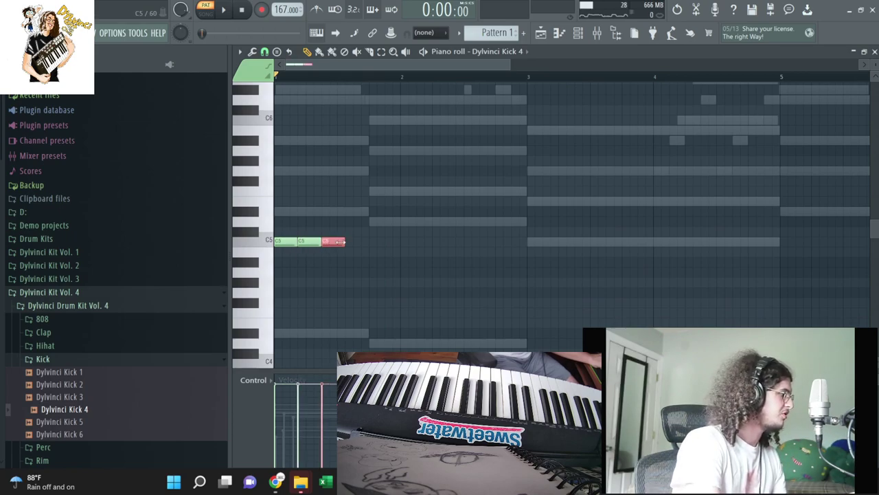
key(ctrl+b)
right_click(332, 243)
right_click(319, 244)
click(308, 242)
key(space)
Repeat the kick rhythm across the full length of the pattern and route the kick channel to mixer track 4.
key(ctrl+b)
key(ctrl+b)
key(ctrl+b)
key(ctrl+b)
key(ctrl+b)
key(ctrl+b)
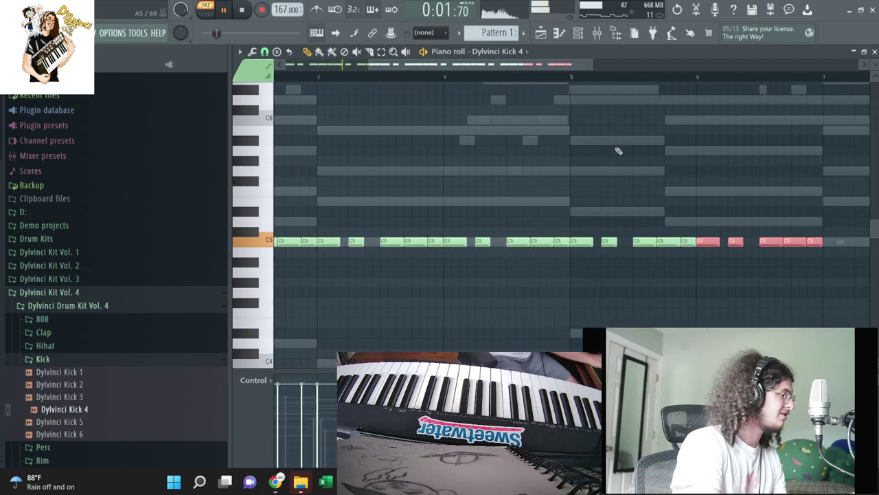
key(ctrl+b)
click(875, 52)
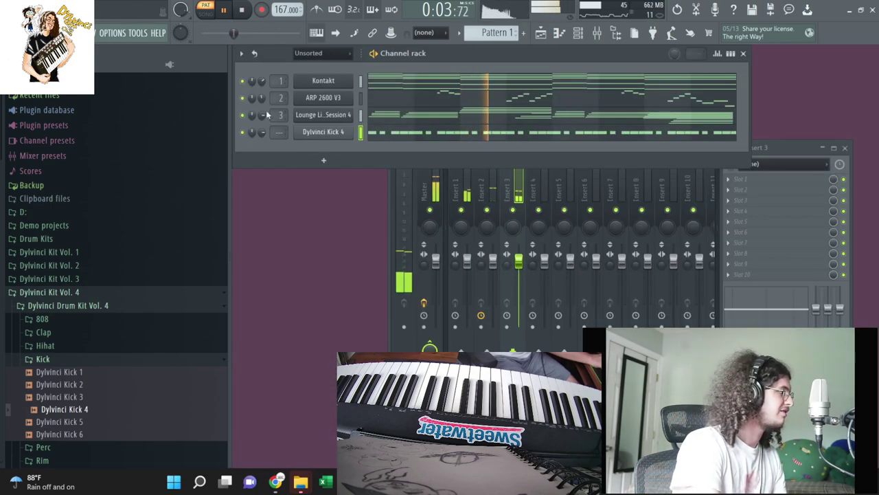
drag(261, 119, 271, 153)
double_click(276, 135)
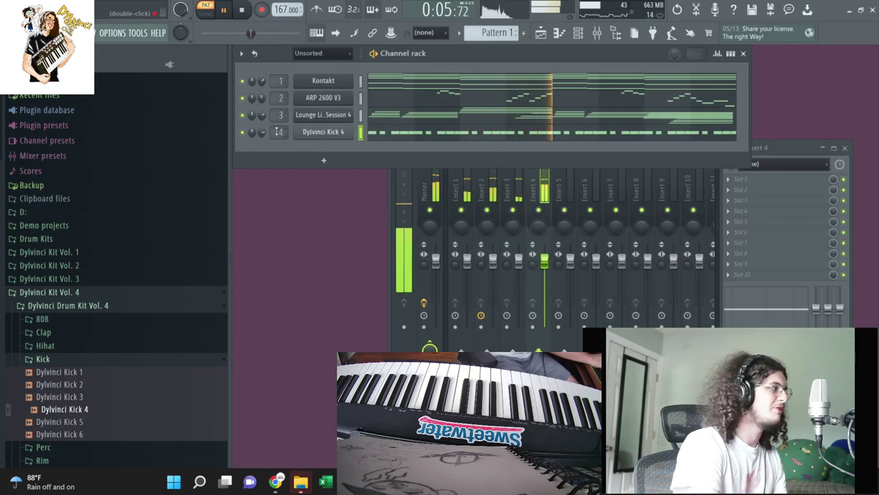
Find Omnisphere among the installed generators and add it as a new channel below Dylvinci Kick 4.
click(70, 111)
click(74, 151)
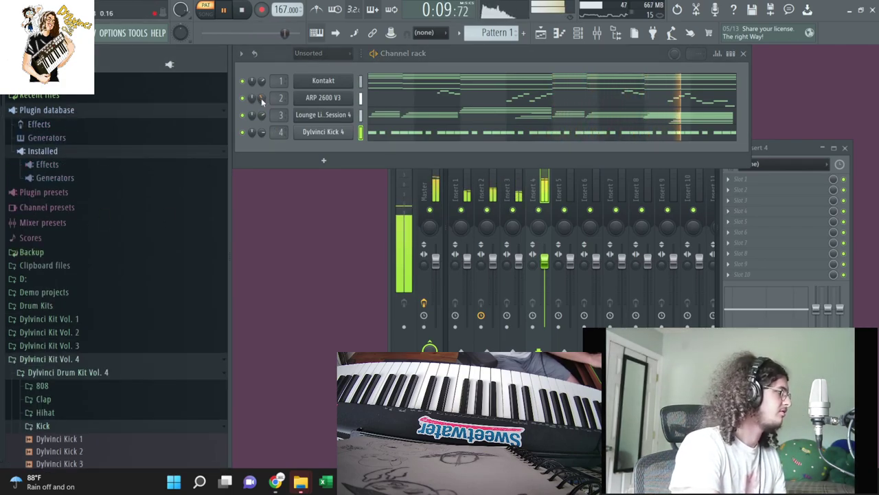
click(109, 182)
click(103, 219)
scroll(91, 239, down, 6)
scroll(102, 224, down, 3)
scroll(97, 229, up, 5)
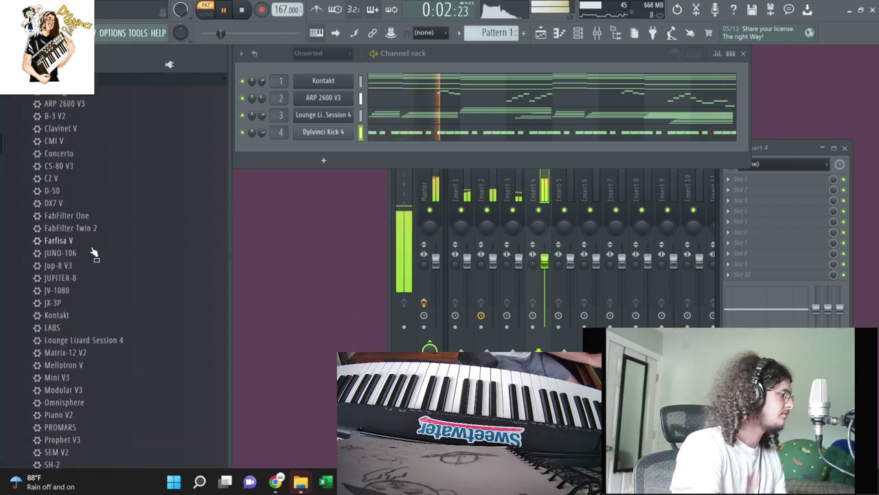
scroll(71, 314, down, 2)
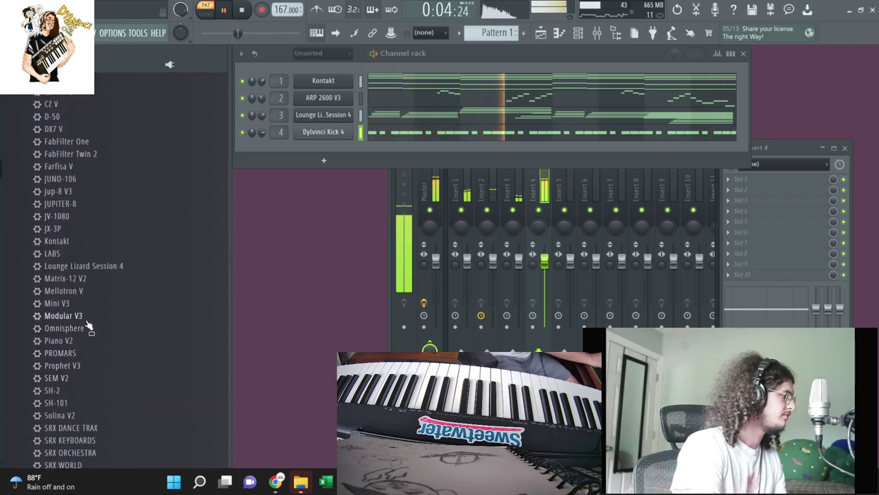
drag(72, 328, 334, 150)
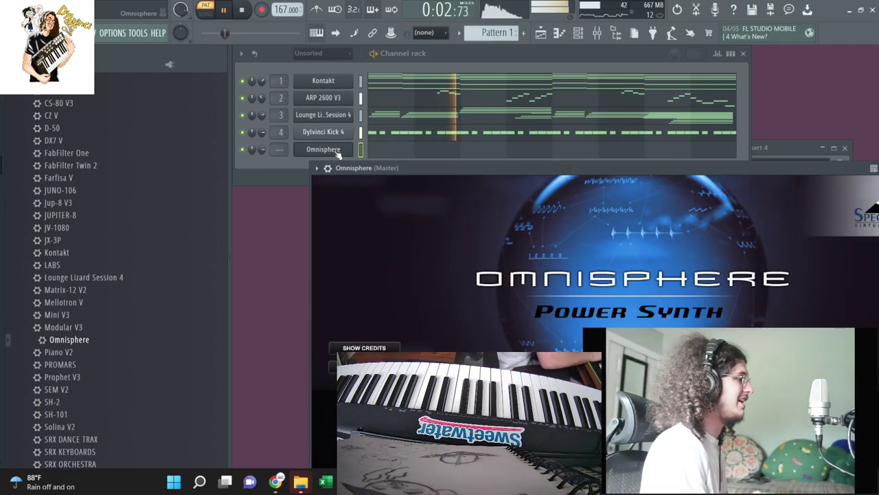
Switch Omnisphere's patch browser to the User directory.
click(427, 204)
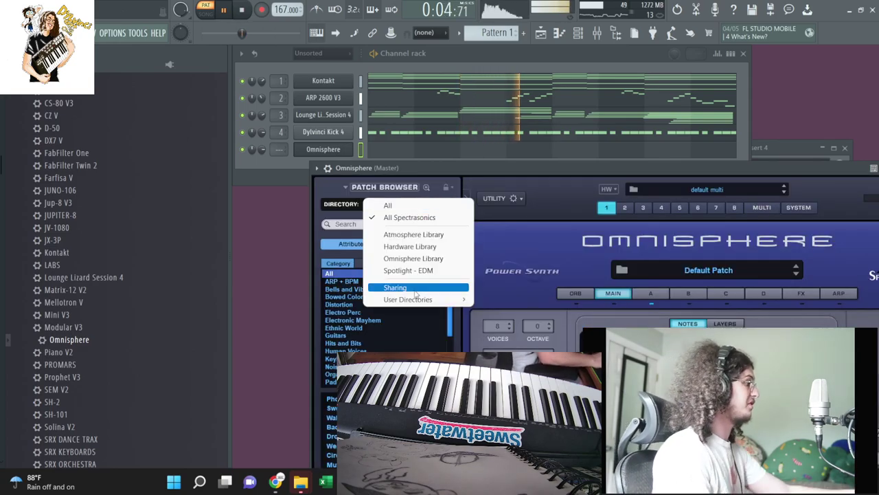
mouse_move(429, 300)
click(505, 302)
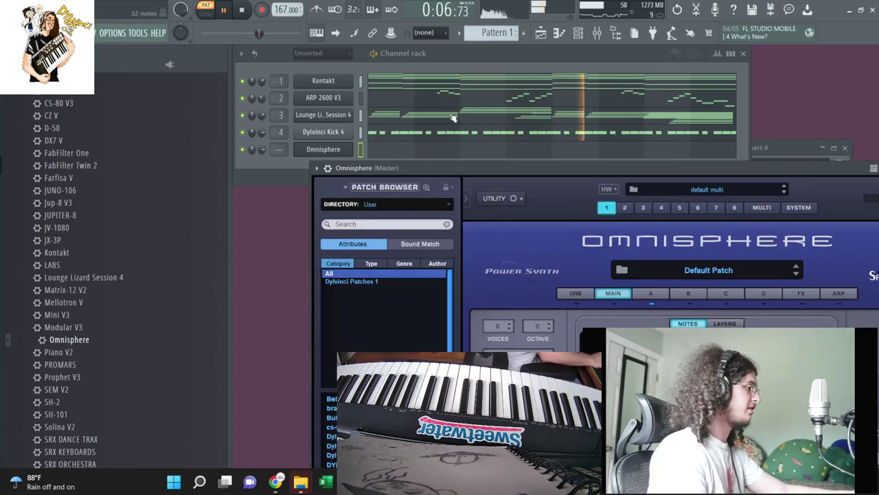
Load the CS-80 Sine Bass patch from the Synth Bass category of Omnisphere's Atmosphere Library.
click(411, 204)
click(408, 236)
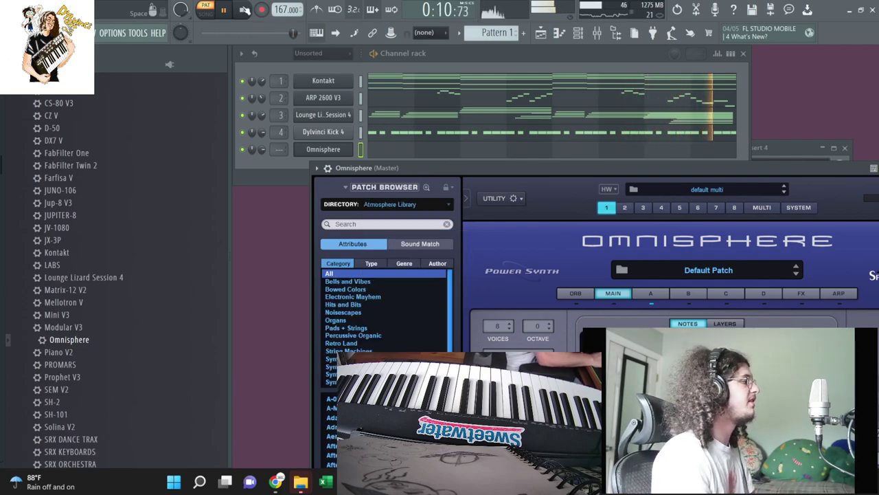
key(space)
drag(386, 172, 487, 85)
scroll(481, 274, down, 1)
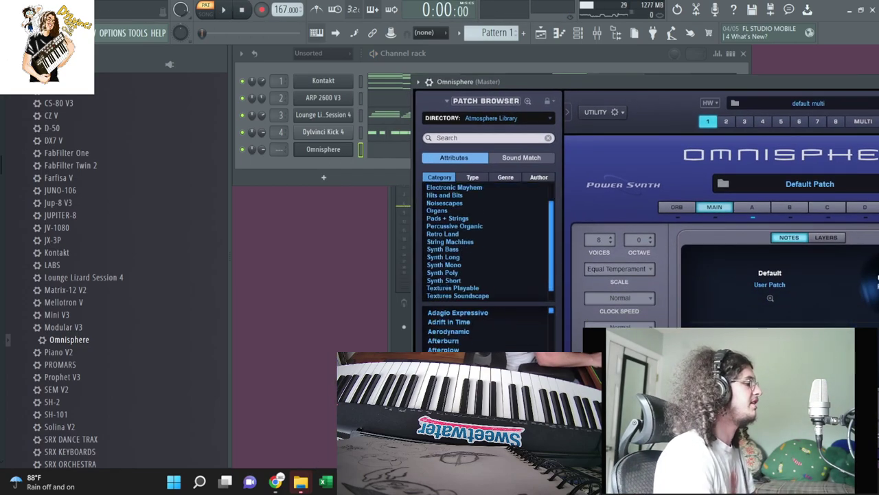
scroll(484, 254, up, 1)
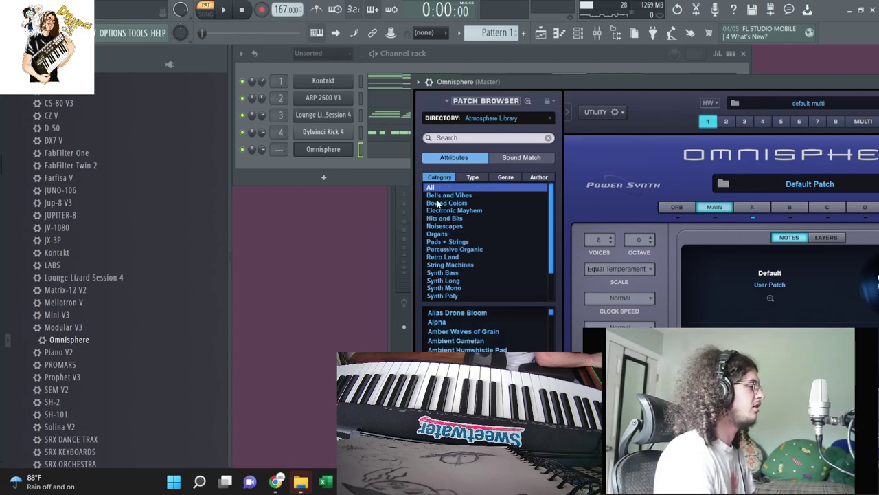
scroll(446, 227, down, 2)
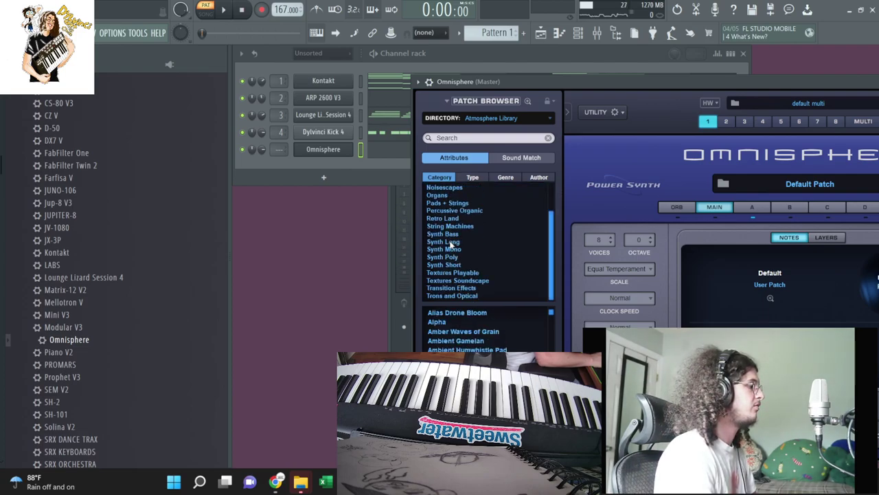
click(450, 235)
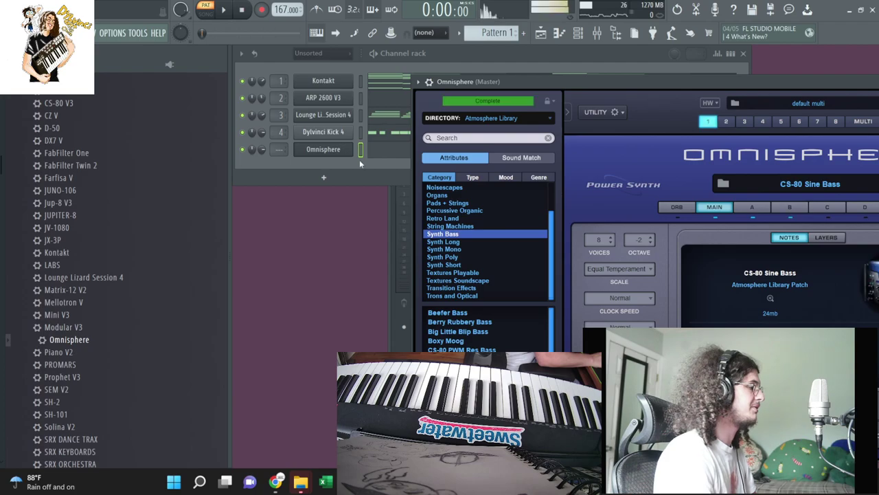
Draw Omnisphere bass notes D#4, D4 and C4 across bars 1 to 4, matching the lengths of the ghost notes.
click(380, 152)
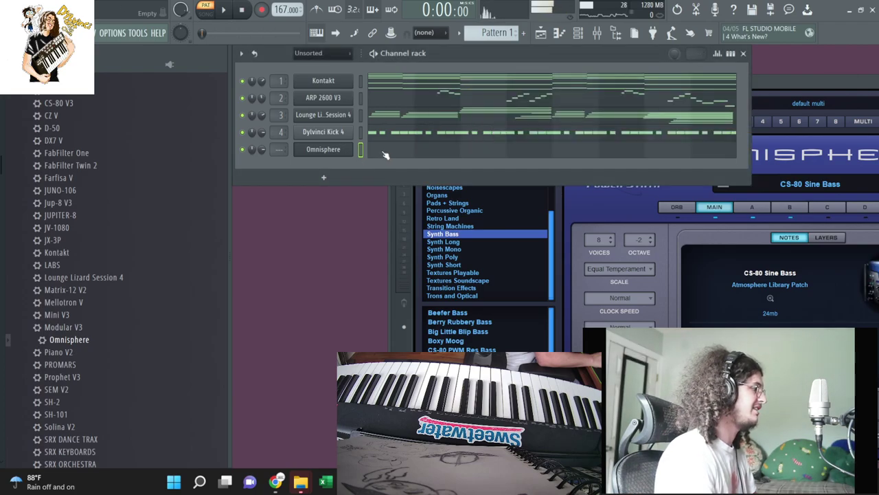
scroll(344, 206, down, 4)
drag(291, 131, 368, 120)
click(378, 130)
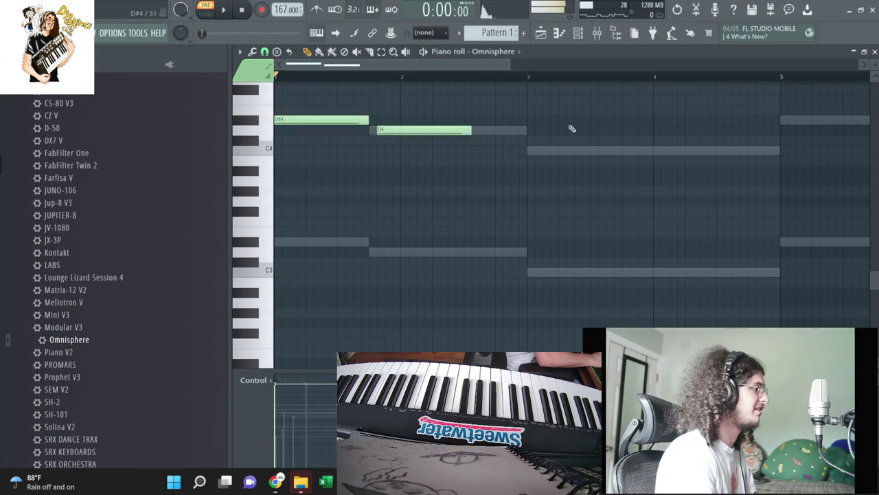
drag(523, 130, 541, 130)
drag(514, 130, 507, 130)
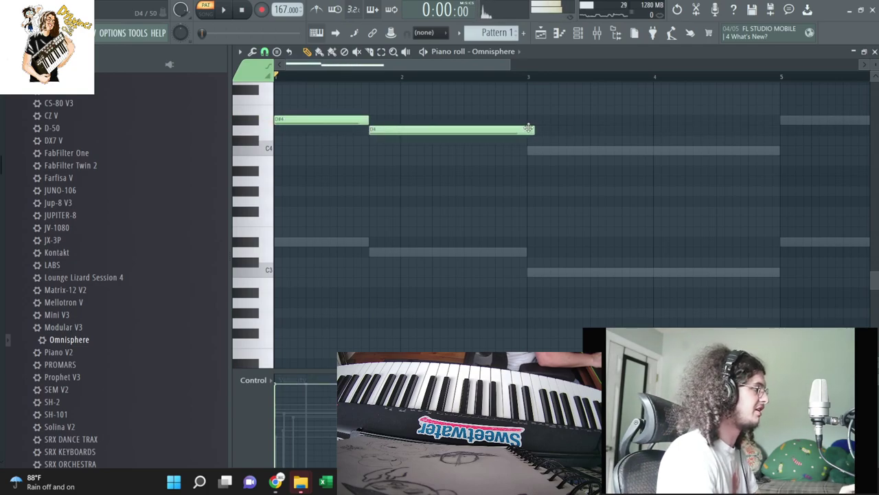
click(536, 150)
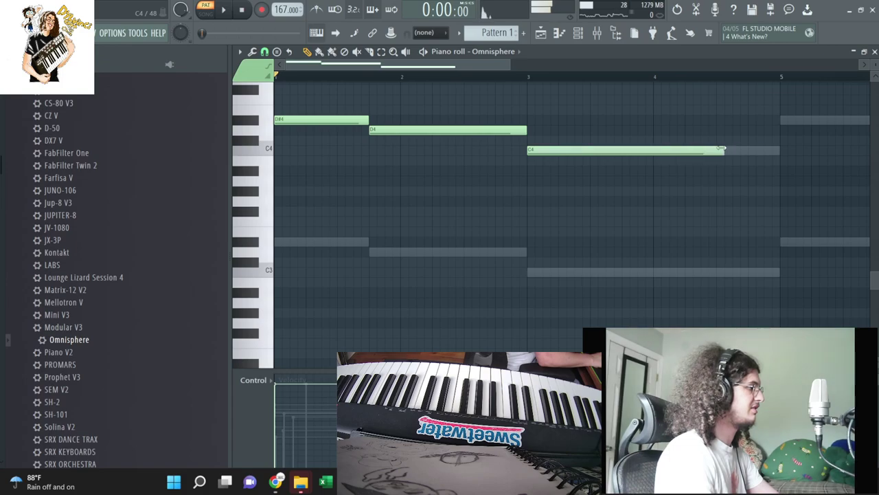
drag(718, 147, 781, 150)
Duplicate the bass line into bars 5 to 8 and move its final C4 note to a higher pitch.
key(space)
key(ctrl+b)
drag(733, 197, 648, 119)
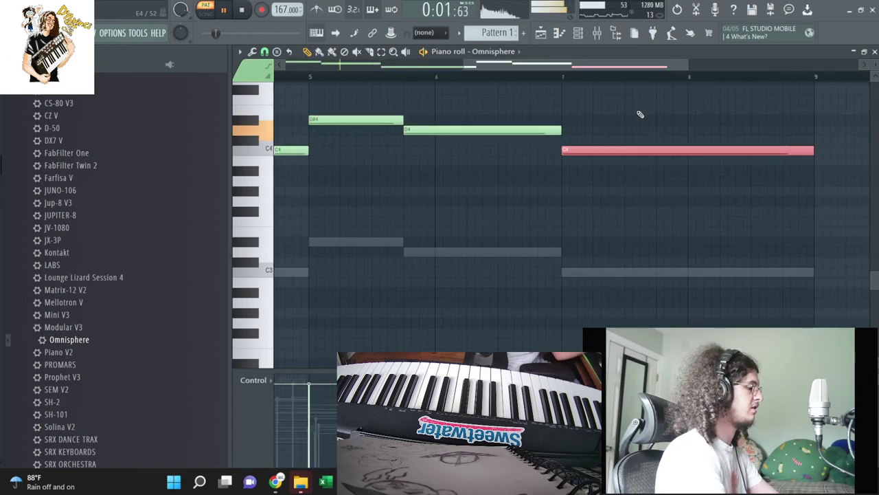
key(Delete)
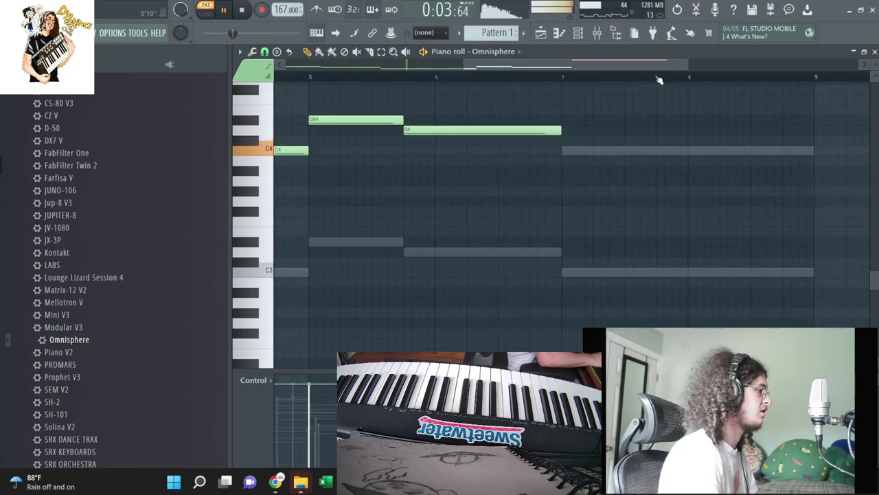
key(Escape)
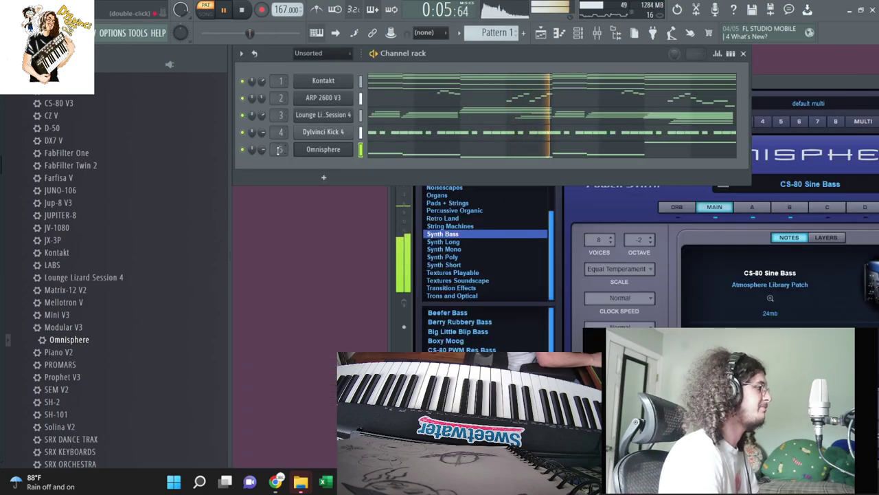
Replay the pattern from the start to check the Omnisphere bass line against the other channels.
click(410, 151)
key(space)
key(space)
key(F6)
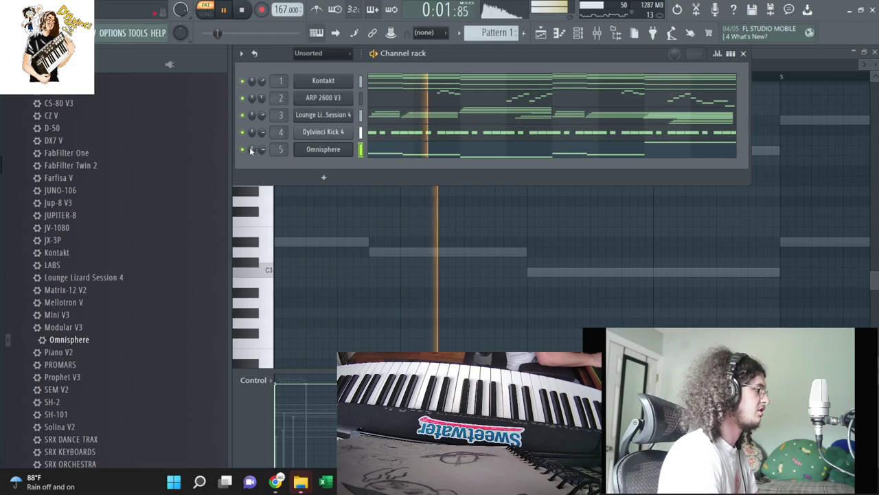
Show the mixer and reset the stereo separation of Insert 5.
key(F9)
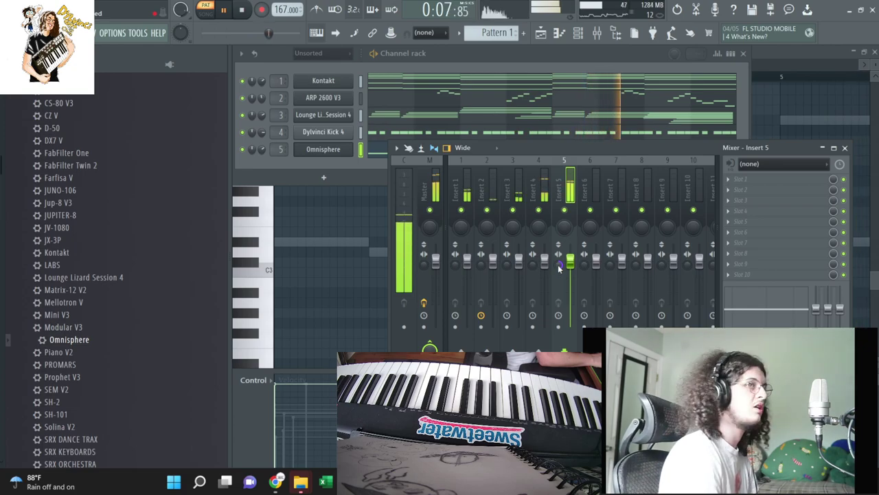
right_click(559, 266)
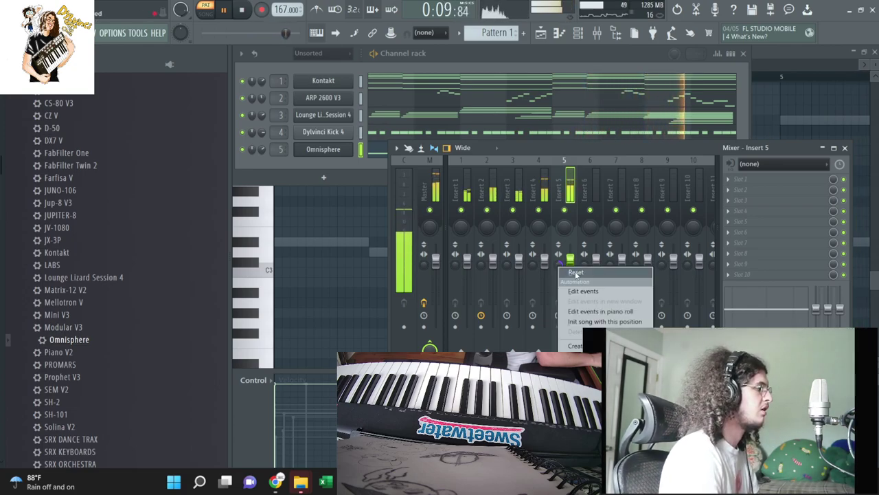
click(576, 273)
Restart playback and review the bass notes in the Omnisphere piano roll.
right_click(840, 112)
key(space)
key(ctrl+Down)
key(space)
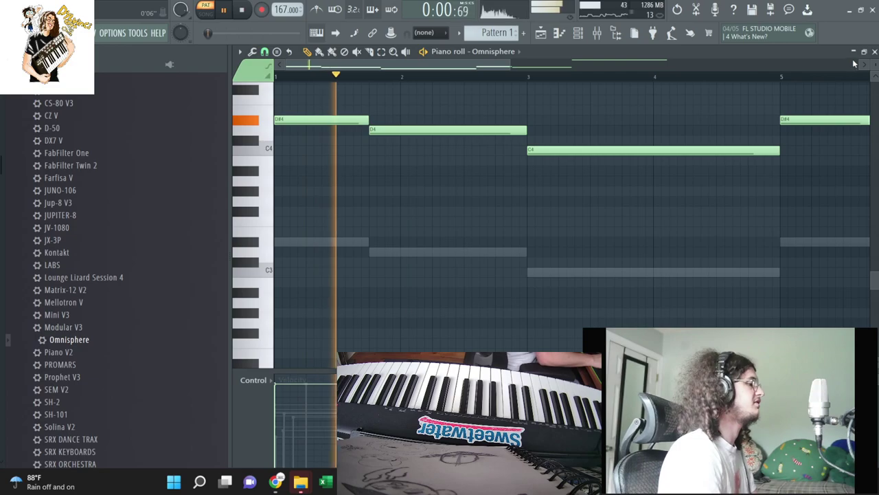
click(875, 52)
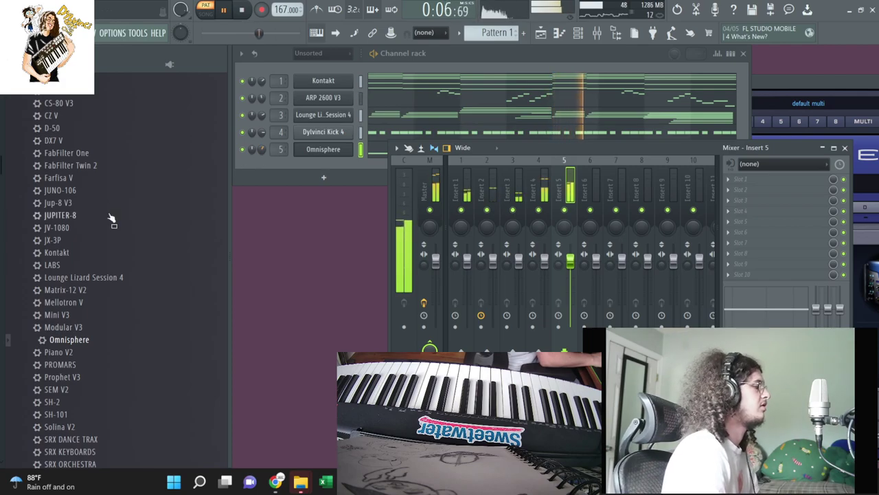
Load the RC-20 Retro Color effect into the first slot of Insert 1.
scroll(68, 227, up, 3)
click(465, 195)
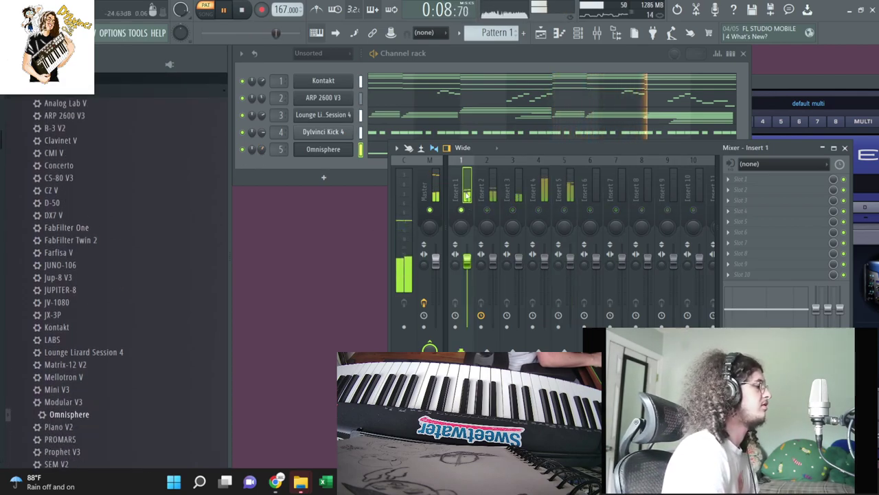
click(742, 178)
mouse_move(556, 67)
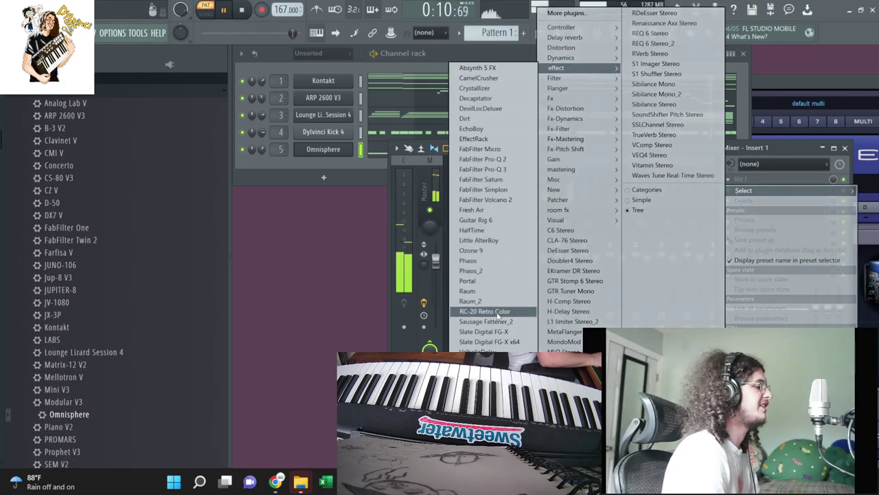
click(498, 312)
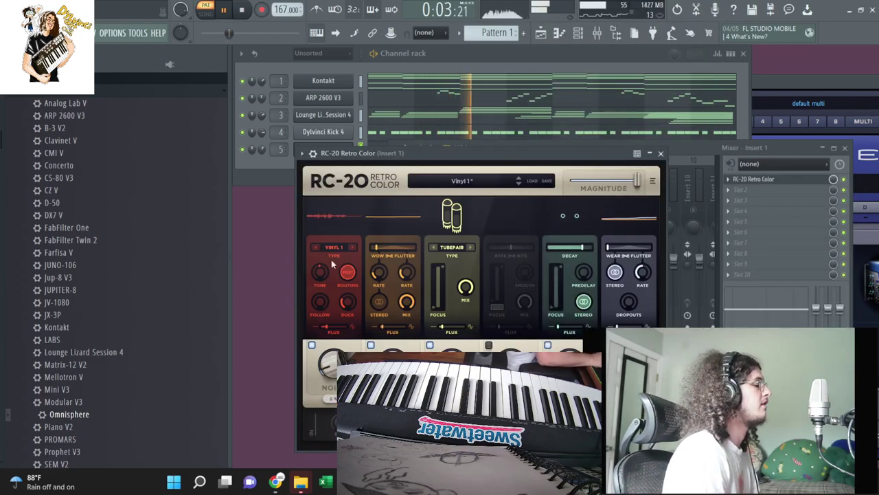
Set the Insert 1 RC-20 noise type to Studio 2, then raise its Digital amount and adjust the Rate/Bits balance.
click(334, 247)
click(347, 305)
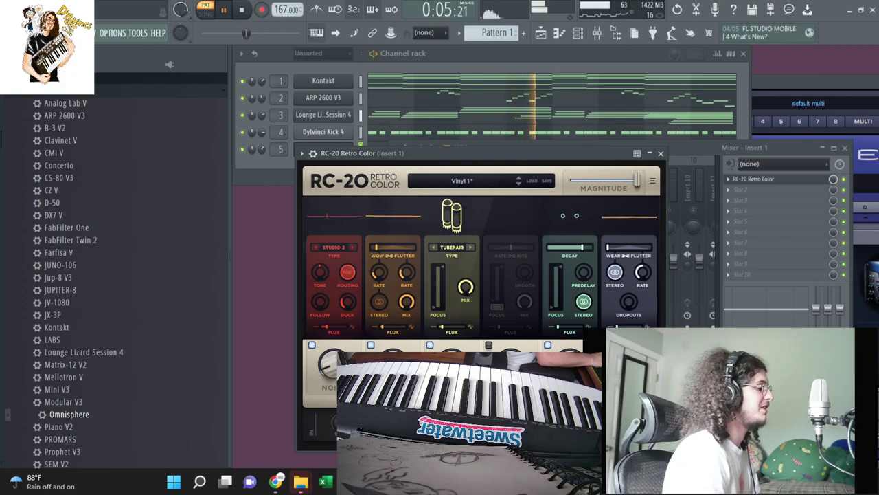
drag(510, 365, 509, 328)
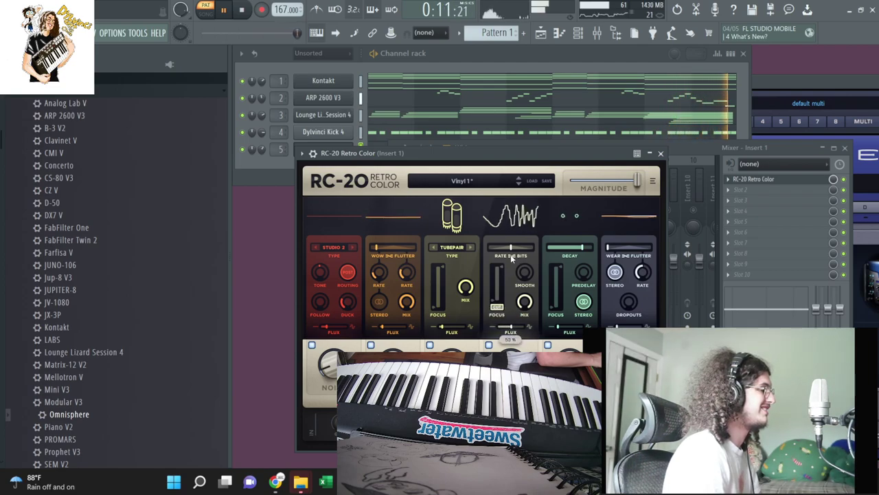
mouse_move(508, 249)
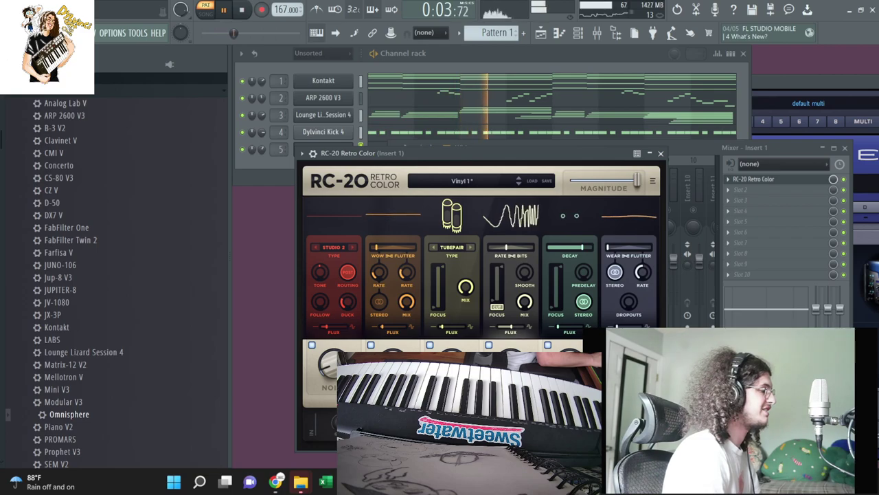
Load ValhallaVintageVerb into the second slot of Insert 2 with a 45.5% mix.
click(664, 237)
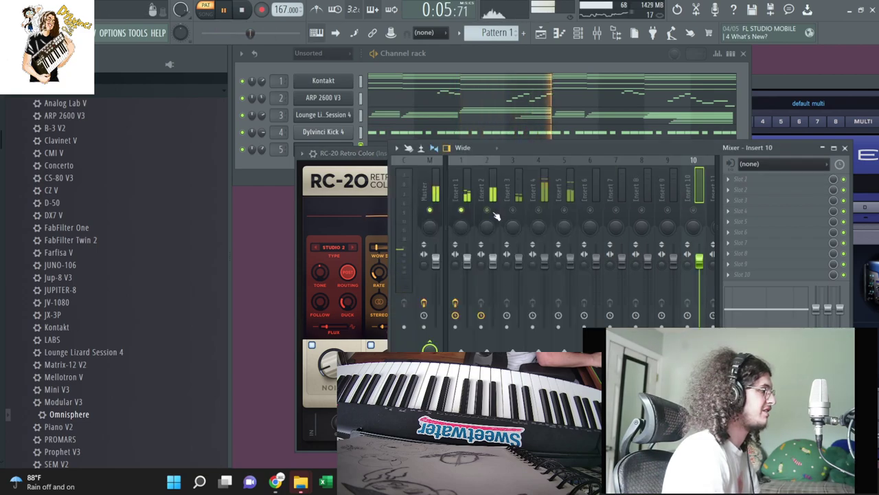
click(494, 206)
click(741, 192)
mouse_move(579, 59)
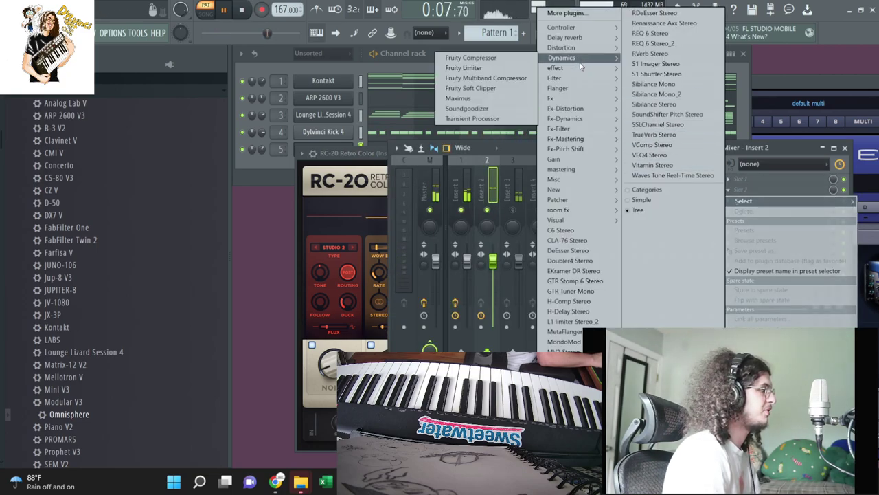
click(488, 382)
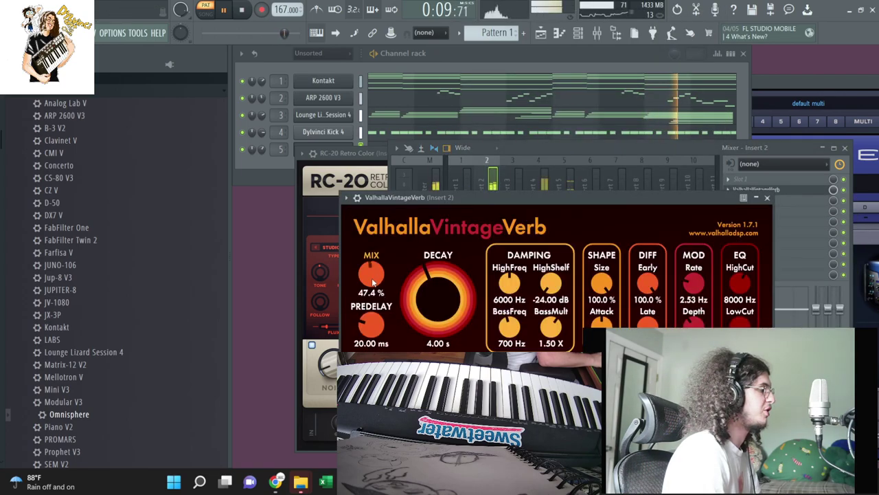
Load RC-20 Retro Color into the first slot of Insert 3 and turn down its Noise amount.
click(509, 180)
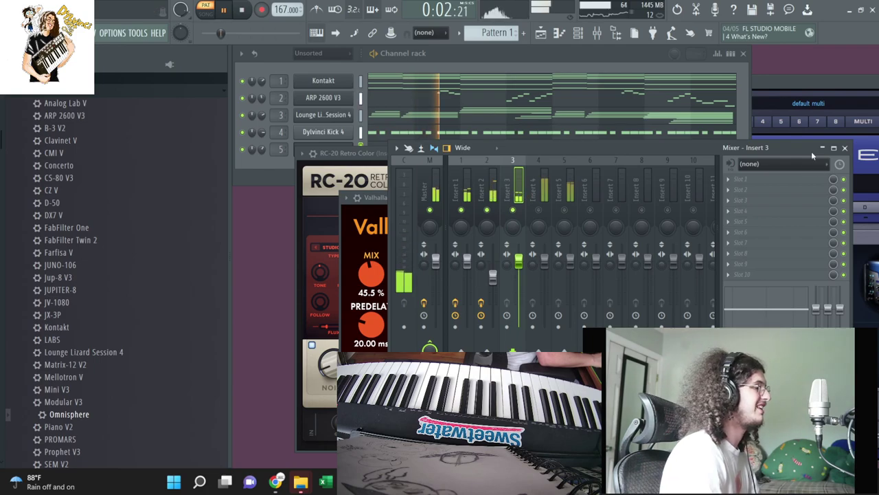
click(799, 180)
mouse_move(559, 70)
click(495, 312)
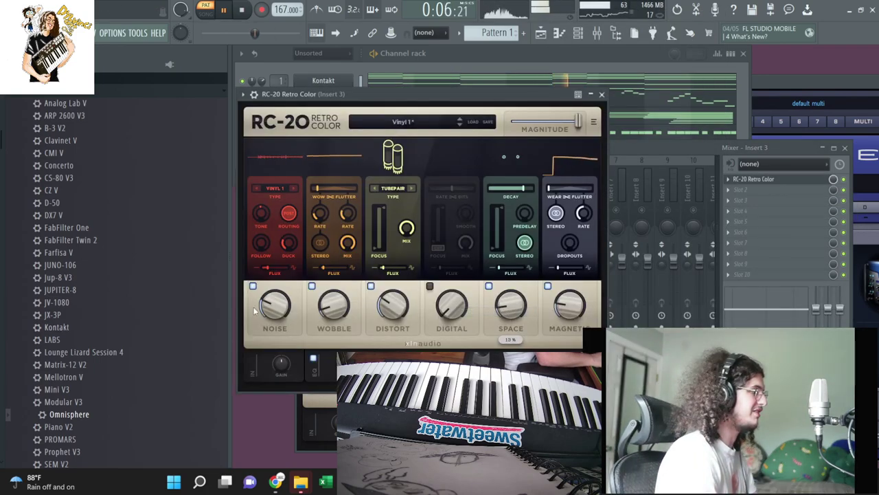
drag(273, 300, 272, 319)
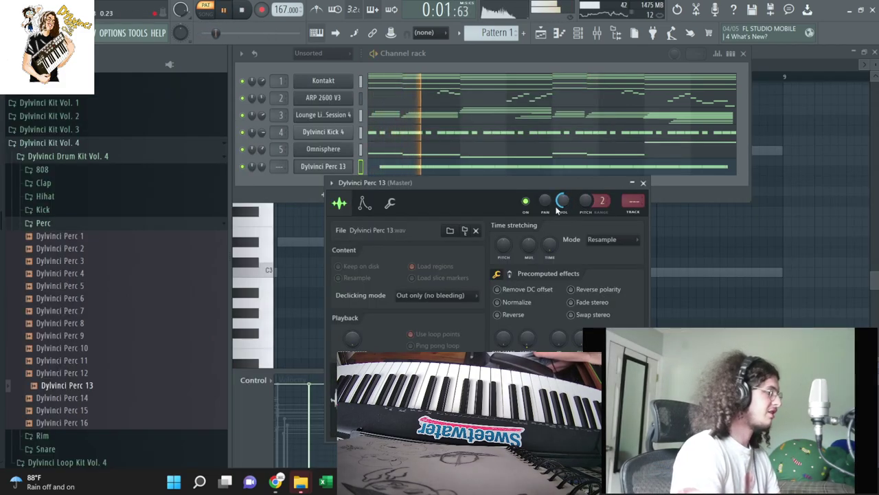
Add the Dylvinci Perc 8 sample as a new channel and place three C5 hits at the end of bar 4.
click(643, 183)
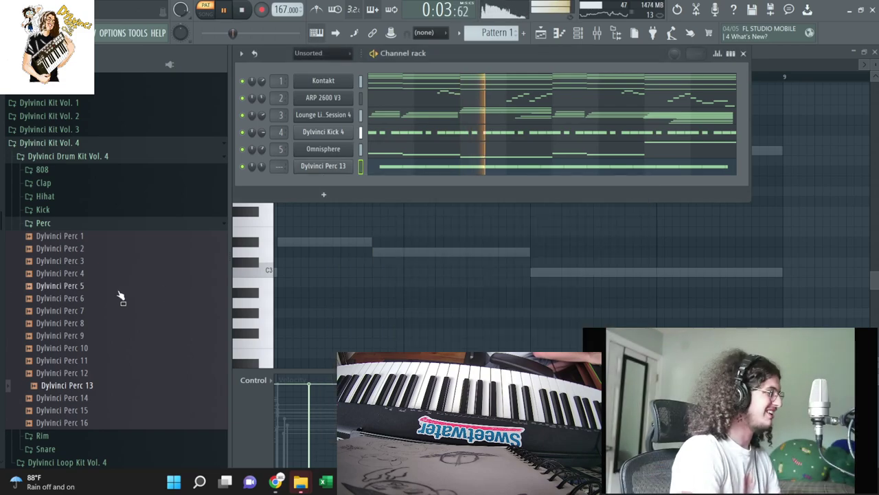
drag(92, 323, 378, 196)
click(377, 196)
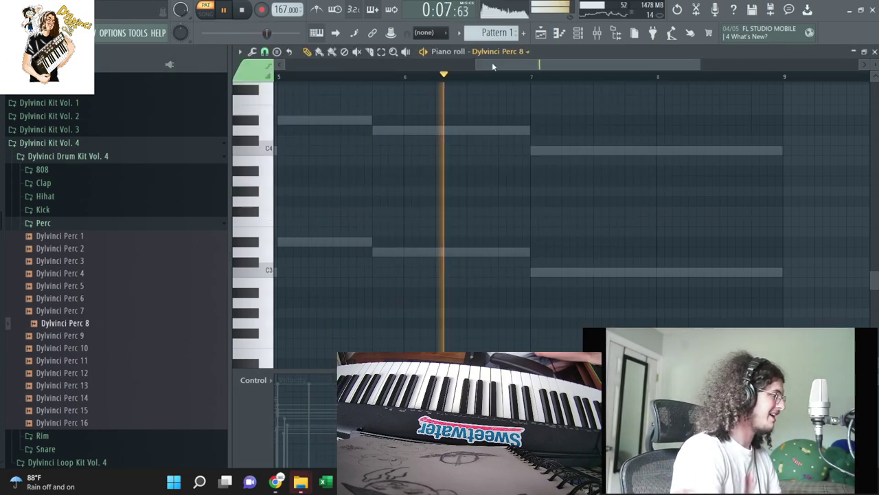
drag(491, 63, 406, 95)
key(space)
scroll(453, 151, up, 3)
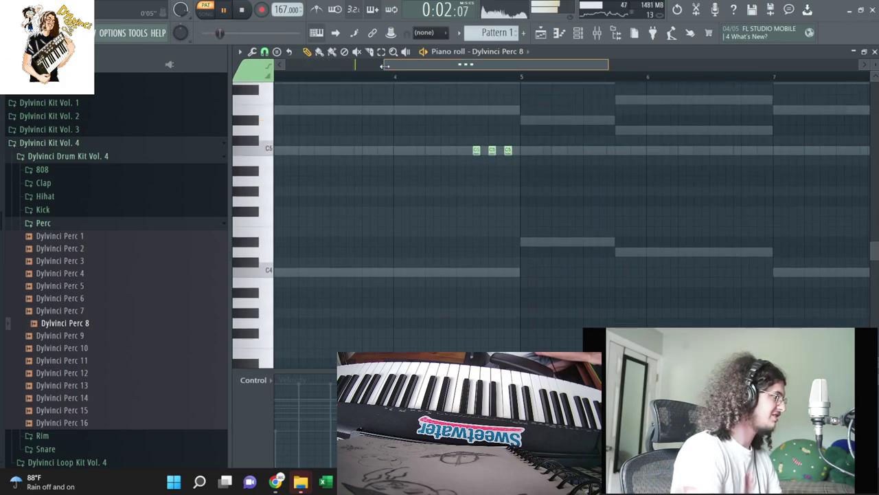
Duplicate the Perc 8 hits to the end of bar 8 and vary the rhythm of the bar 4 hits.
drag(385, 65, 278, 65)
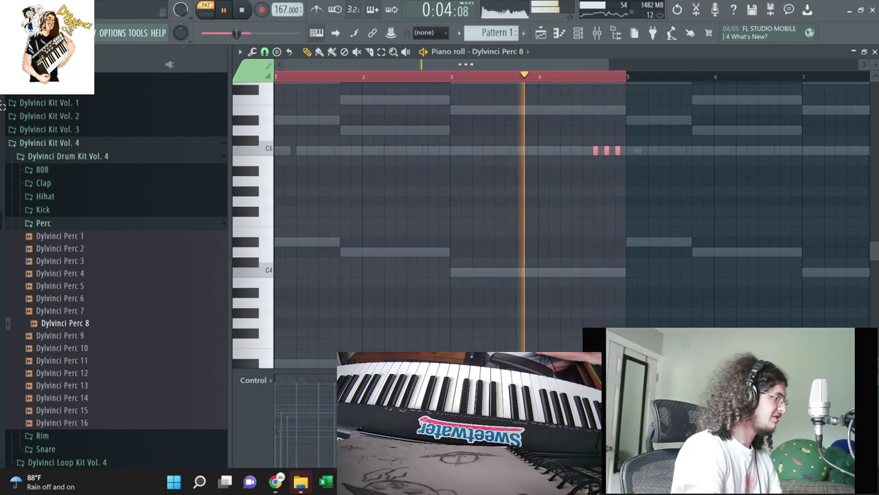
key(ctrl+b)
drag(820, 77, 473, 81)
click(378, 77)
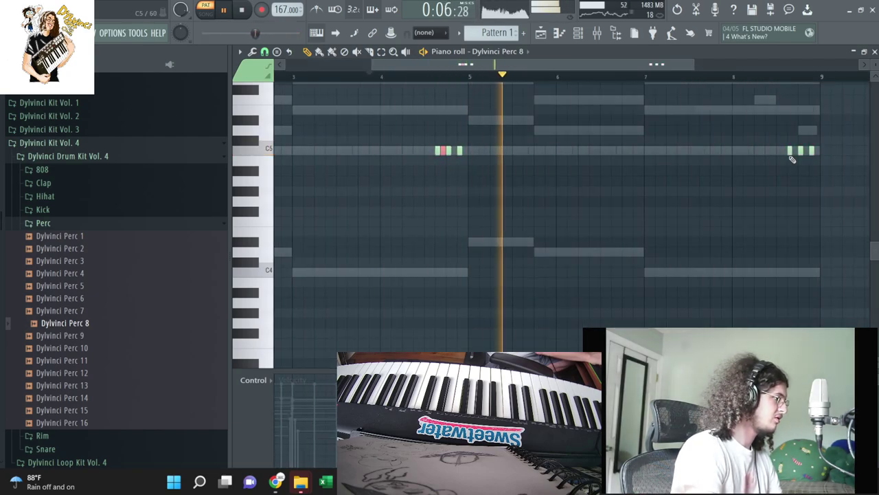
click(875, 51)
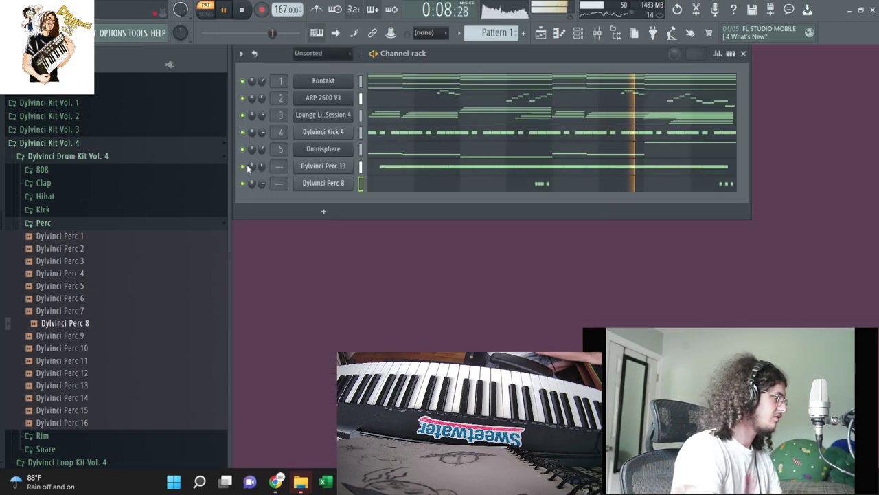
Route Dylvinci Perc 13 to mixer track 6 and Dylvinci Perc 8 to track 8, and show the mixer.
scroll(277, 168, up, 8)
scroll(273, 184, up, 4)
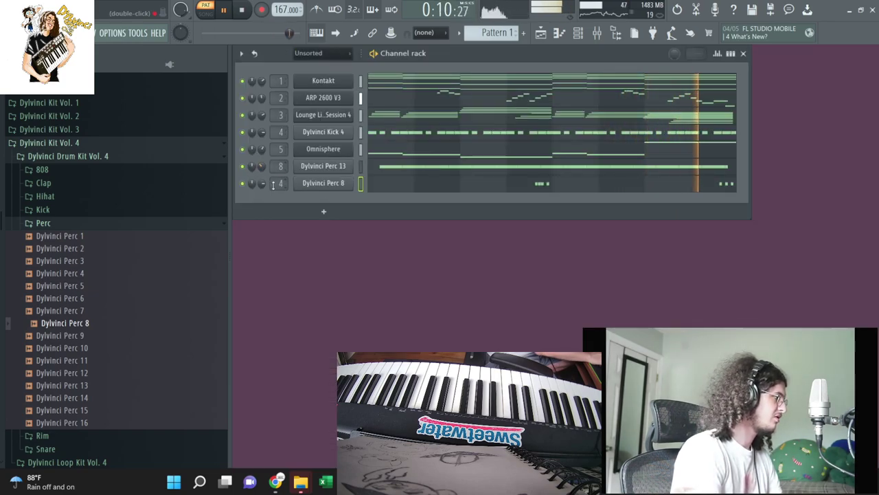
scroll(278, 165, down, 3)
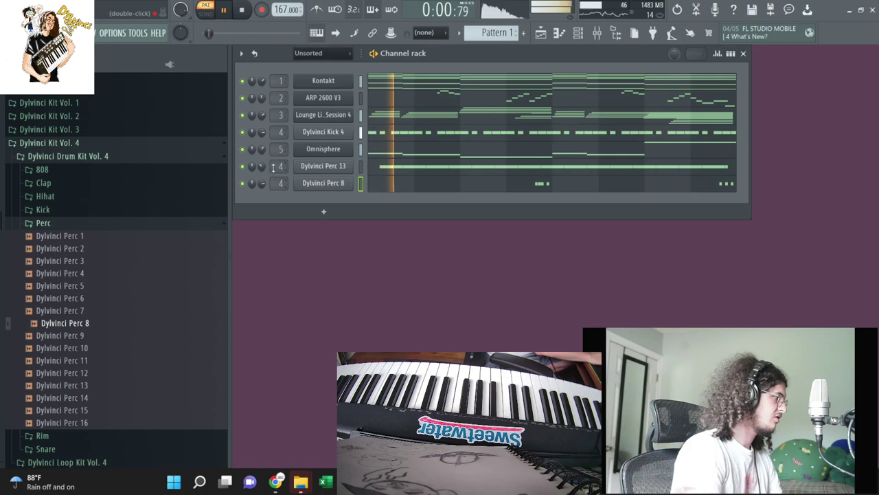
scroll(276, 184, up, 1)
click(604, 31)
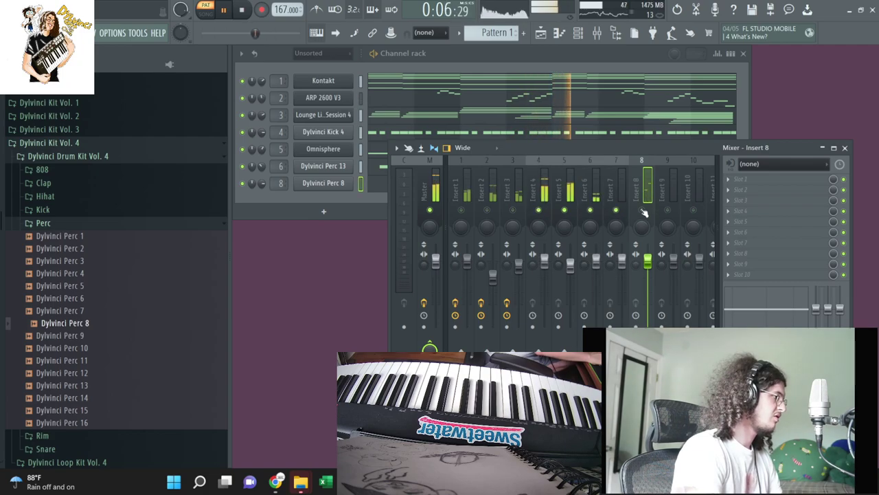
Adjust the Dylvinci Kick 4 sample's time-stretching pitch and multiplier, and set its channel volume to about 0.72.
click(349, 133)
drag(474, 214, 500, 218)
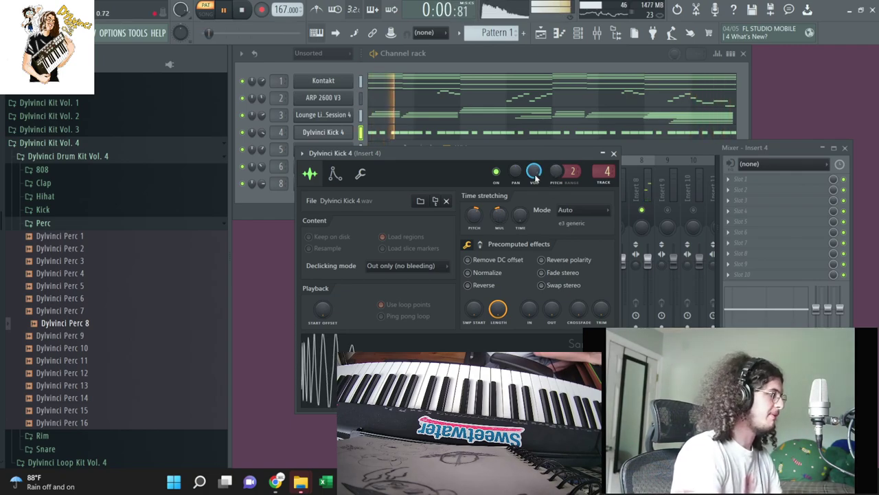
click(666, 184)
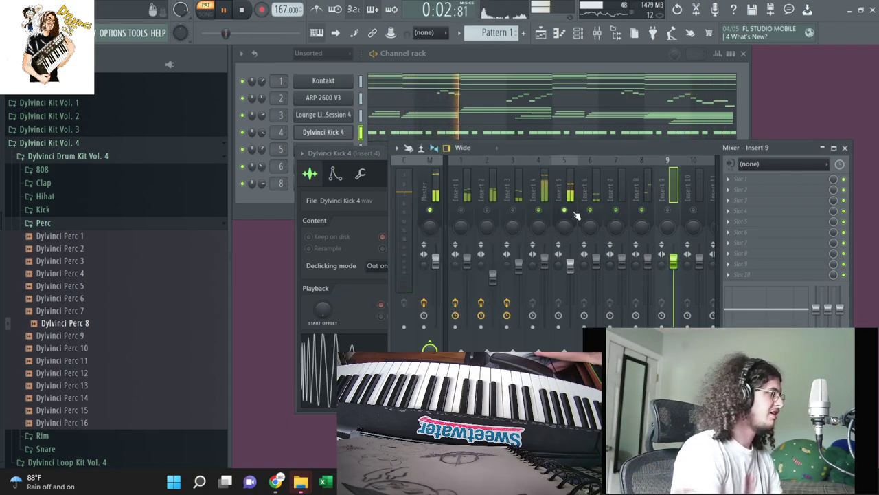
click(504, 86)
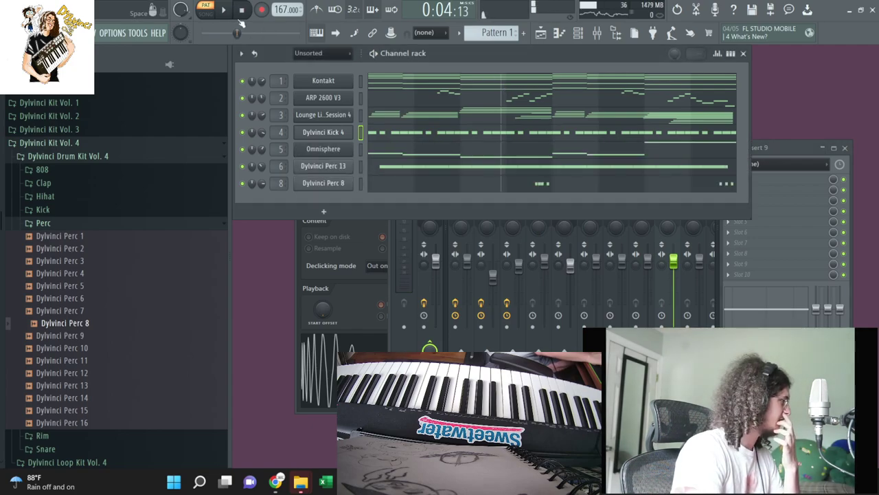
Stop playback and replace the Omnisphere channel's instrument with the CS-80 V3 generator.
key(space)
scroll(99, 118, up, 6)
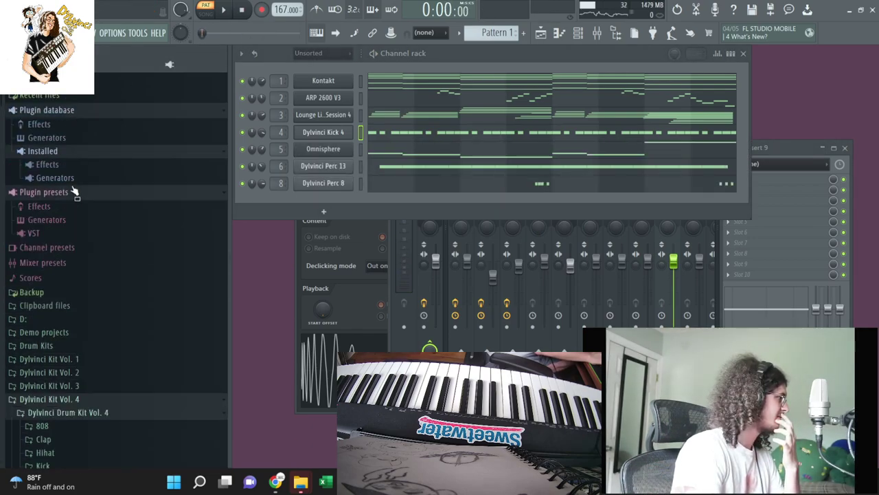
click(82, 218)
scroll(80, 233, down, 5)
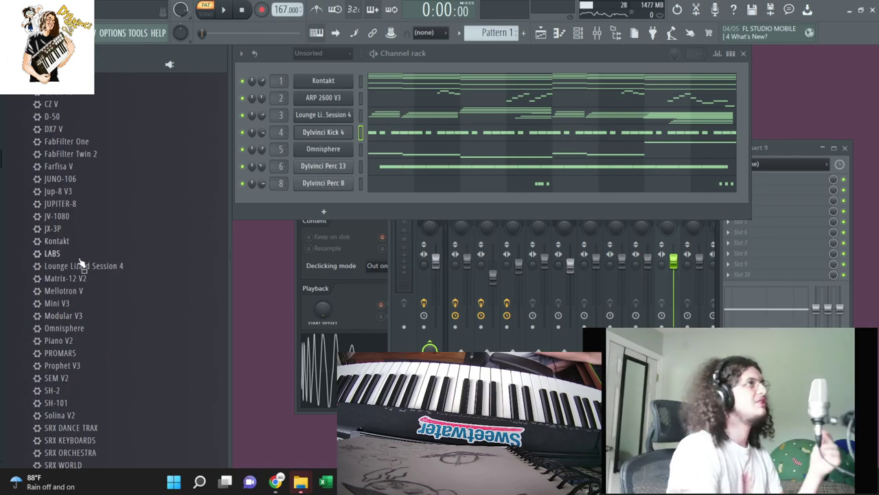
scroll(82, 247, up, 4)
drag(338, 160, 329, 151)
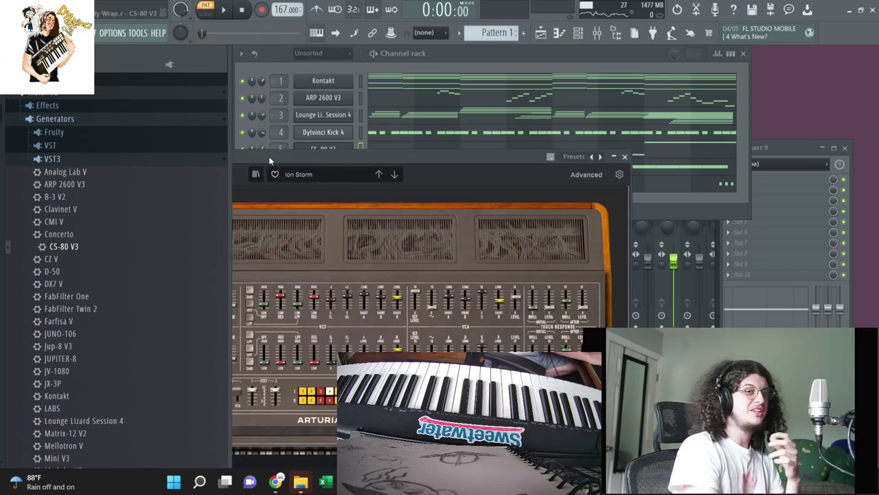
click(306, 149)
click(305, 151)
drag(304, 157, 510, 119)
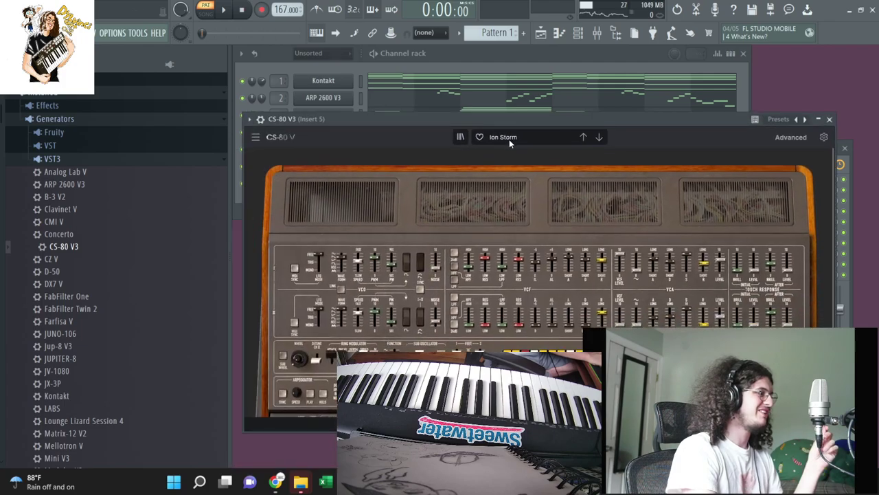
Load the Nu Dub Bass preset in the CS-80 V3 and adjust its master volume during playback.
click(509, 139)
mouse_move(515, 163)
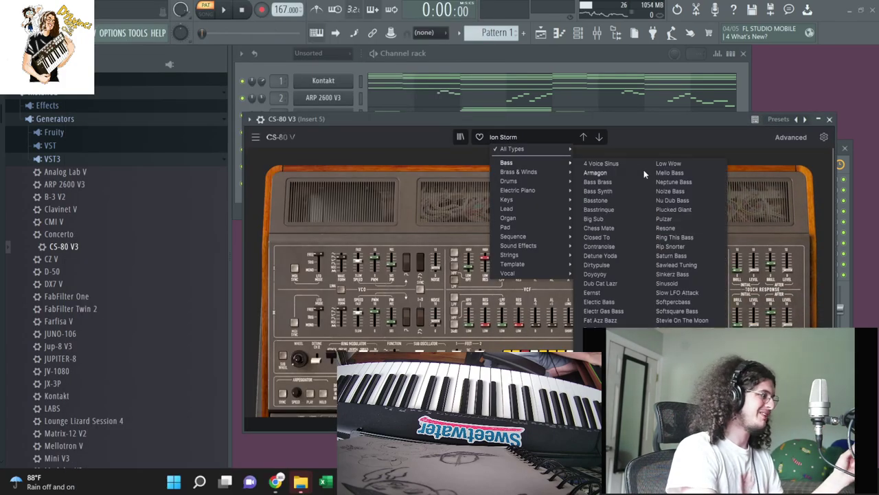
click(672, 201)
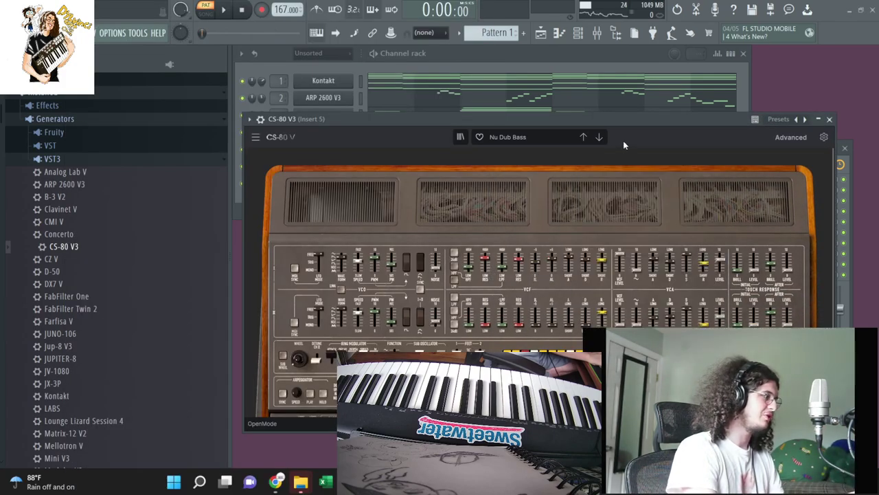
key(space)
scroll(713, 277, down, 3)
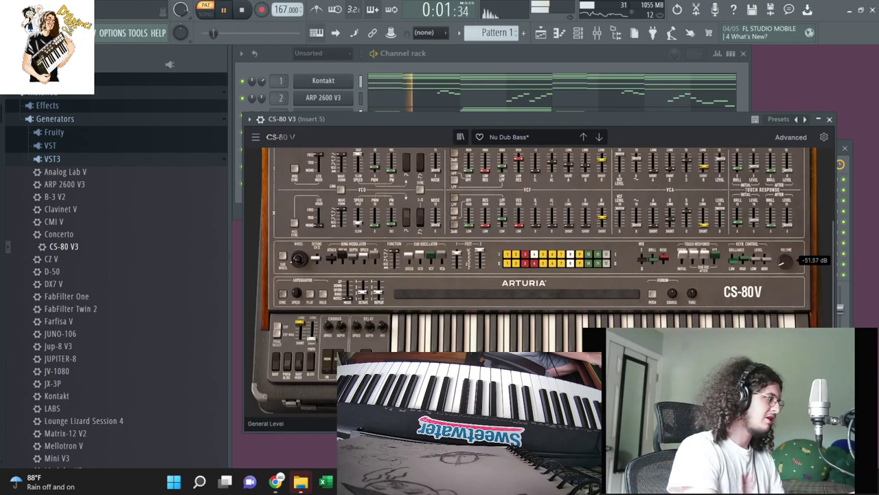
click(830, 119)
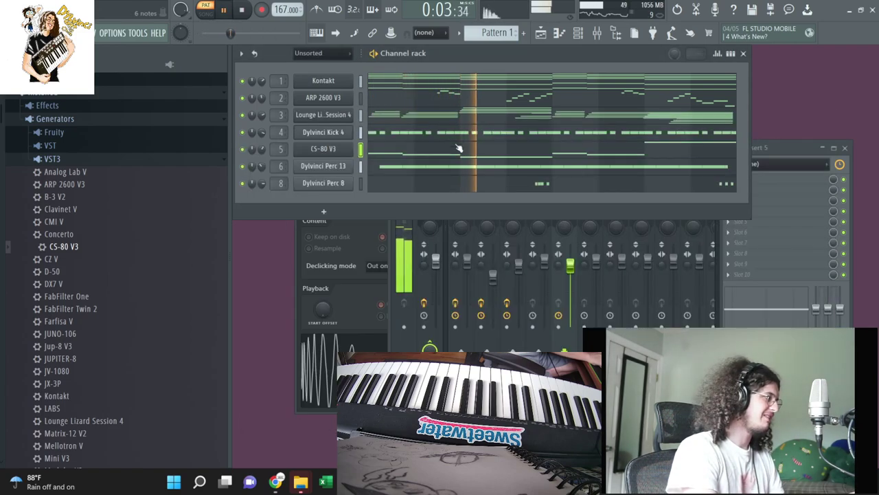
Transpose the CS-80 V3 bass line upward so it starts on D#3, and adjust the channel's volume against the mix.
click(459, 147)
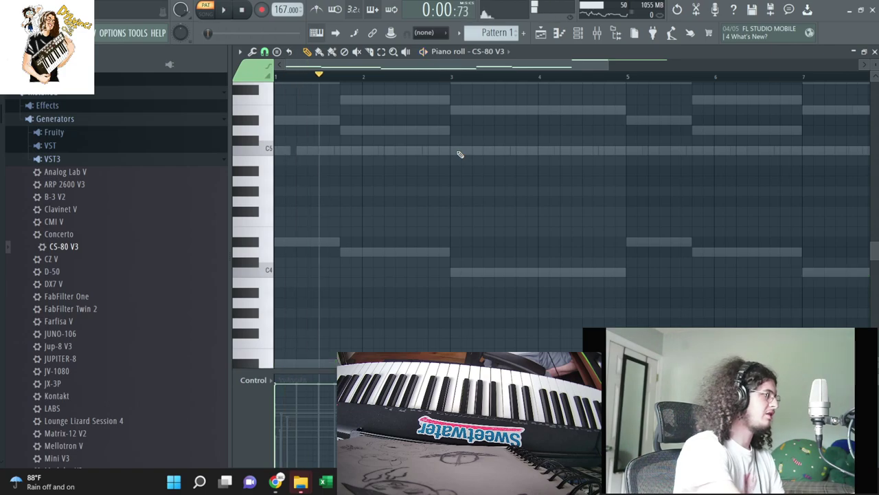
click(597, 33)
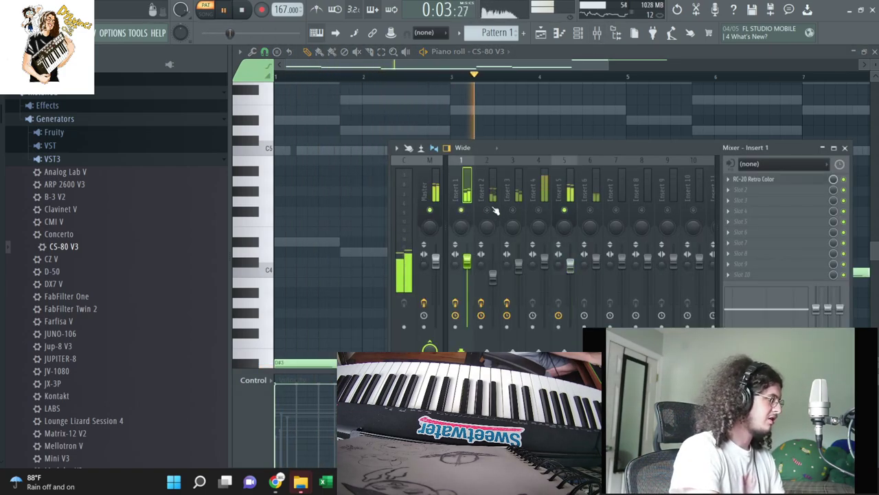
click(577, 33)
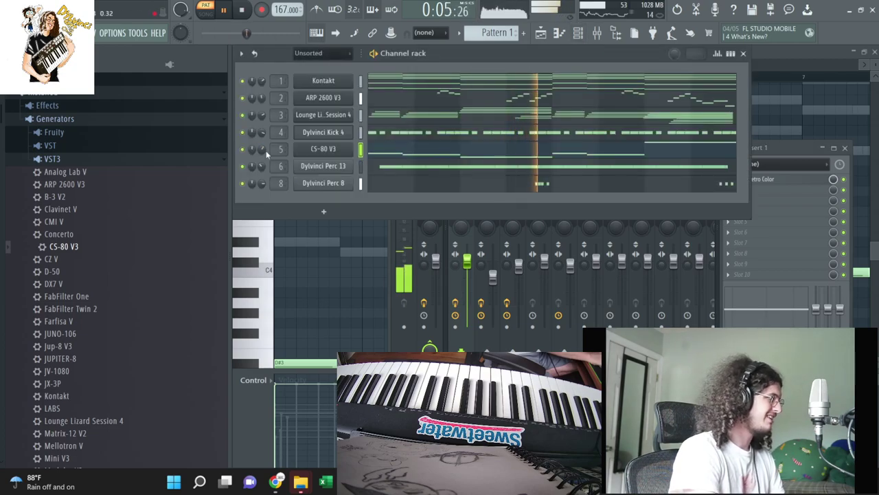
Look through the installed VST3 generators in the browser for another instrument.
right_click(263, 150)
click(270, 157)
scroll(92, 195, up, 2)
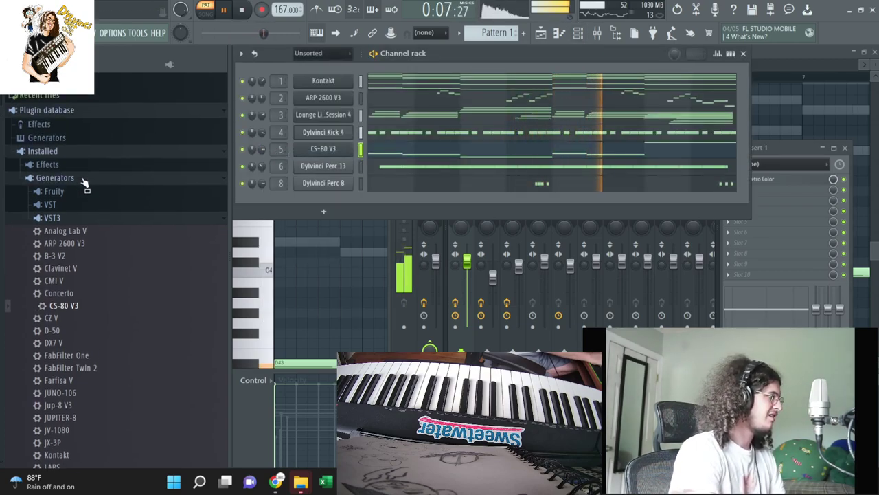
scroll(73, 196, down, 9)
scroll(68, 195, down, 5)
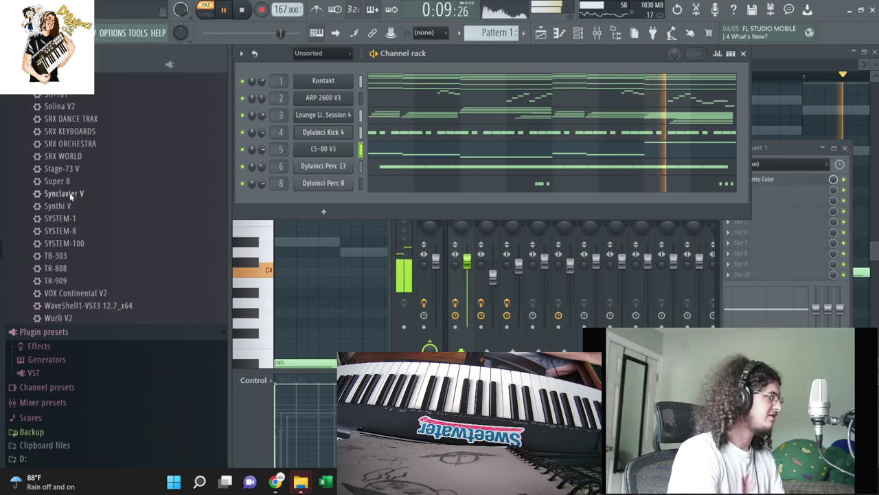
scroll(69, 192, up, 4)
scroll(95, 168, up, 5)
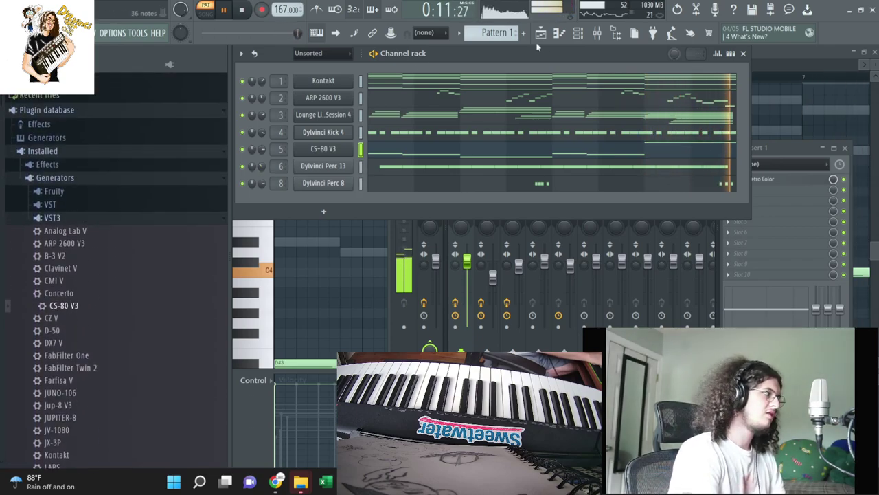
Place Pattern 1 at the start of Track 1 in the playlist.
click(541, 33)
drag(483, 150, 289, 3)
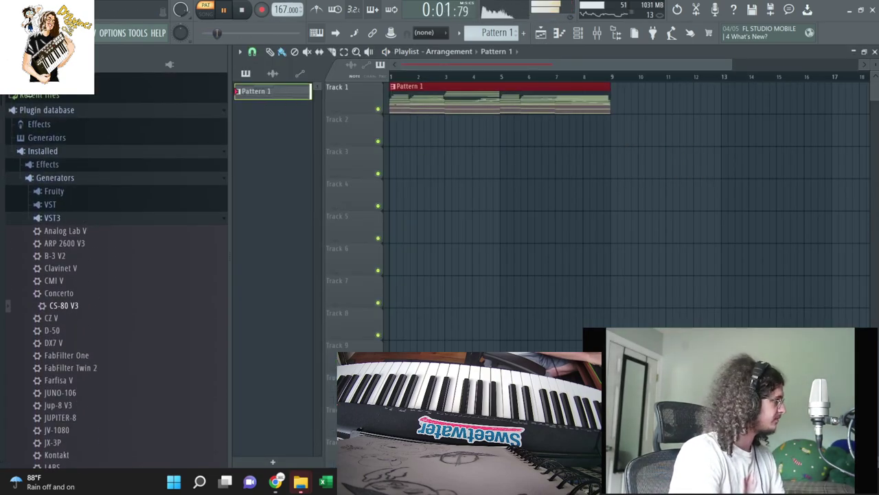
Open the Wet folder of Sung Phrases inside the CymaticsEuphoriaVocalSamplePack-V4-h7y sample folder.
click(48, 111)
click(54, 239)
scroll(62, 243, down, 9)
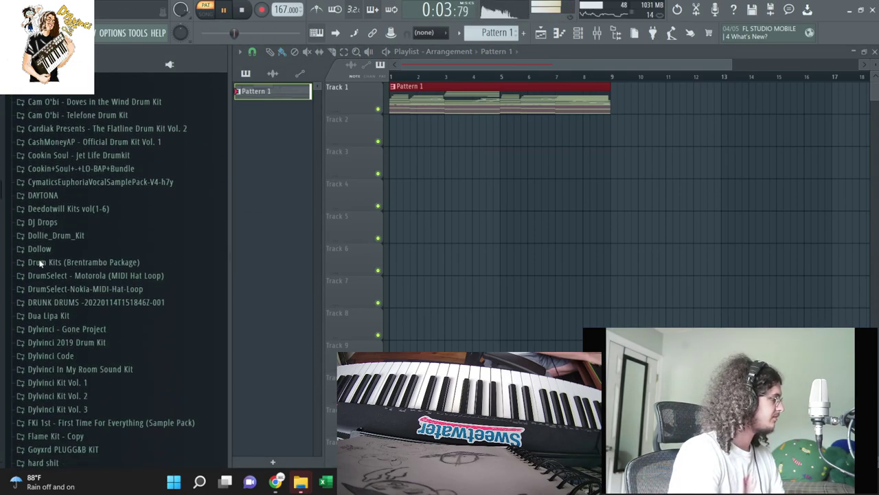
scroll(76, 242, up, 2)
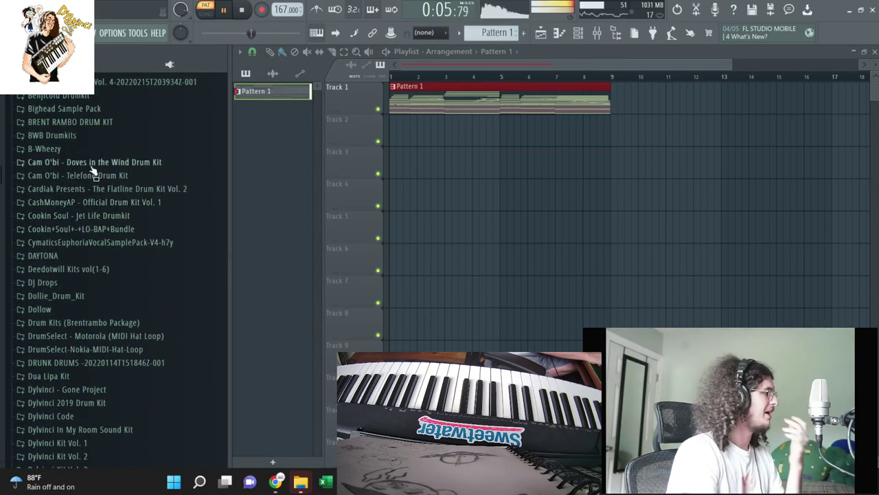
scroll(83, 212, down, 3)
click(82, 167)
click(77, 195)
click(81, 261)
click(80, 287)
click(81, 314)
Audition the wet sung phrases against the beat, including Waiting, The One and Love Nobody.
scroll(86, 315, down, 2)
click(102, 288)
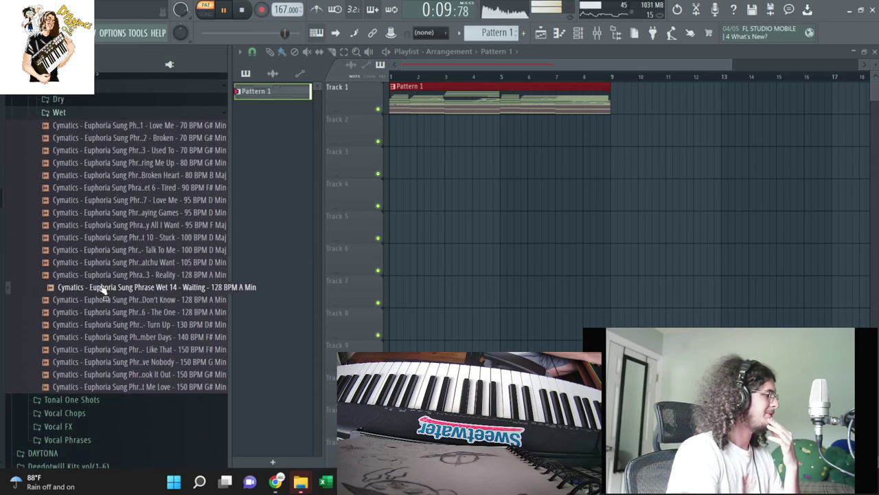
scroll(109, 248, up, 3)
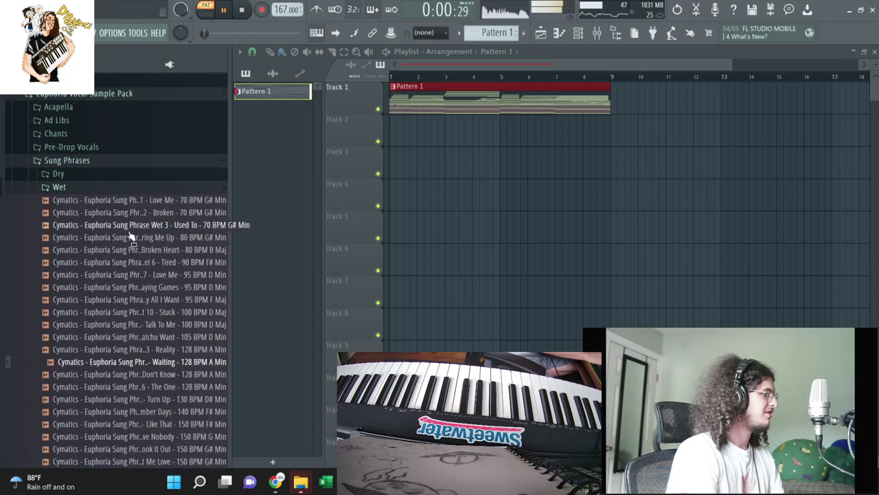
click(146, 386)
scroll(145, 350, down, 9)
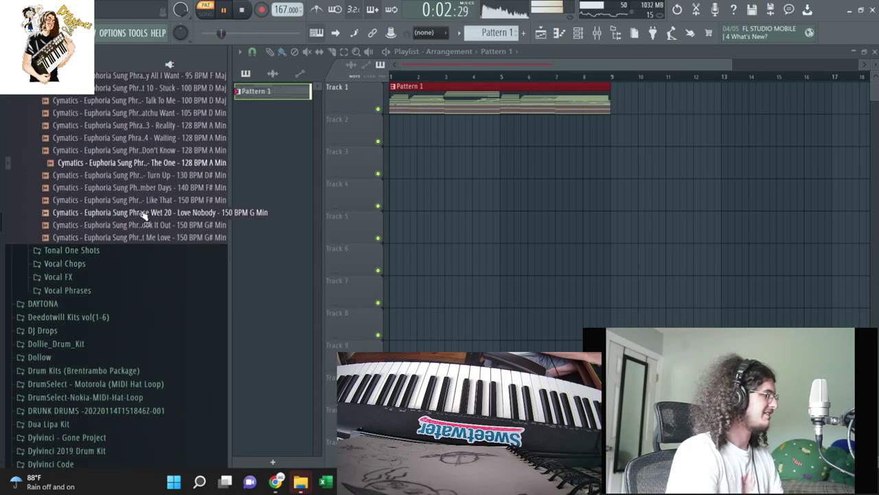
click(144, 213)
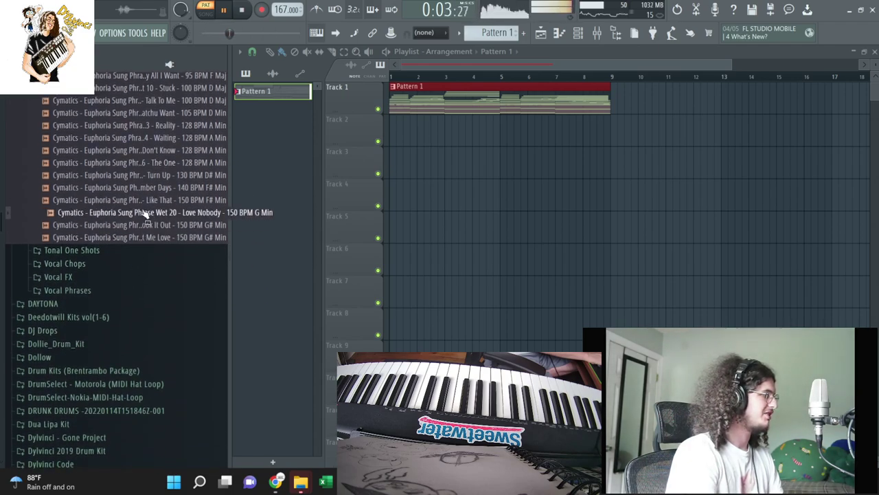
Open the Wet folder of Tonal One Shots and audition several Euphoria Wet One Shot samples.
click(99, 251)
click(101, 276)
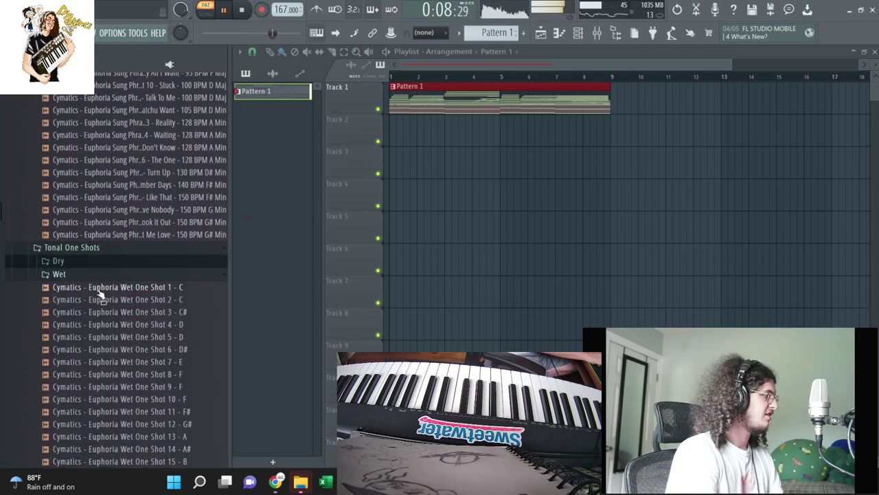
click(103, 313)
scroll(106, 309, down, 2)
click(105, 307)
scroll(110, 302, down, 1)
click(136, 349)
click(134, 311)
click(150, 301)
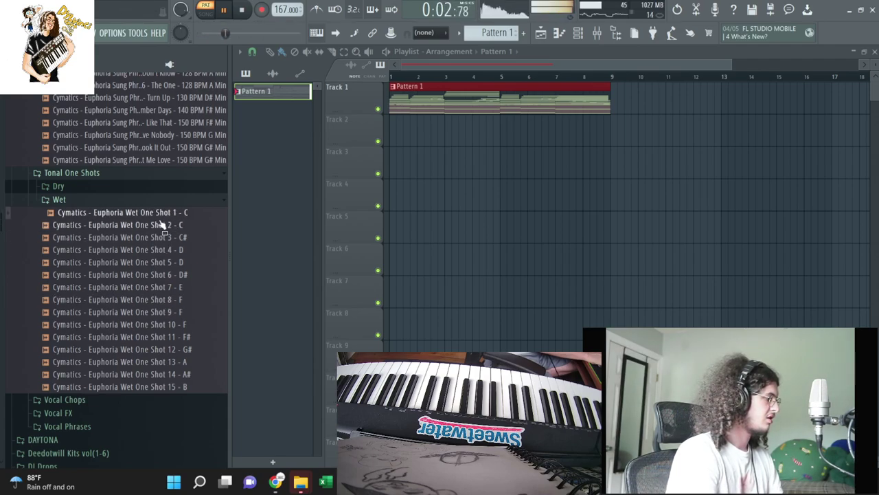
click(171, 362)
Audition samples in the Vocal Chops folder and place Euphoria Vocal Chop 18 - 150 BPM G Min at the start of Track 2.
scroll(165, 344, down, 2)
click(148, 327)
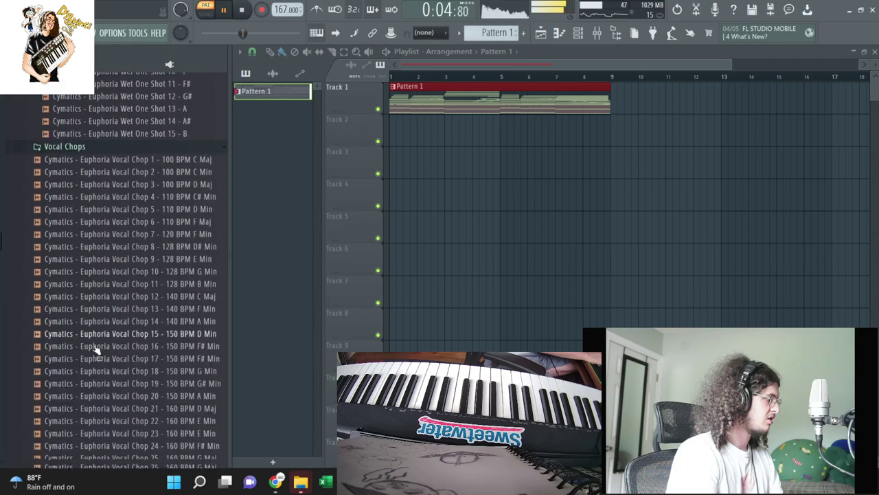
click(96, 339)
click(116, 137)
scroll(151, 234, down, 2)
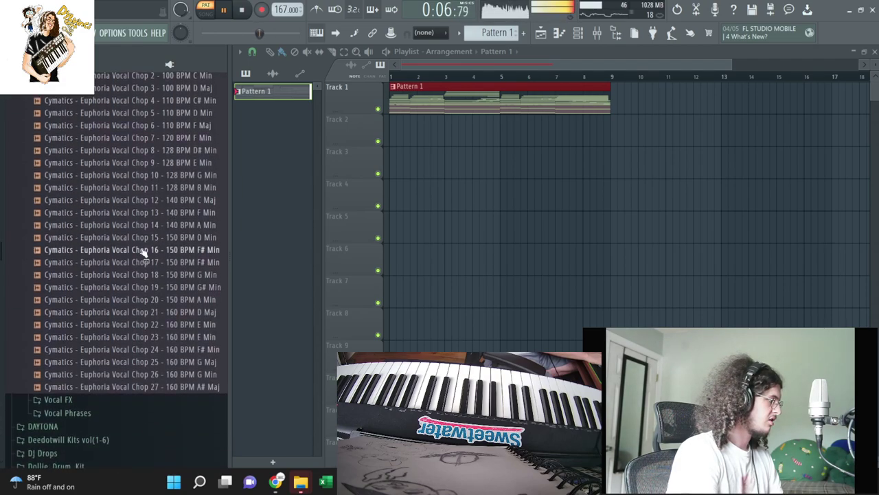
click(162, 374)
scroll(154, 273, up, 2)
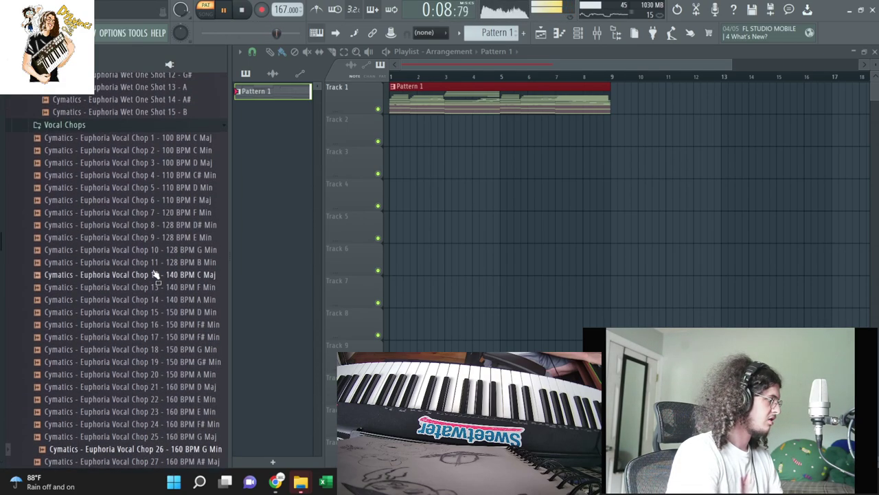
click(164, 350)
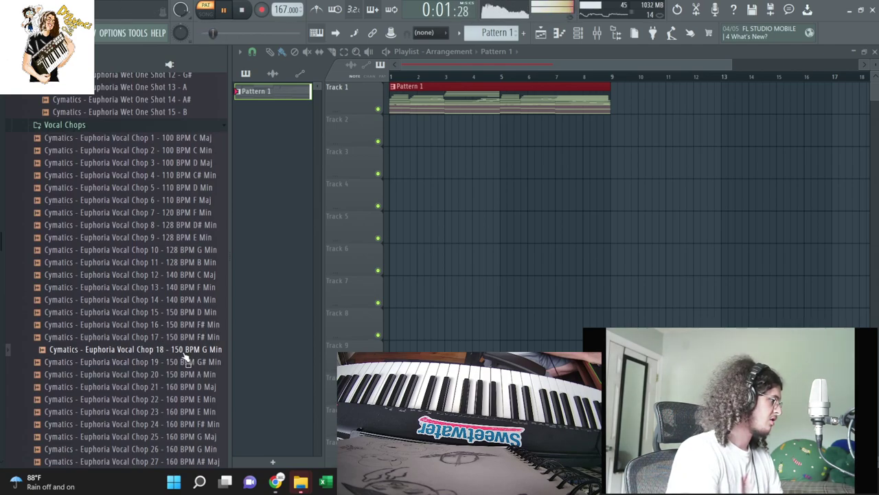
drag(355, 206, 392, 134)
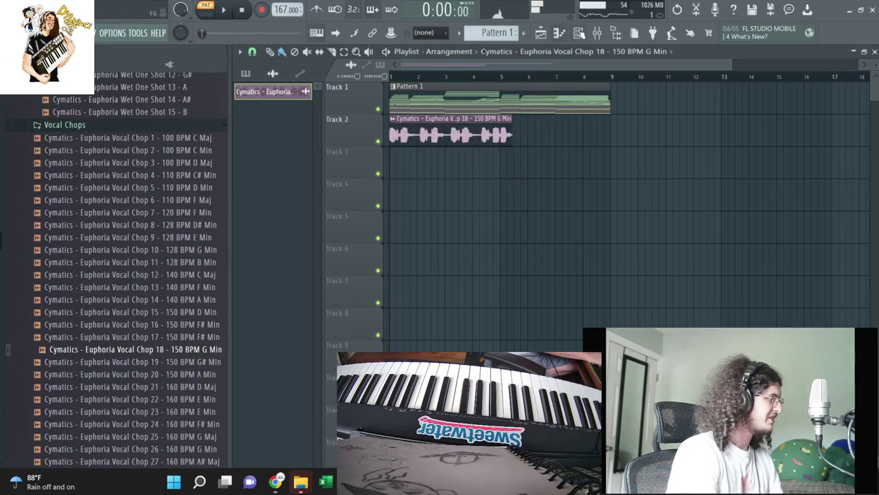
Time-stretch the Vocal Chop 18 clip to span four bars in Stretch mode and reverse the sample.
click(580, 34)
click(326, 82)
right_click(466, 165)
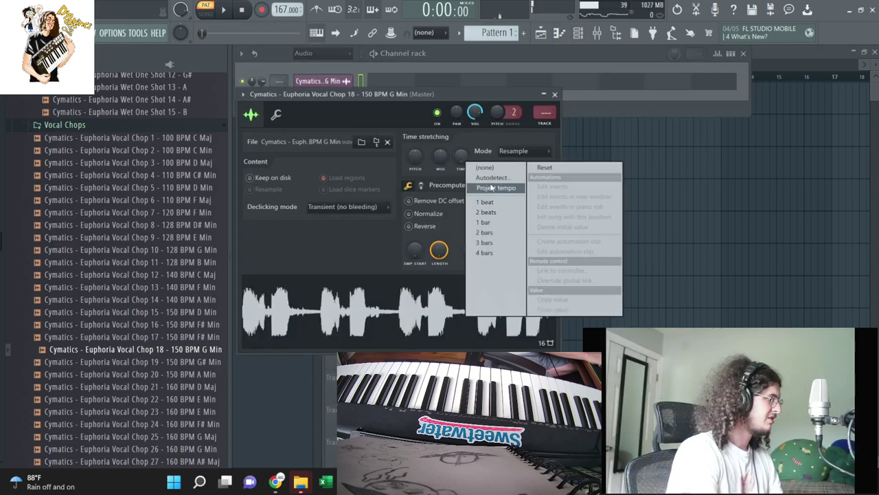
click(487, 211)
click(523, 150)
click(517, 181)
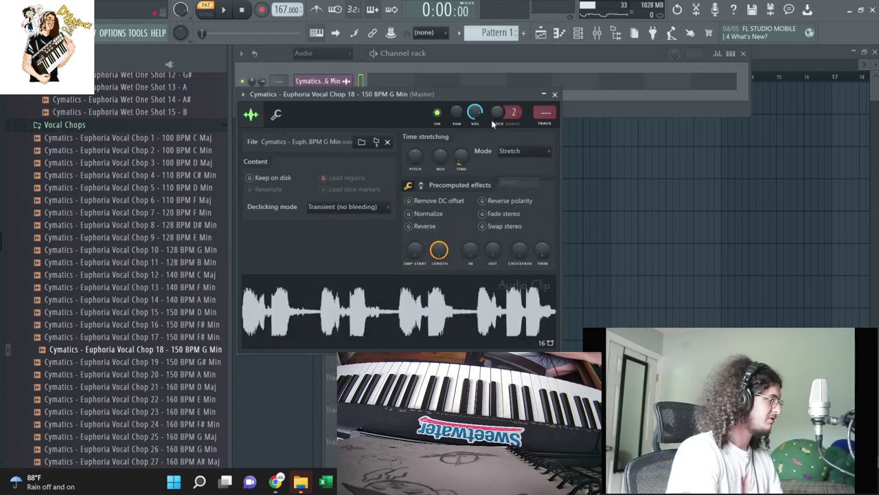
click(432, 231)
key(F5)
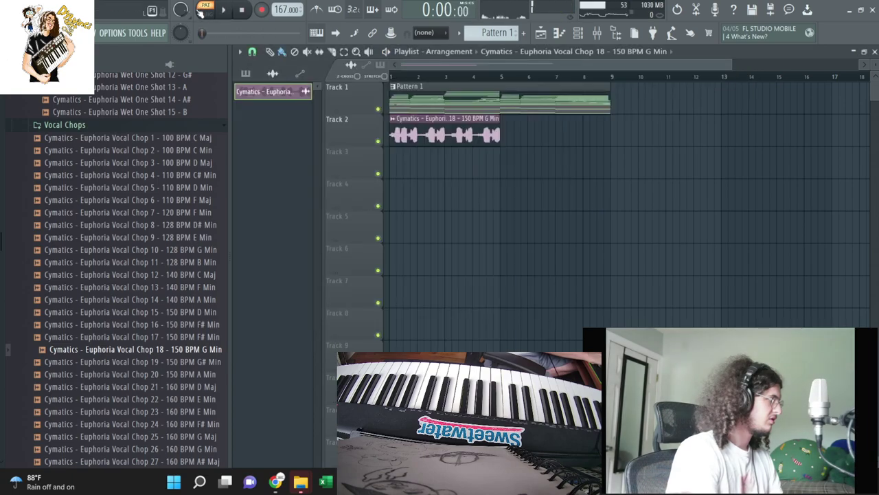
Repeat the vocal chop from bar 5 on Track 2 and route its channel to mixer Insert 9.
click(518, 131)
click(577, 33)
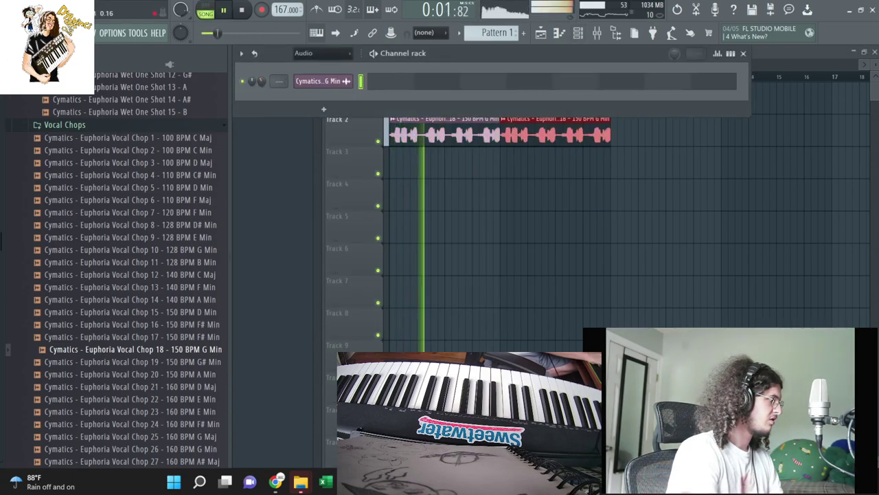
click(309, 54)
click(303, 66)
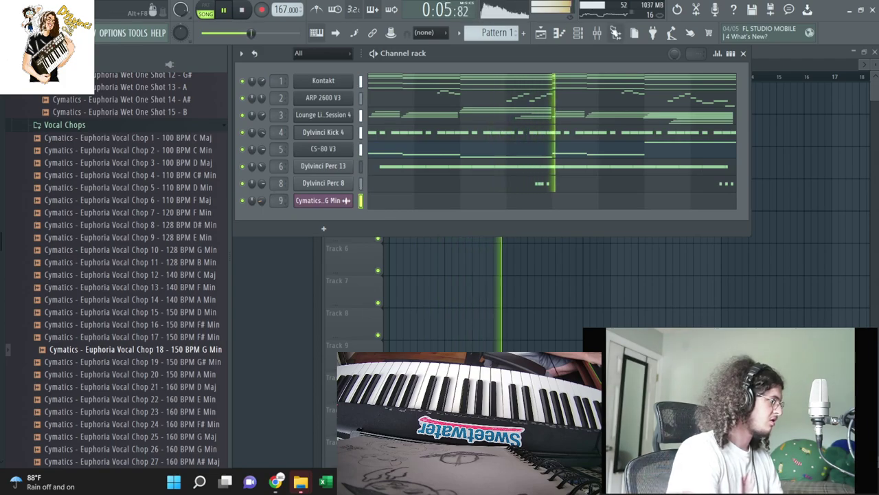
key(F9)
key(space)
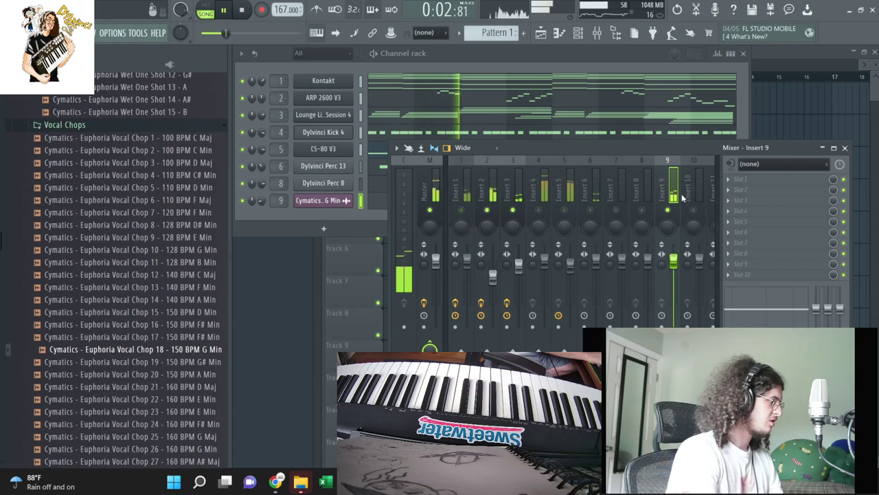
Add ValhallaVintageVerb to the first slot of Insert 9 and set its mix to 52%.
click(742, 179)
mouse_move(570, 68)
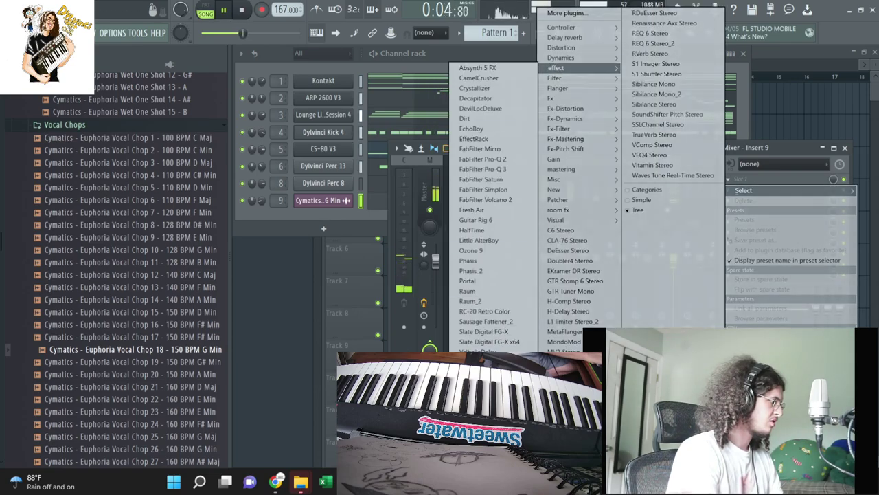
click(488, 382)
drag(332, 238, 332, 280)
Remove the second vocal chop clip from Track 2 and place it again from bar 5.
ctrl+click(831, 91)
ctrl+click(830, 78)
right_click(549, 140)
click(390, 77)
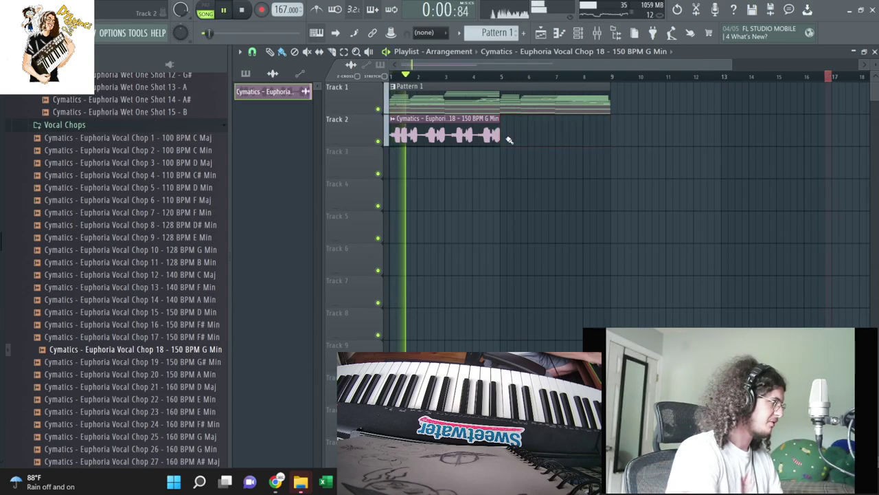
click(509, 140)
key(F9)
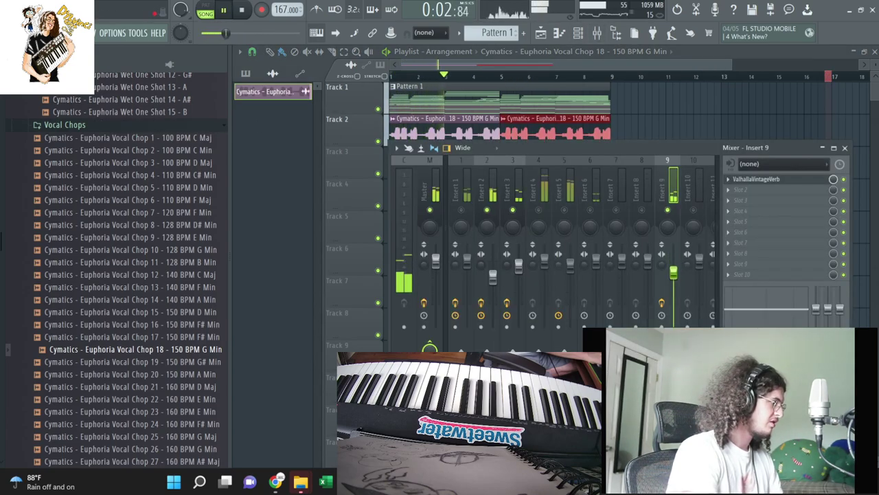
click(754, 191)
click(829, 78)
ctrl+click(830, 77)
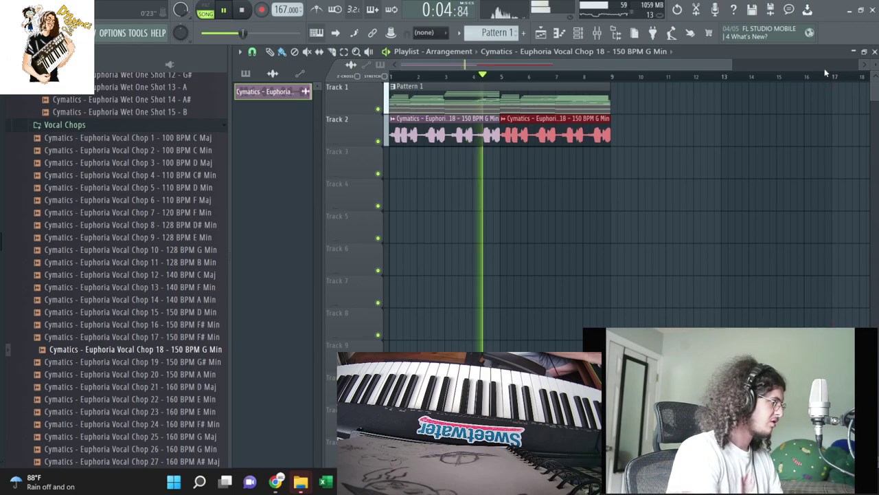
Close the playlist, add the Crystallizer effect to slot 3 of Insert 9, and close the mixer.
click(874, 52)
click(778, 204)
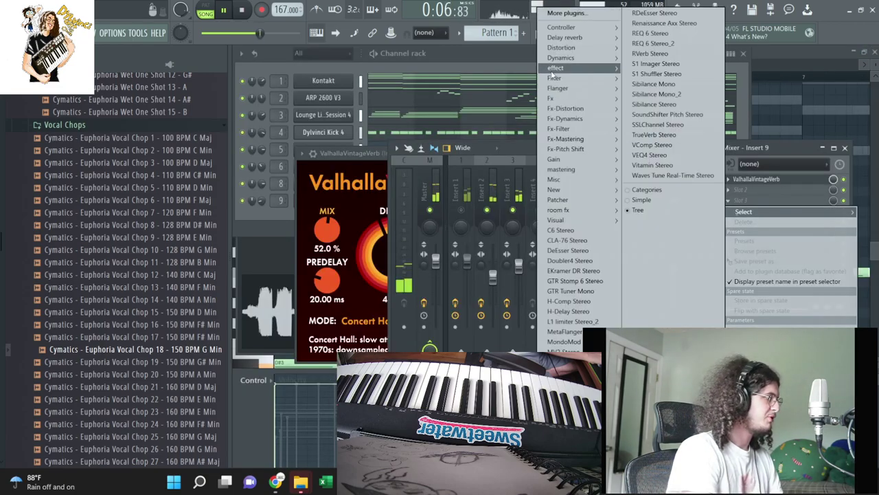
mouse_move(577, 72)
click(491, 102)
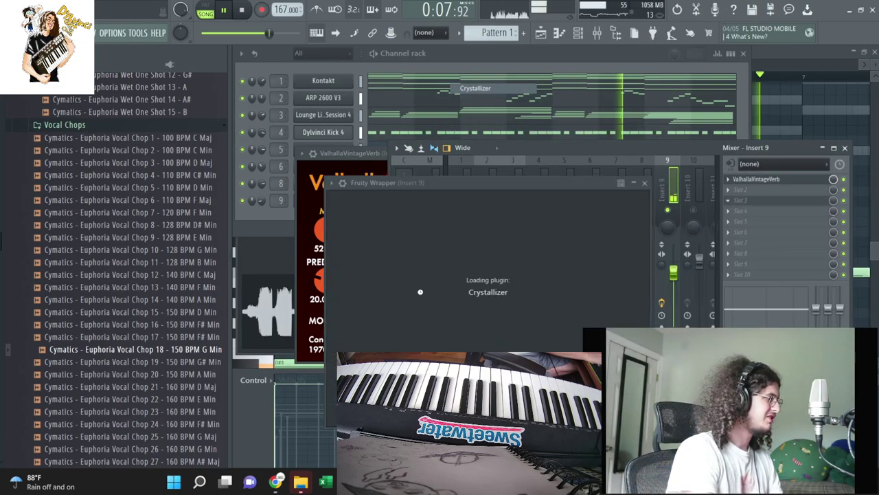
click(681, 152)
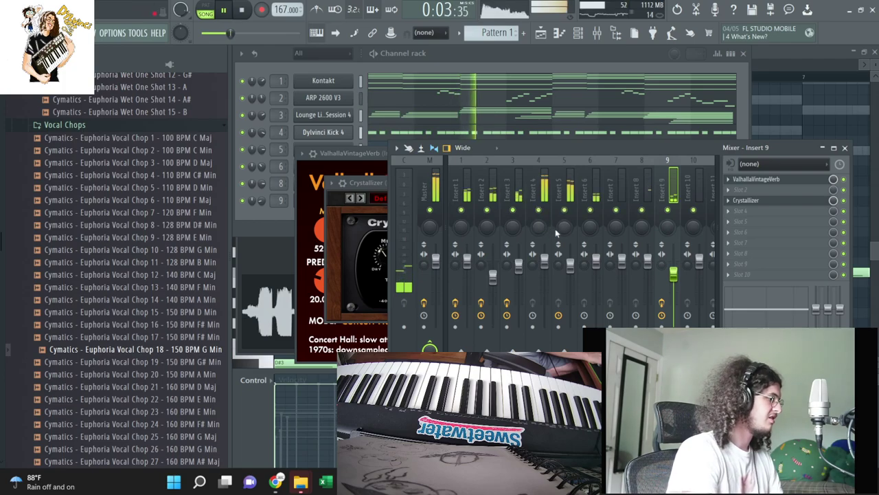
click(845, 148)
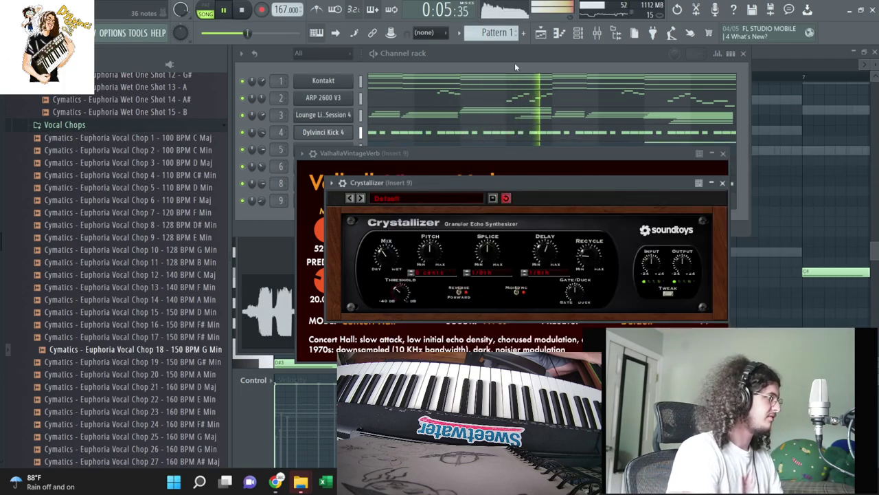
Transpose all of Pattern 1 by 1 semitone and restart playback.
click(515, 58)
click(459, 33)
click(557, 134)
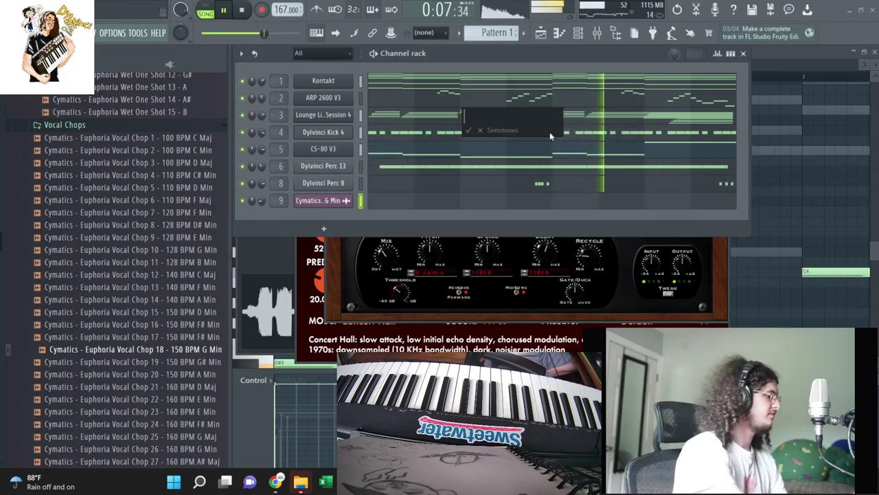
text(1)
key(Return)
key(space)
key(space)
Adjust the time-stretching pitch of the Vocal Chop 18 clip and close its channel settings.
click(348, 201)
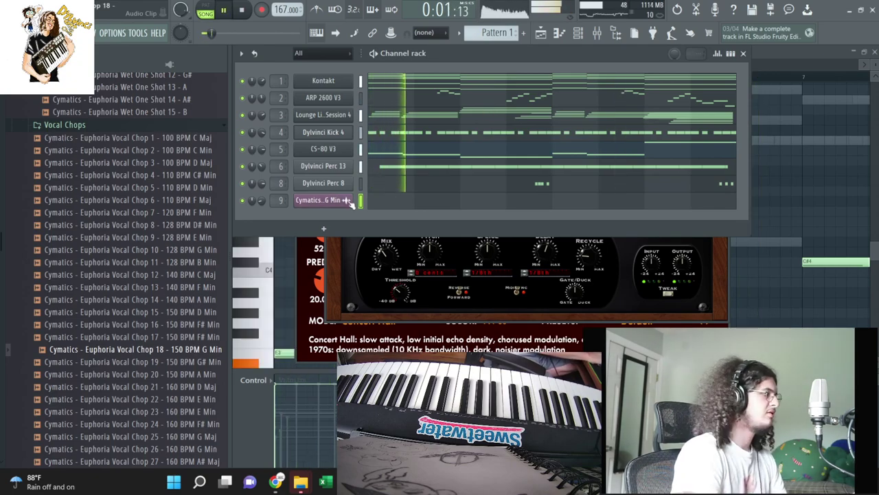
click(348, 201)
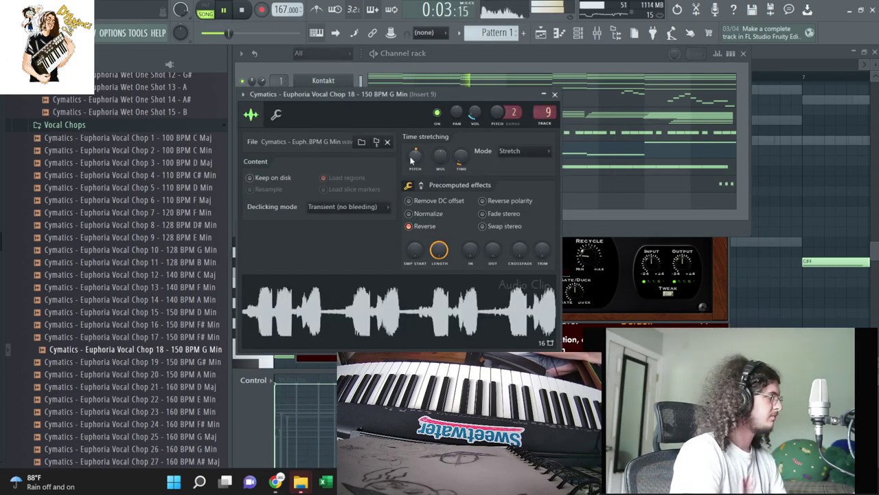
click(555, 94)
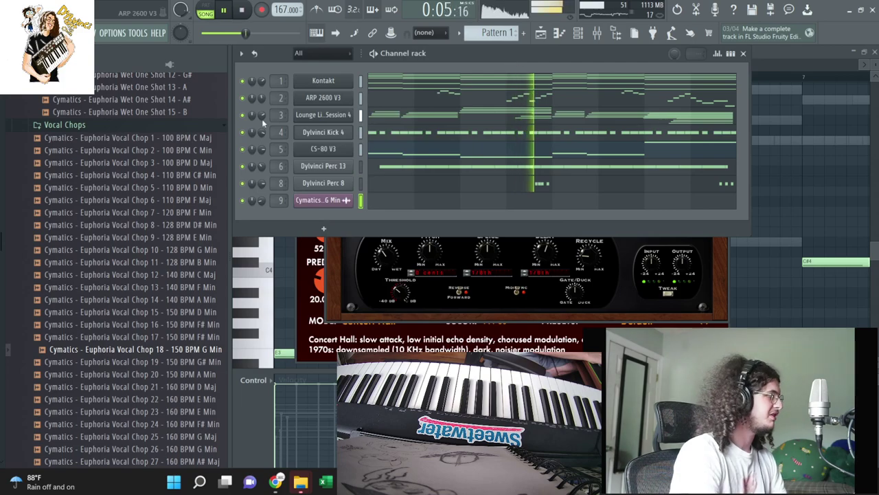
Find Kontakt among the installed generators in the plugin database and add it as a new channel.
scroll(50, 96, up, 10)
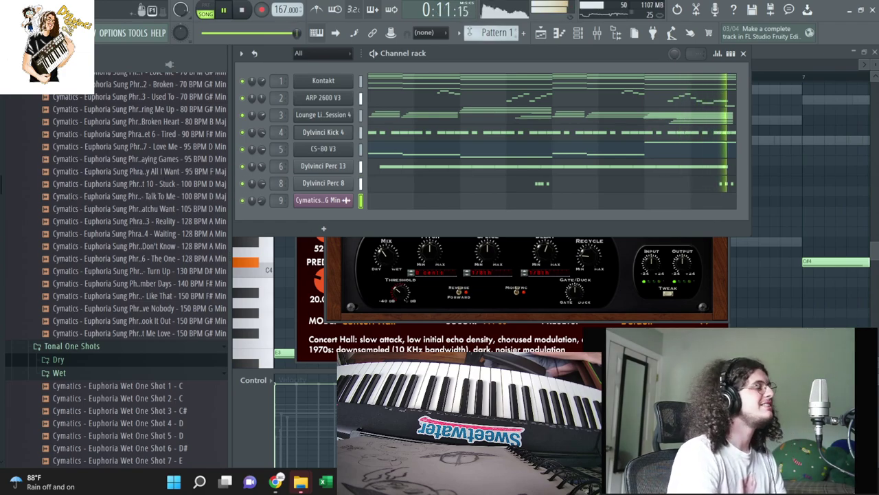
scroll(96, 123, up, 15)
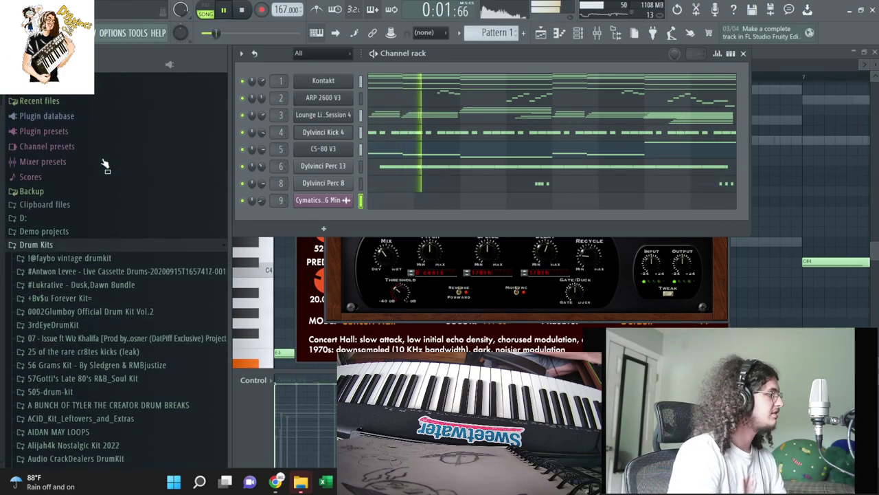
click(96, 112)
click(89, 152)
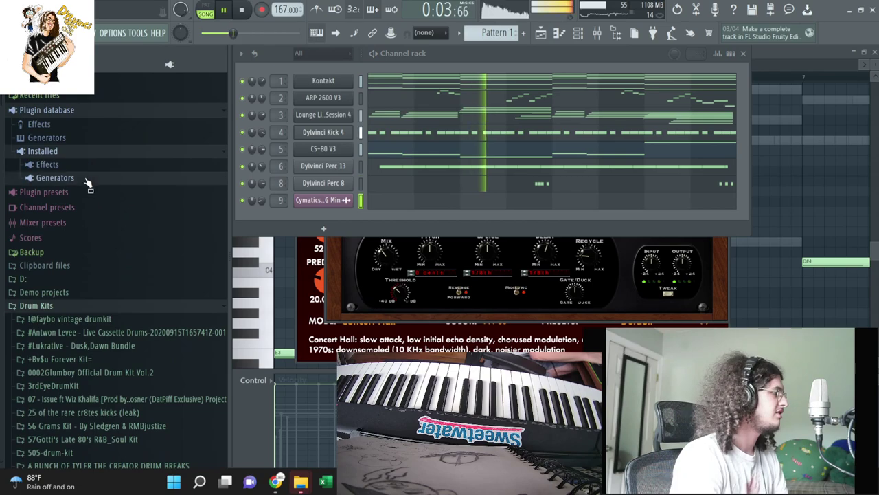
click(86, 180)
click(85, 220)
scroll(89, 230, down, 6)
scroll(100, 256, up, 2)
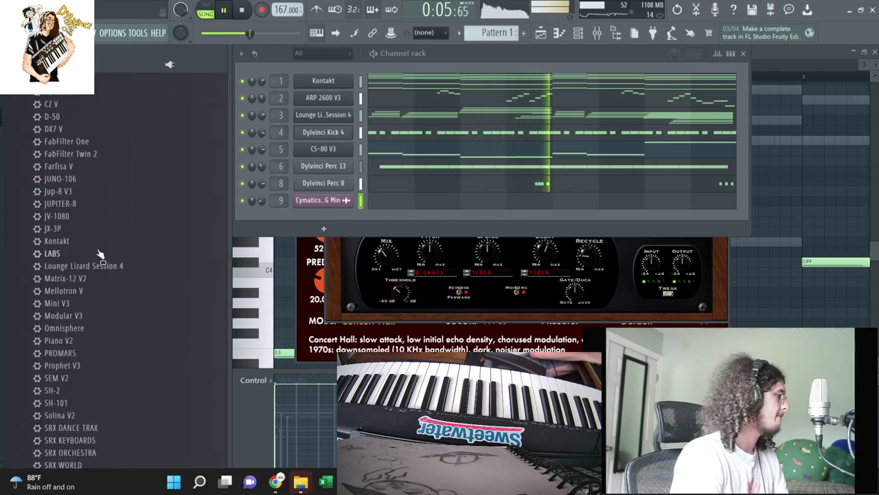
drag(105, 241, 334, 224)
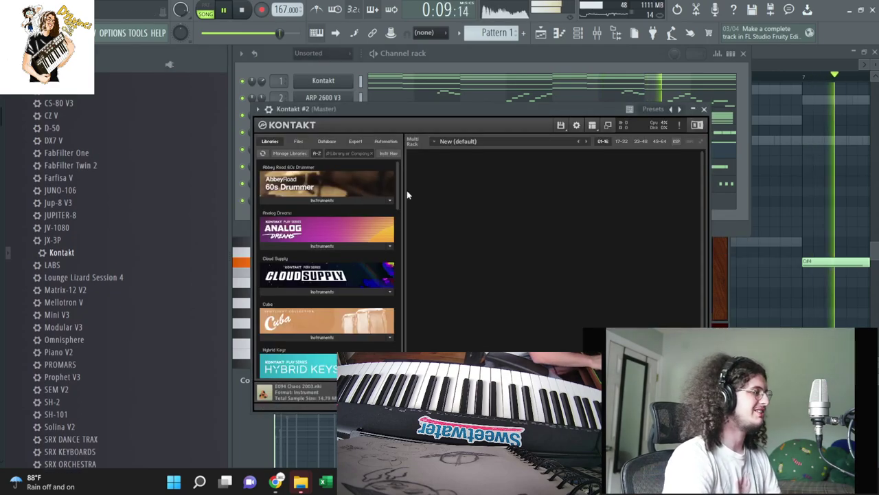
Load Session Horns - Performance in Kontakt #2 and record a horn melody into Pattern 1.
scroll(327, 275, down, 10)
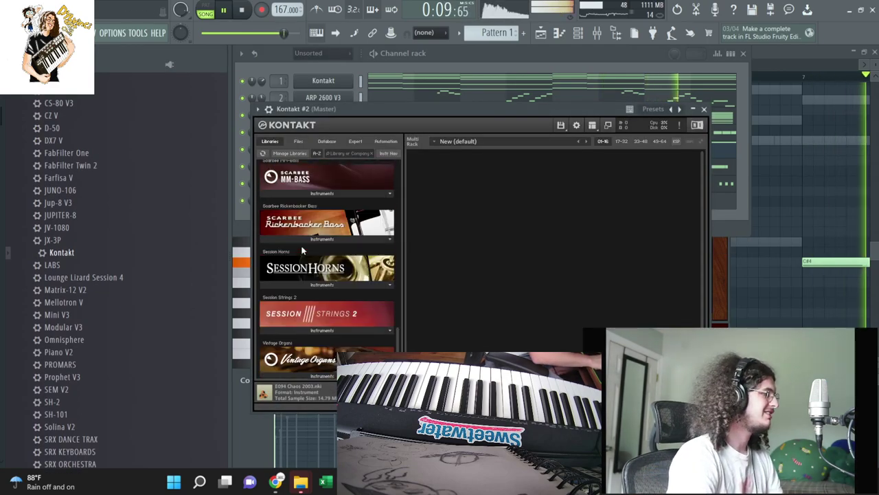
click(315, 281)
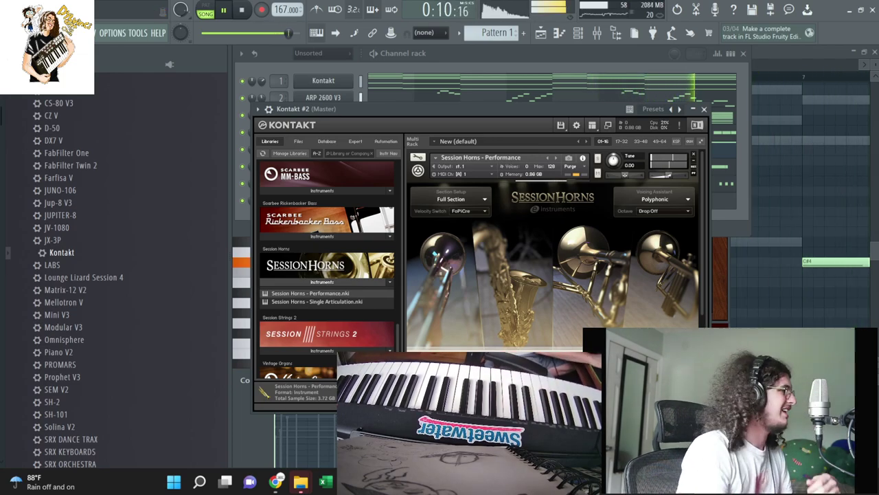
click(262, 9)
click(435, 298)
key(space)
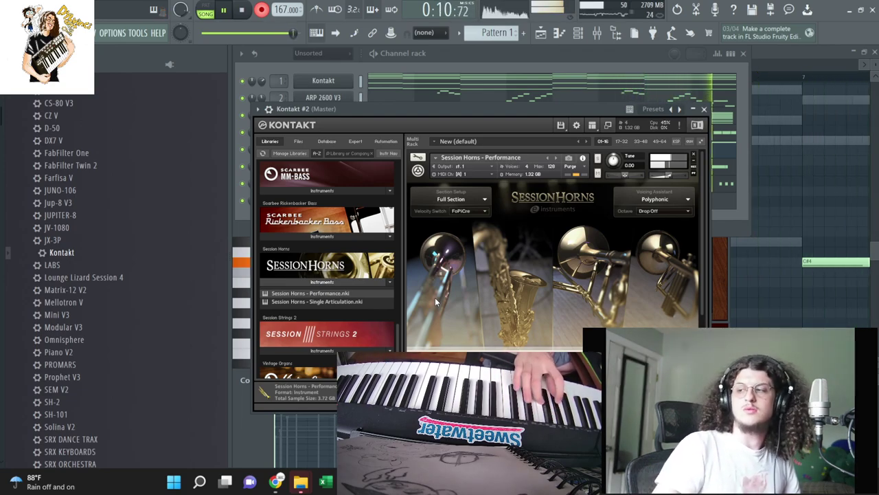
key(space)
Quantize the horn melody and replace everything from bar 5 with a duplicate of the first four bars, extending the bar 4 F#4 to the bar line.
click(463, 68)
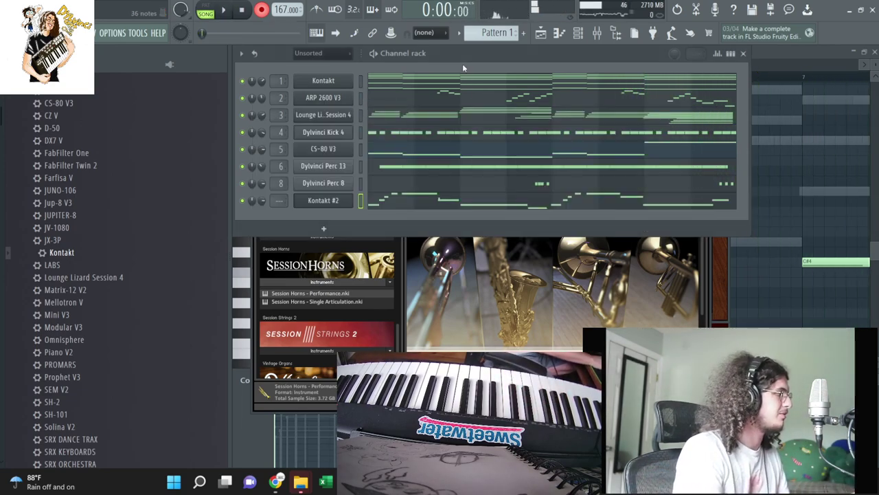
click(466, 202)
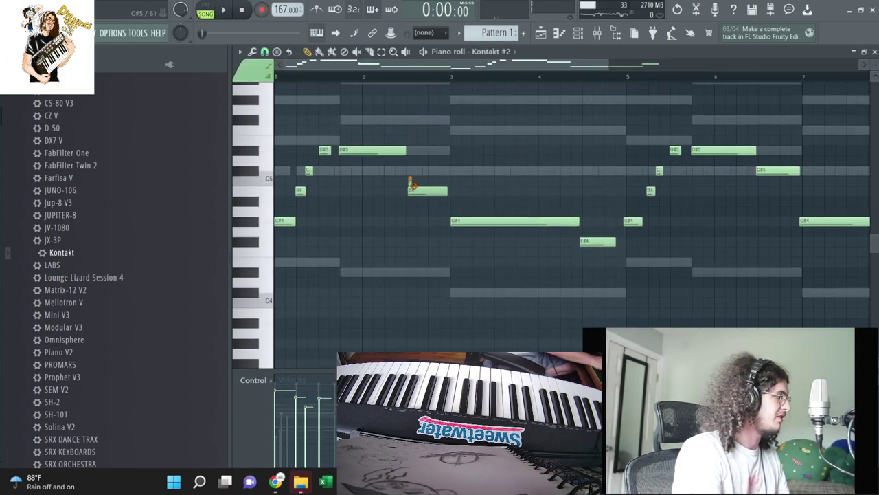
key(space)
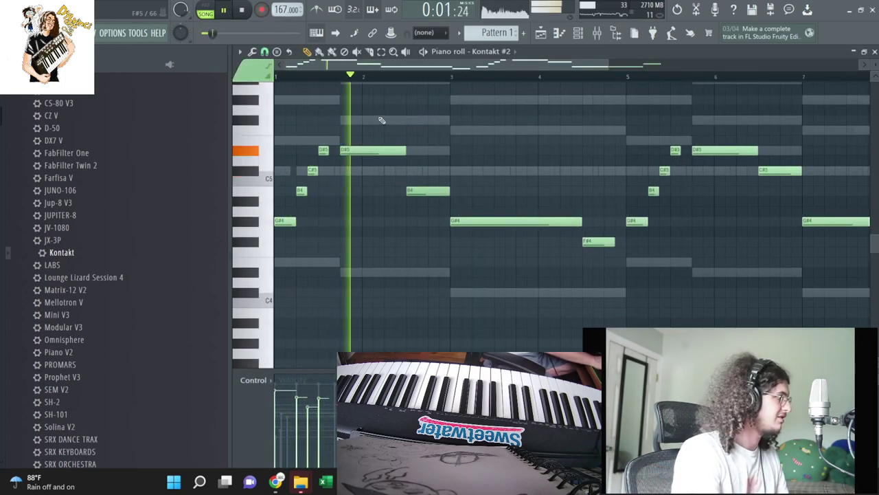
drag(835, 266, 450, 105)
key(Delete)
drag(433, 241, 445, 241)
key(ctrl+b)
ctrl+click(813, 196)
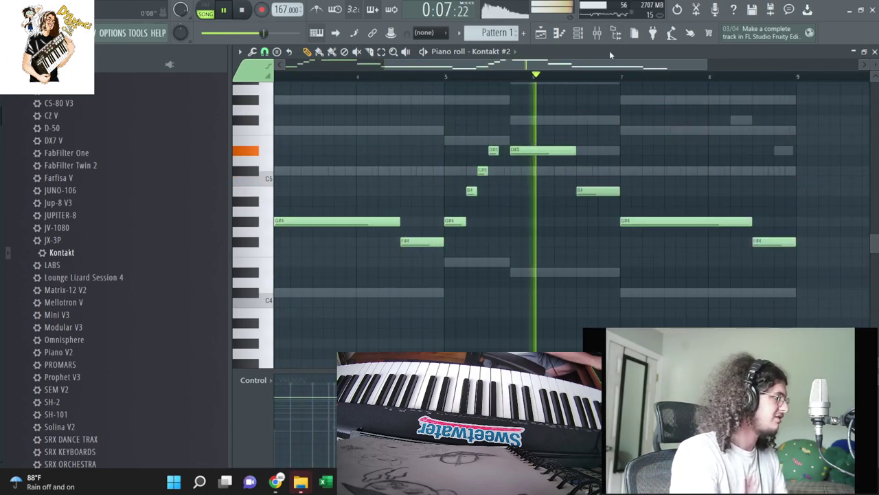
Delete the horn melody's final F#4, then raise the G#4 at bar 7 to F#5 and lengthen it to bar 9.
click(579, 33)
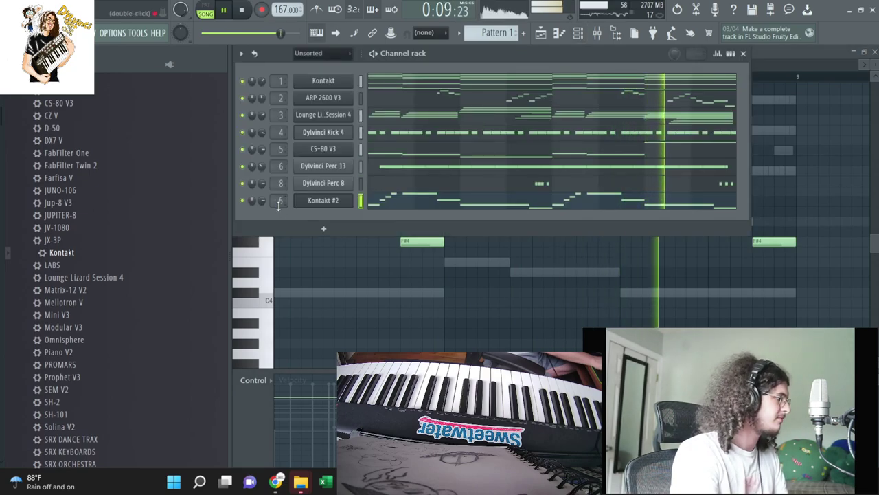
right_click(507, 314)
key(space)
drag(634, 218, 634, 116)
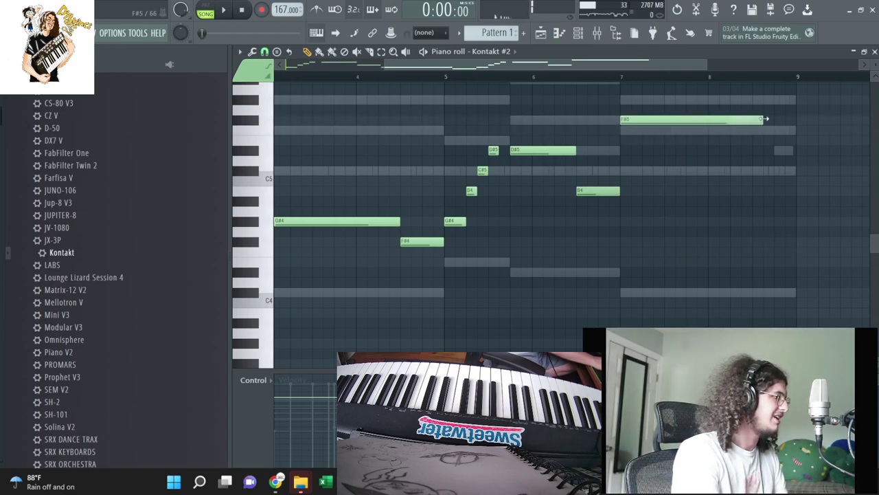
Show all channels in the channel rack and route Kontakt #2 to mixer track 10.
key(F6)
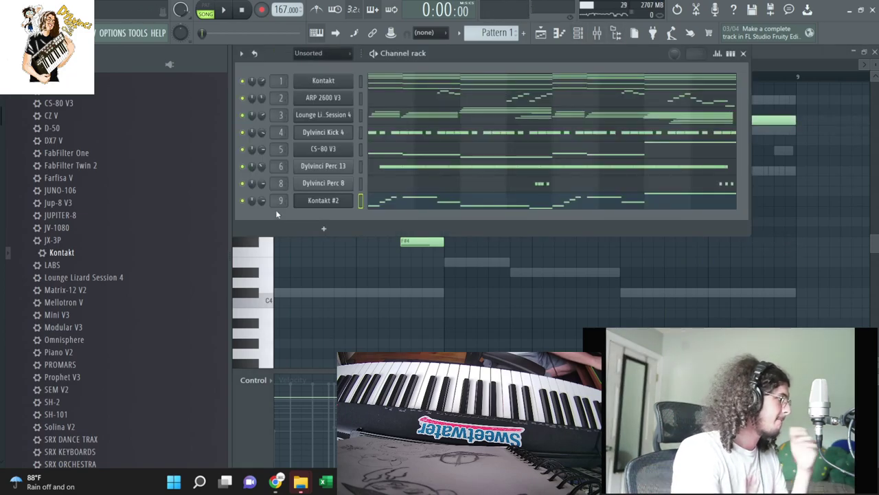
click(597, 33)
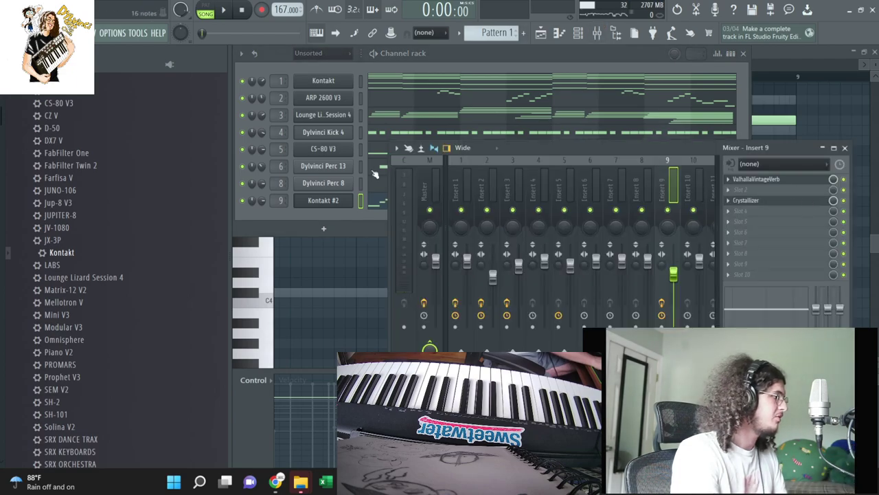
scroll(270, 200, up, 1)
click(323, 54)
click(319, 67)
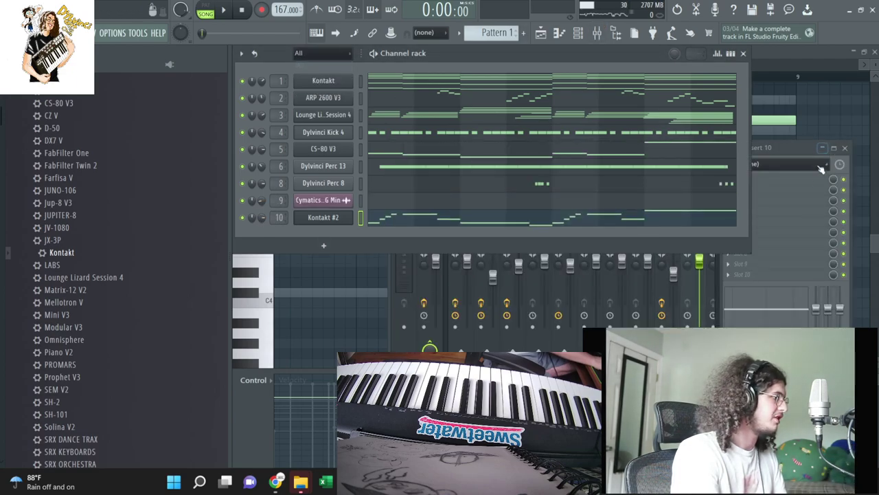
Add the ValhallaVintageVerb effect to slot 1 of Insert 10.
click(756, 180)
mouse_move(746, 191)
mouse_move(555, 68)
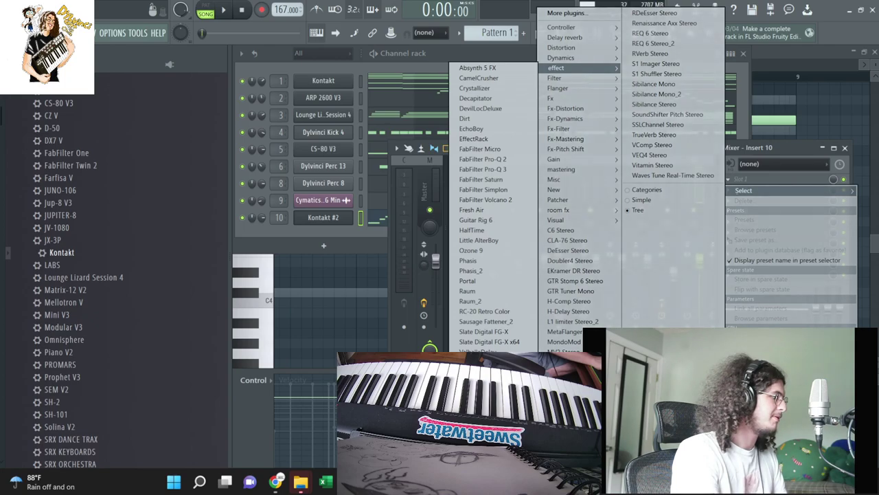
click(481, 413)
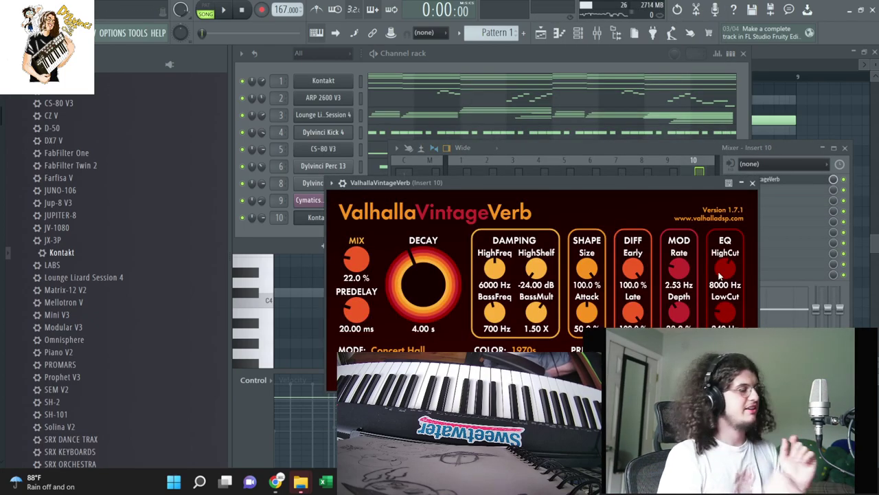
Play the beat and lower the Insert 10 fader slightly to balance the horns.
click(675, 151)
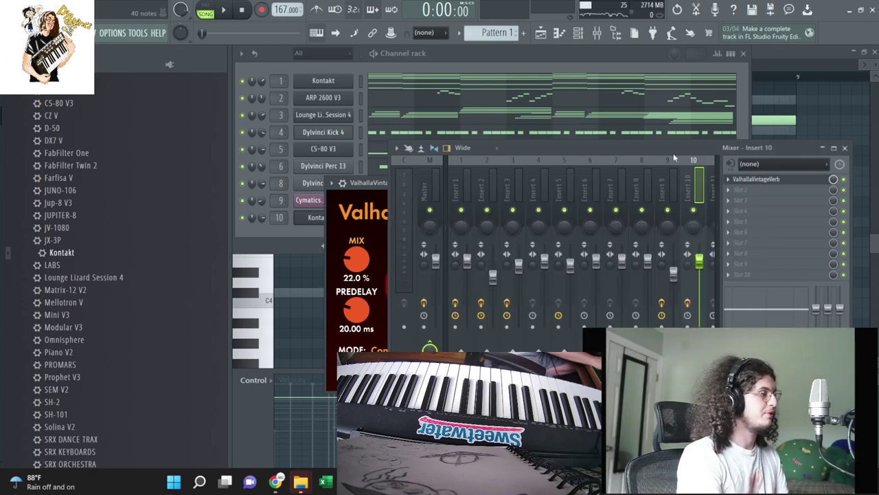
key(space)
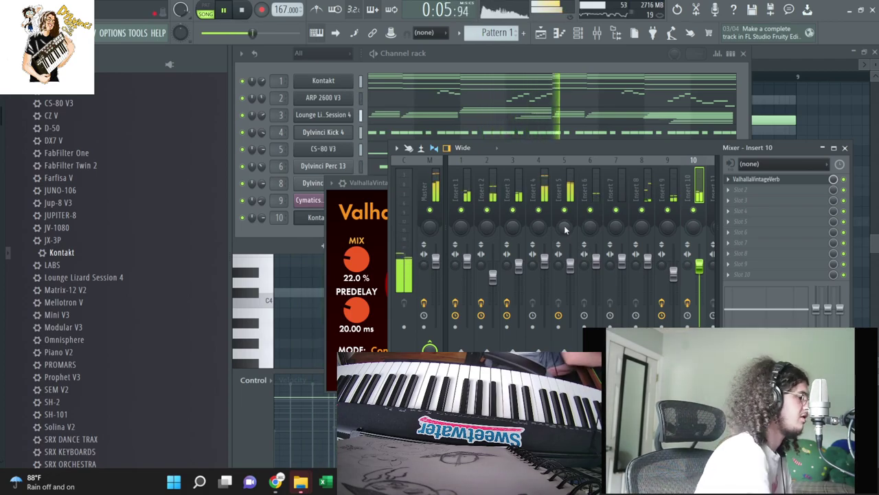
click(502, 59)
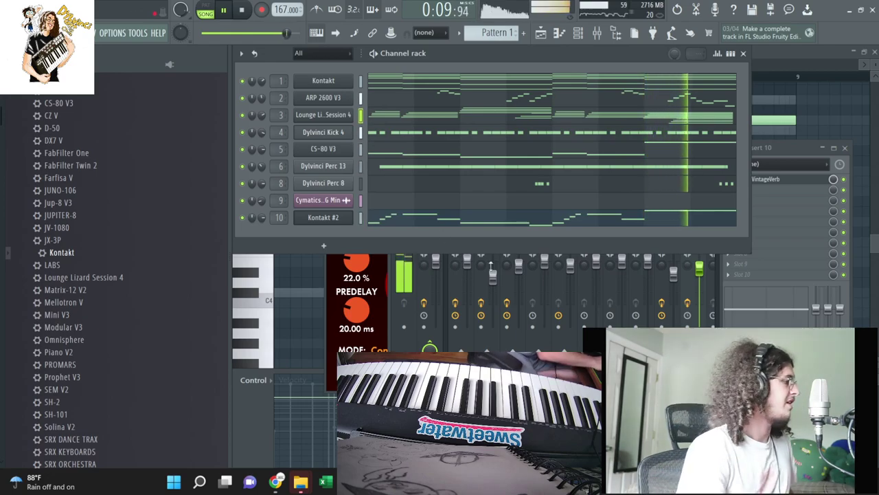
click(503, 294)
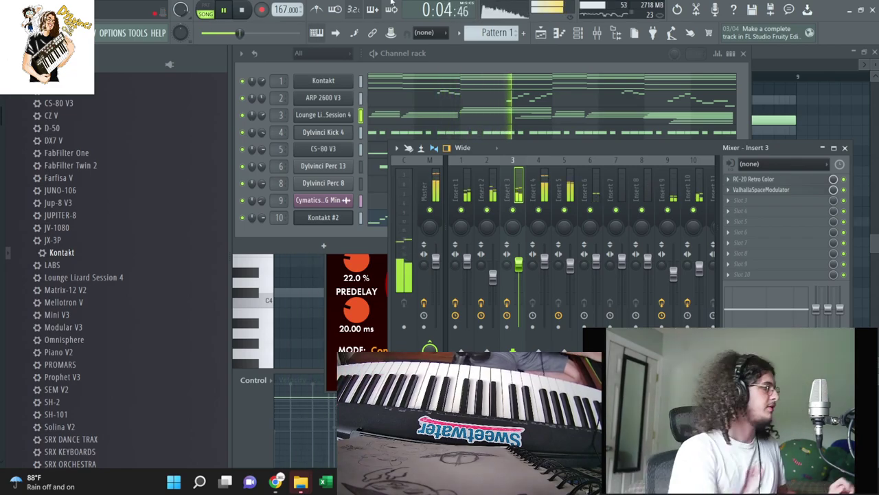
Clone the Lounge Lizard Session 4 channel and route the copy to mixer track 11.
right_click(307, 114)
click(330, 198)
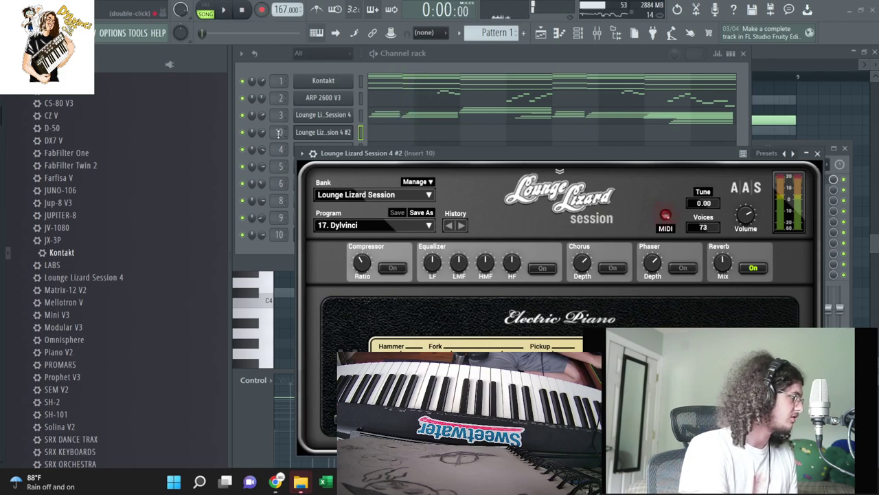
click(597, 33)
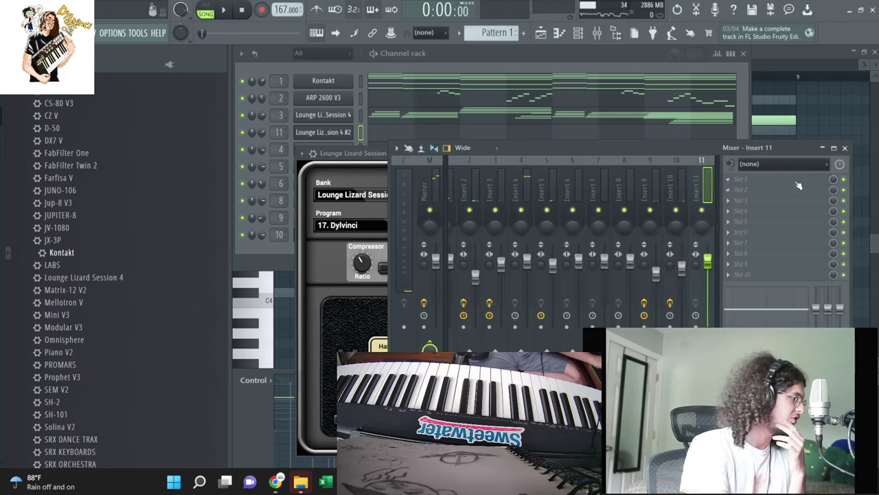
Add RC-20 Retro Color and Cassette to slots 1 and 2 of Insert 11 and open Cassette's settings.
click(800, 186)
mouse_move(564, 71)
click(502, 311)
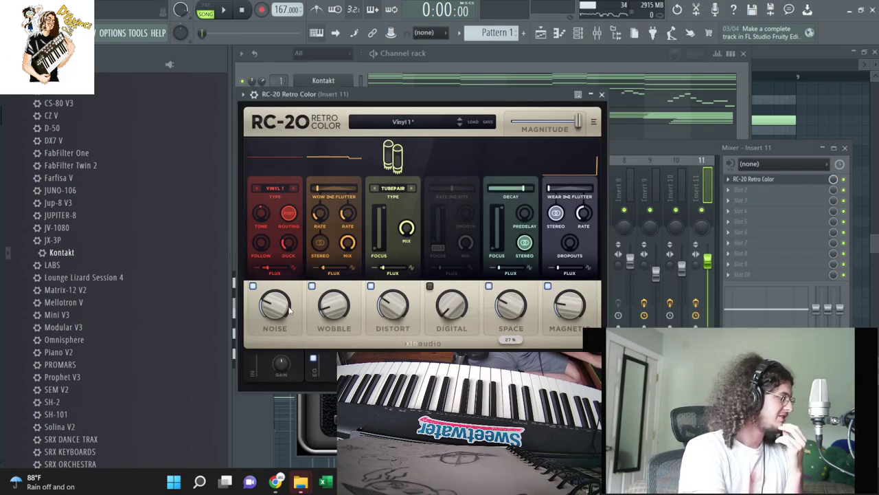
click(758, 190)
mouse_move(587, 101)
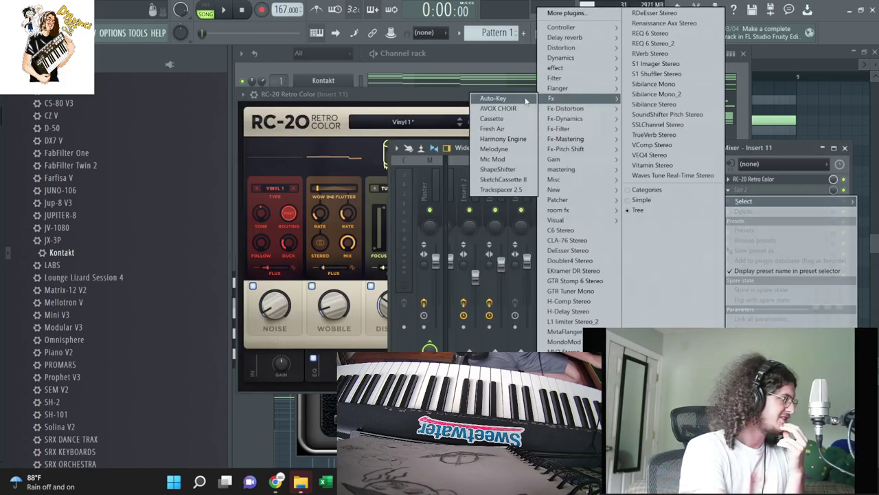
click(505, 120)
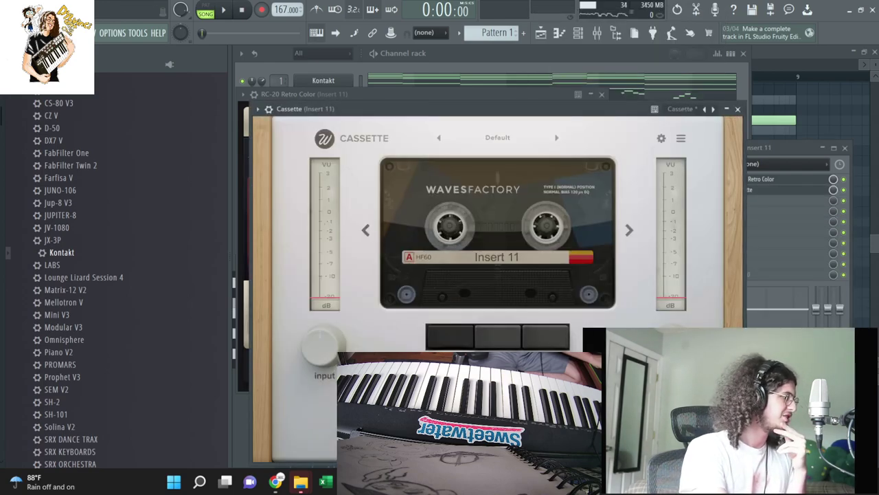
click(661, 138)
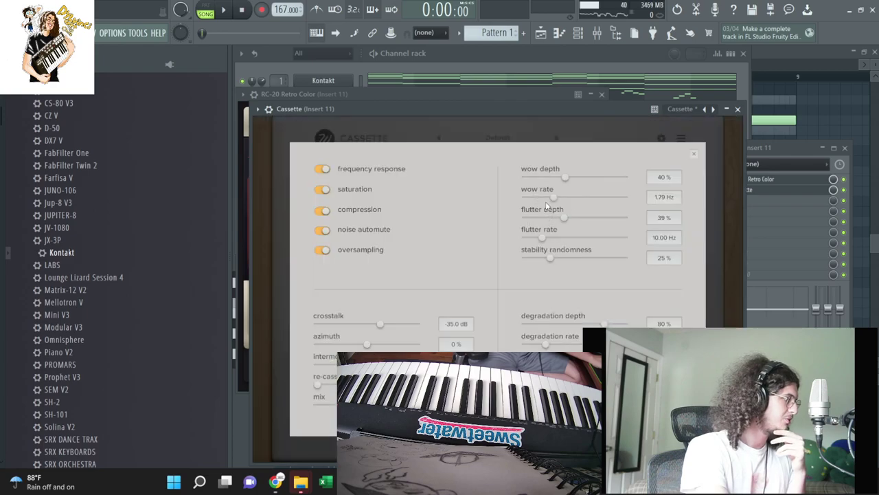
Record an additional electric piano part on the Lounge Lizard Session 4 #2 channel in Pattern 1.
click(486, 80)
click(261, 9)
click(406, 273)
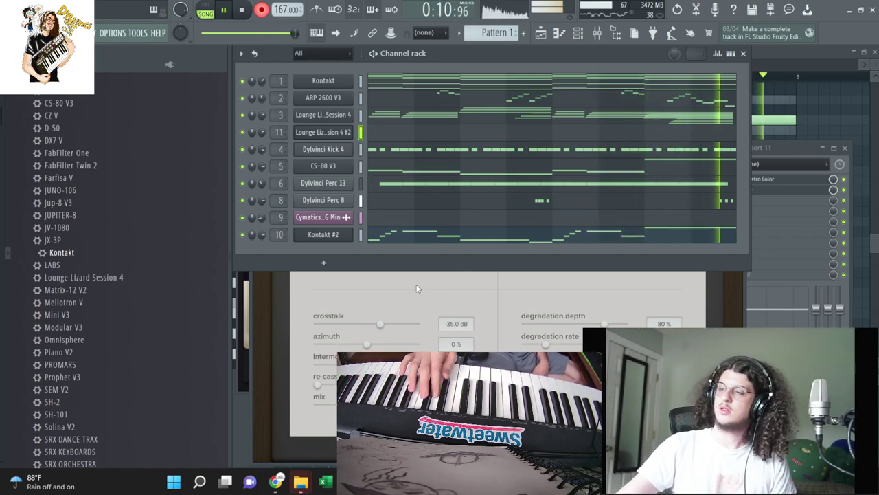
key(space)
Quantize the newly recorded electric piano notes, turn recording off, and play the beat with the piano roll closed.
click(628, 132)
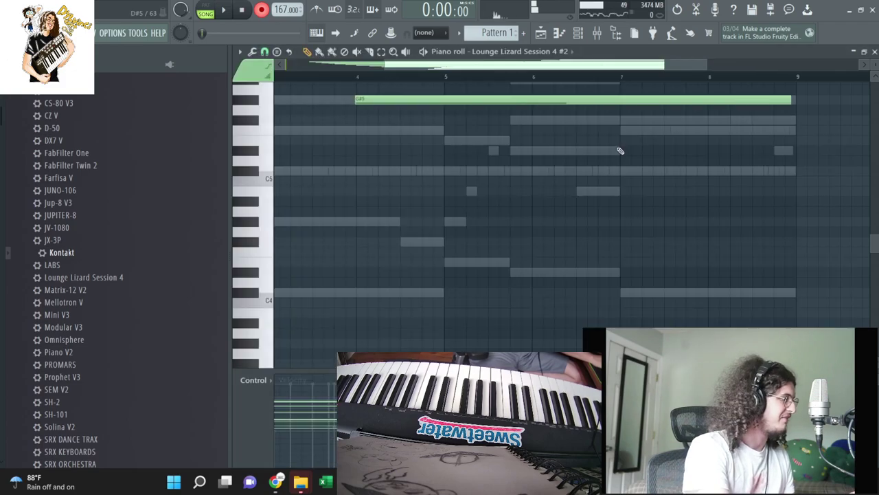
click(263, 9)
key(space)
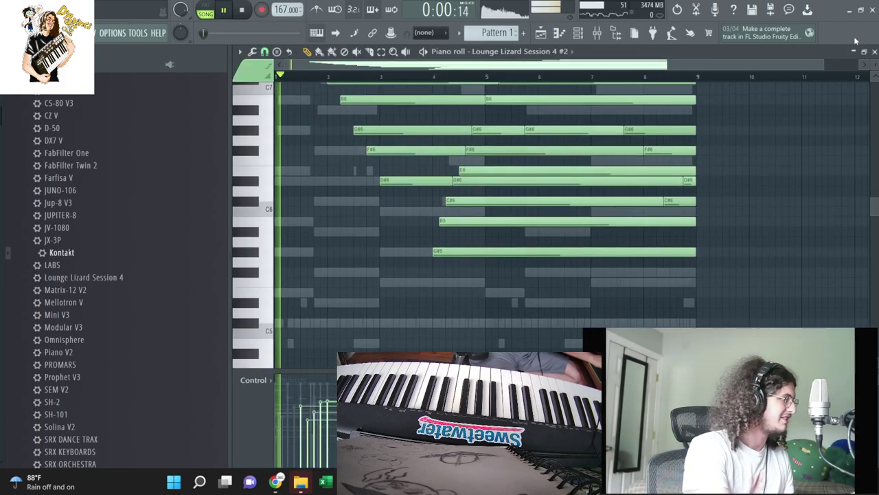
click(875, 53)
click(775, 148)
click(534, 53)
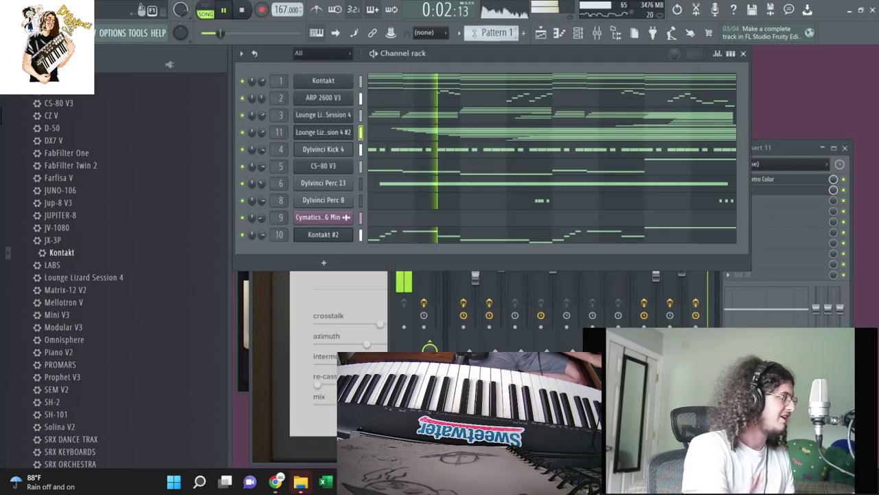
Transpose all of Pattern 1 down in semitones and open the Vocal Chop 18 clip's channel settings.
right_click(497, 33)
click(548, 134)
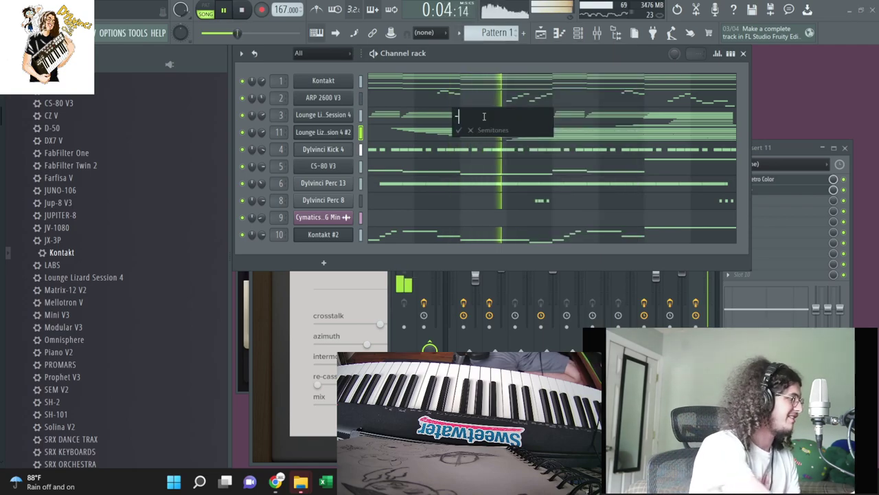
text(-)
key(Return)
click(341, 220)
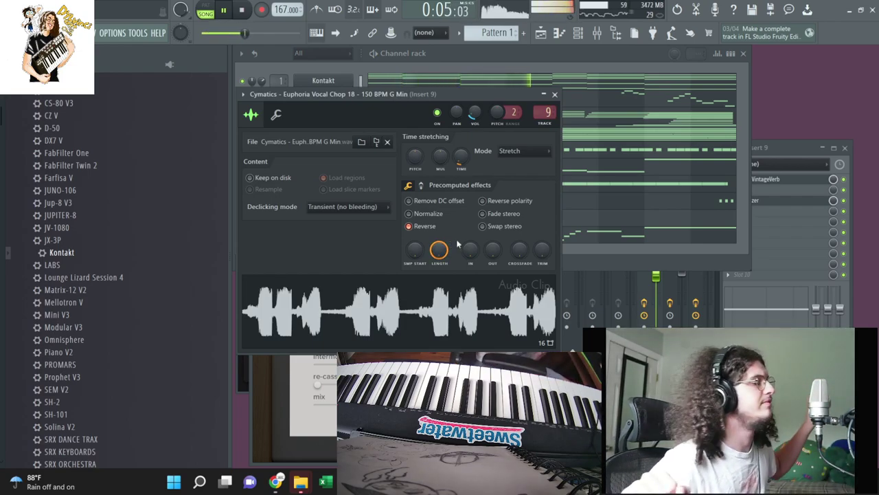
Move the Pattern 1 clip from Track 1 to Track 3 in the playlist.
click(578, 54)
click(542, 33)
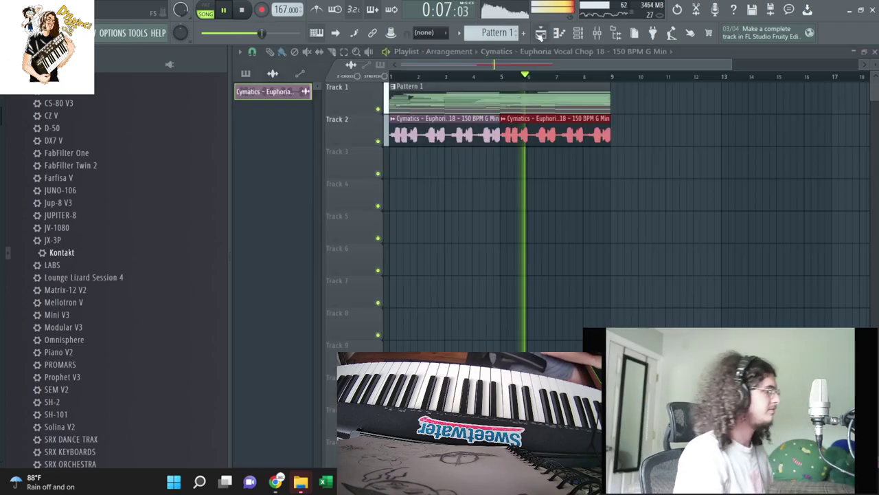
drag(474, 100, 475, 162)
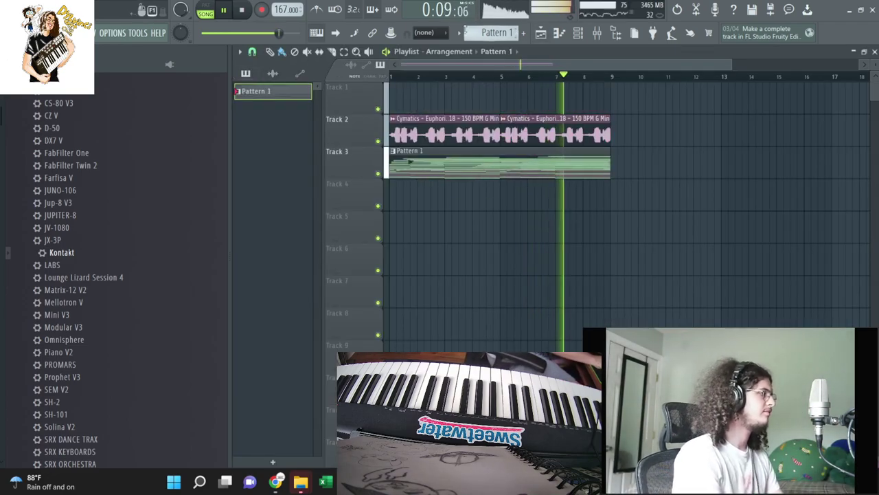
Transpose Pattern 1 by -2 semitones and restart playback to hear it.
click(582, 33)
click(459, 33)
click(557, 131)
text(-2)
key(Return)
key(space)
key(space)
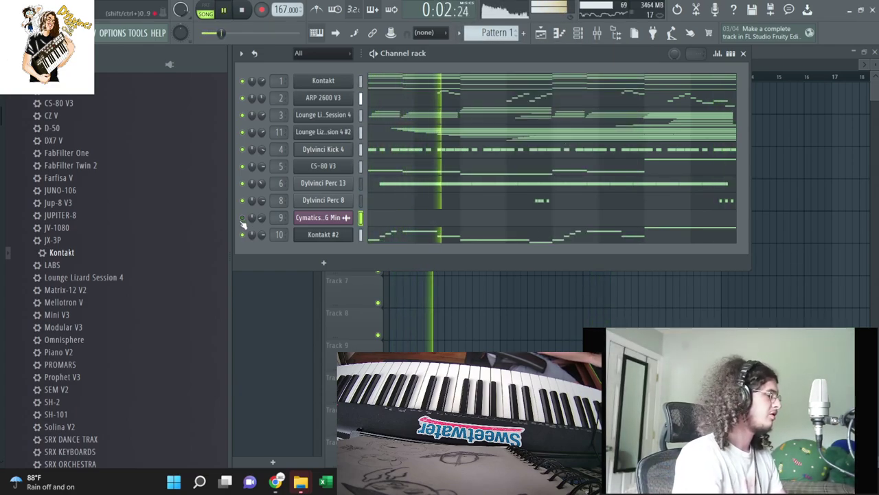
Re-enable the Vocal Chop 18 channel, transpose Pattern 1 by -1 semitone and restart playback.
click(242, 221)
click(494, 32)
click(526, 126)
text(-1)
key(Return)
key(space)
key(space)
click(494, 32)
click(539, 133)
key(Escape)
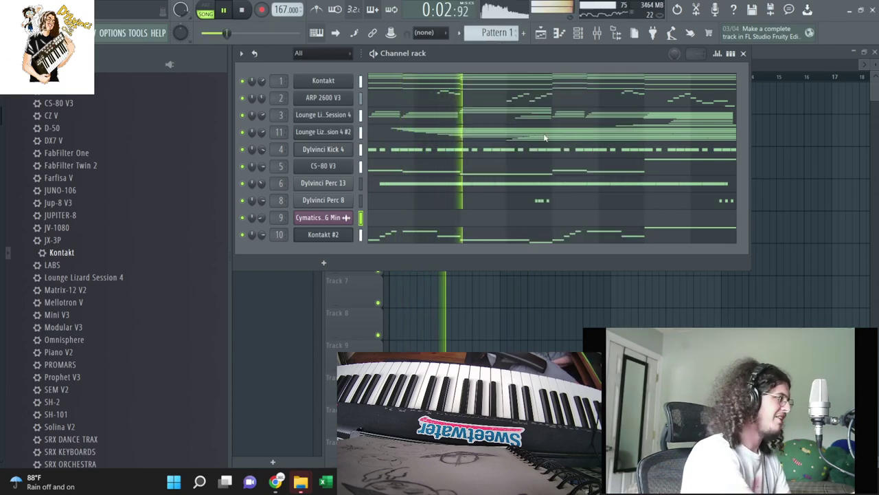
Check the Vocal Chop 18 channel settings and play the song from the playlist.
key(space)
click(325, 216)
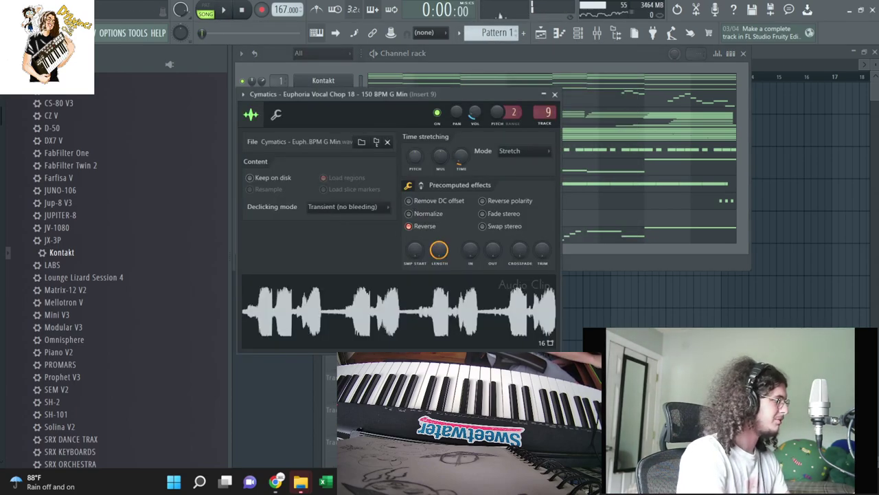
key(F5)
key(space)
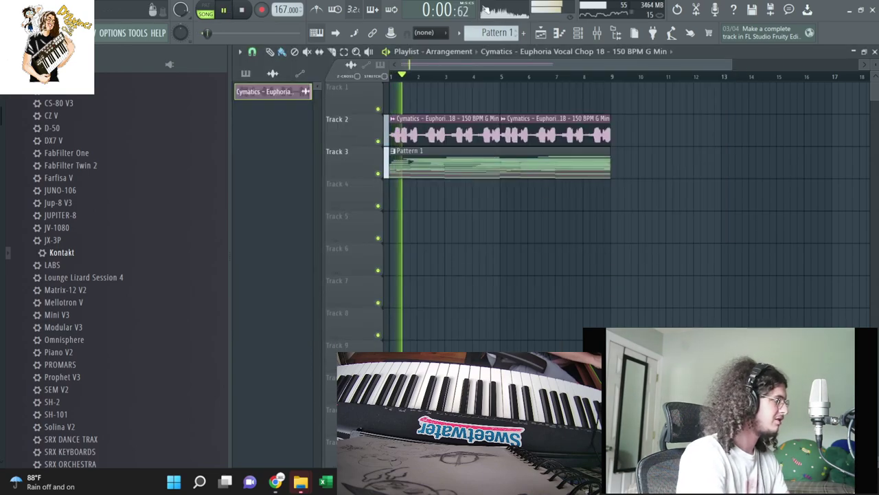
Split Pattern 1 by channel and spread the resulting instrument clips over separate playlist tracks from Track 4 down.
click(494, 32)
click(560, 208)
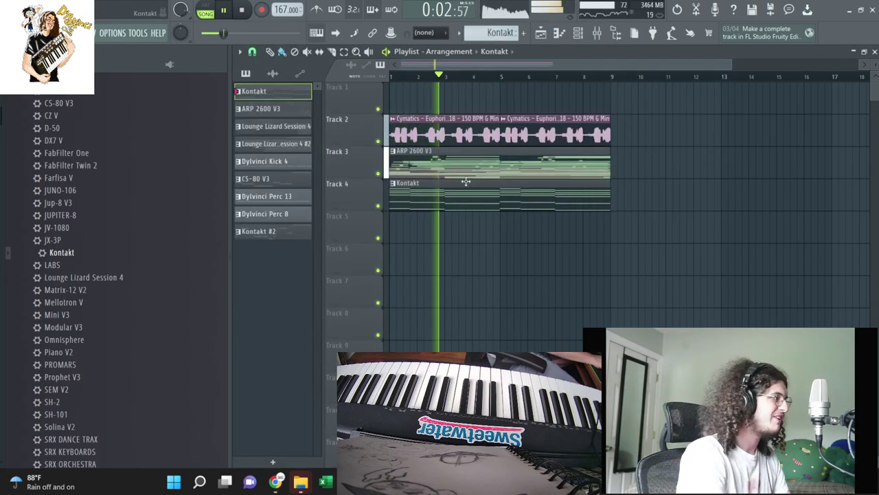
drag(446, 285, 445, 269)
drag(440, 161, 446, 295)
mouse_move(433, 133)
mouse_down()
mouse_move(416, 204)
mouse_move(432, 135)
mouse_up()
drag(454, 165, 455, 447)
right_click(447, 324)
key(space)
drag(456, 155, 454, 359)
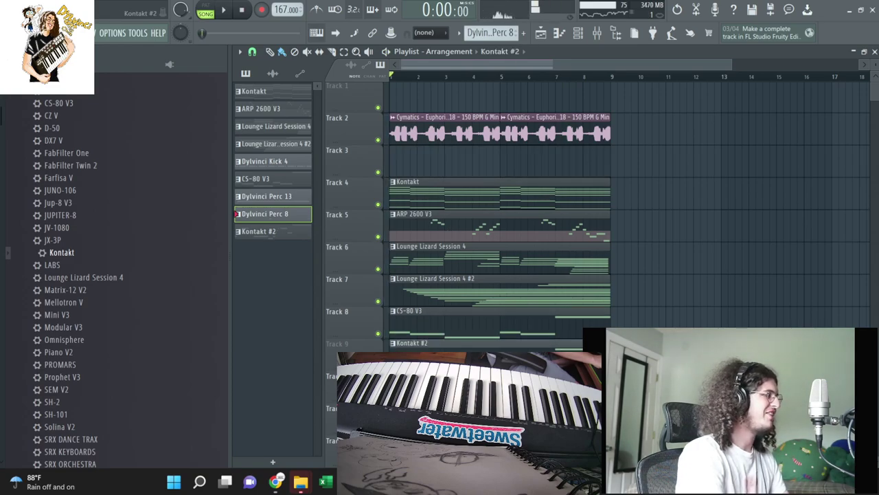
Move the Kontakt clip to Track 1, the ARP 2600 V3 clip to Track 3, and the remaining clips up from Track 4.
drag(481, 189, 481, 92)
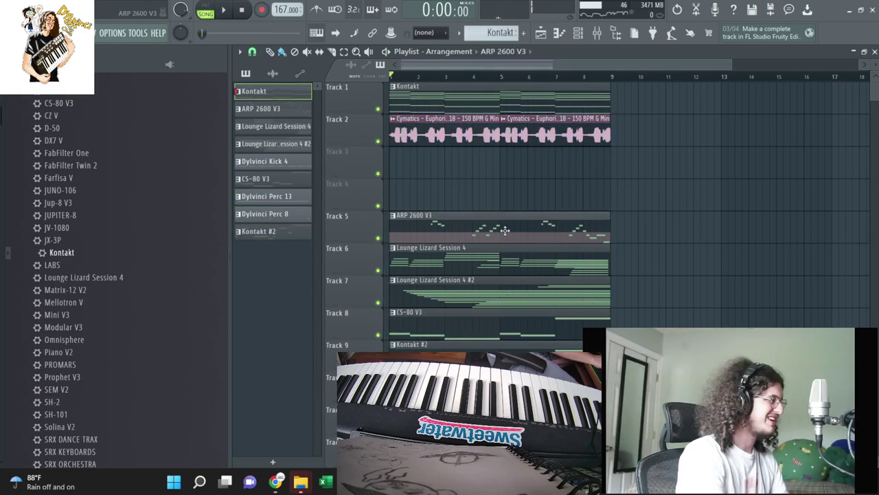
drag(507, 230, 507, 165)
drag(428, 255, 480, 440)
drag(474, 321, 474, 257)
Duplicate all clips at bar 9 and delete the first ARP 2600, Lounge Lizard, CS-80, Kontakt #2 and Kick 4 clips.
key(ctrl+a)
key(ctrl+b)
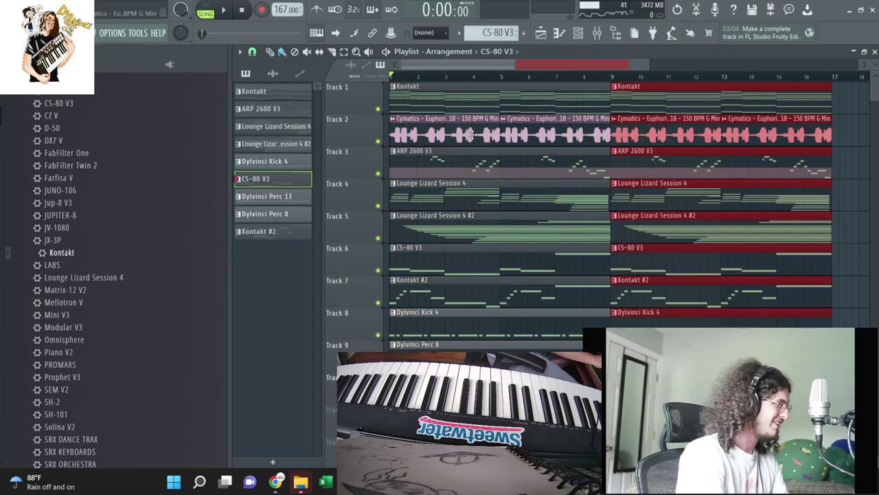
right_click(443, 176)
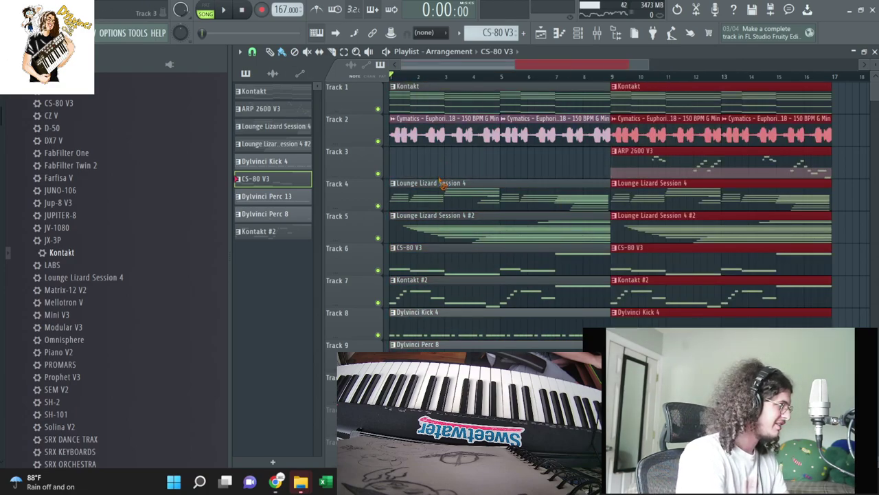
right_click(440, 189)
right_click(426, 225)
right_click(481, 255)
right_click(461, 298)
right_click(443, 311)
Play the intro and compare it with the vocal chop track muted and unmuted.
key(space)
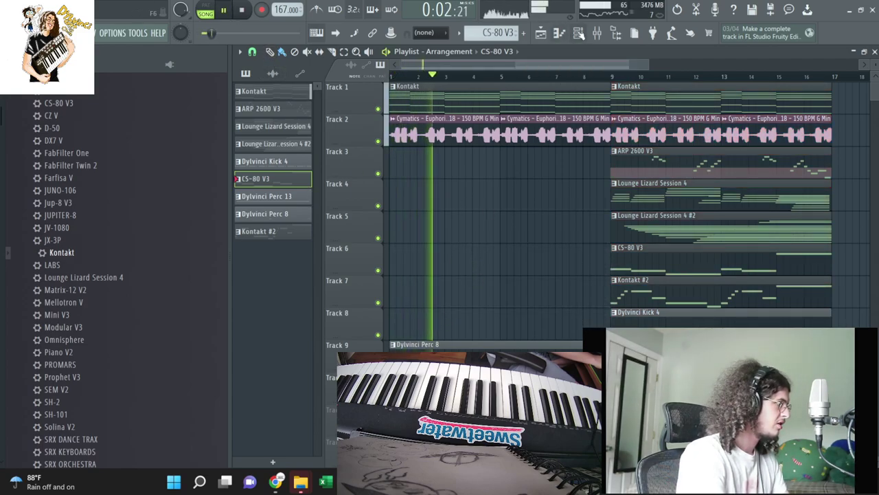
key(F6)
key(F6)
click(379, 142)
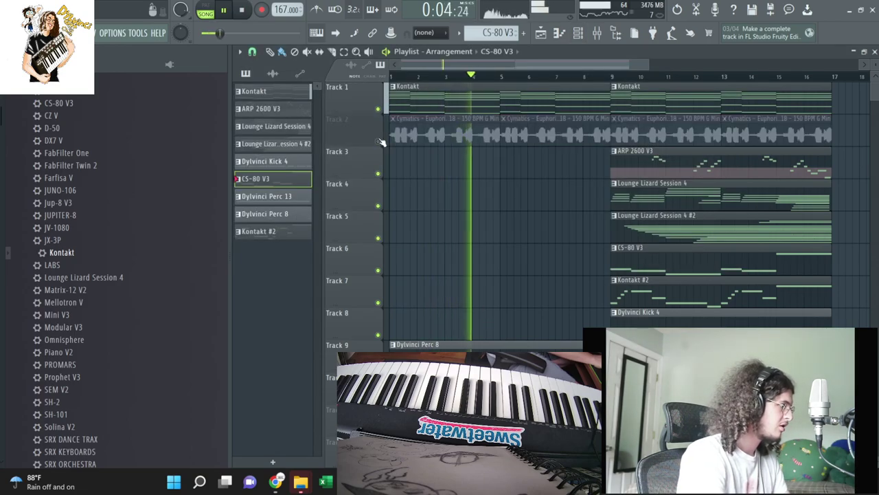
click(378, 141)
Duplicate the bar 9 section at bar 17 and delete the Kontakt clip at bar 9 on Track 1.
drag(805, 405, 625, 82)
key(ctrl+b)
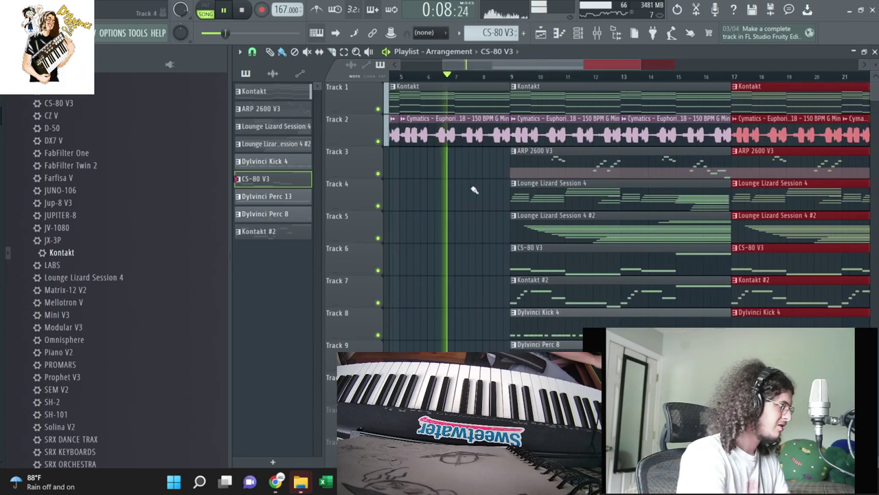
ctrl+click(477, 191)
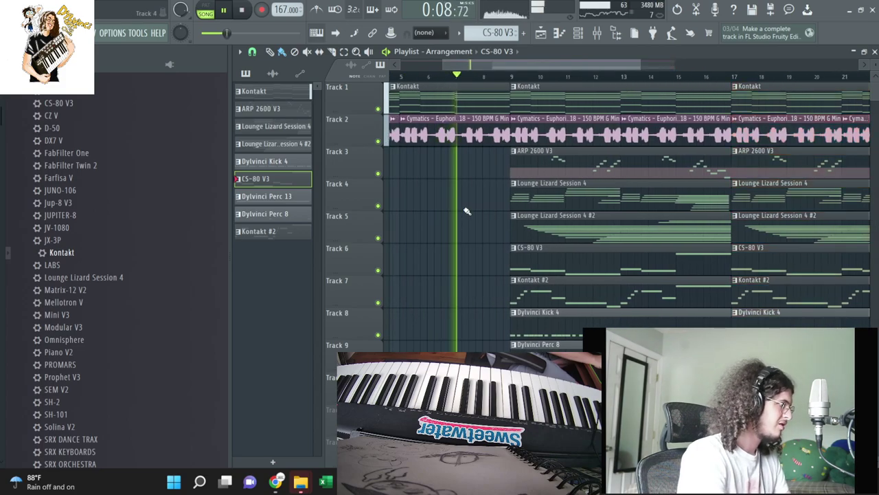
right_click(560, 101)
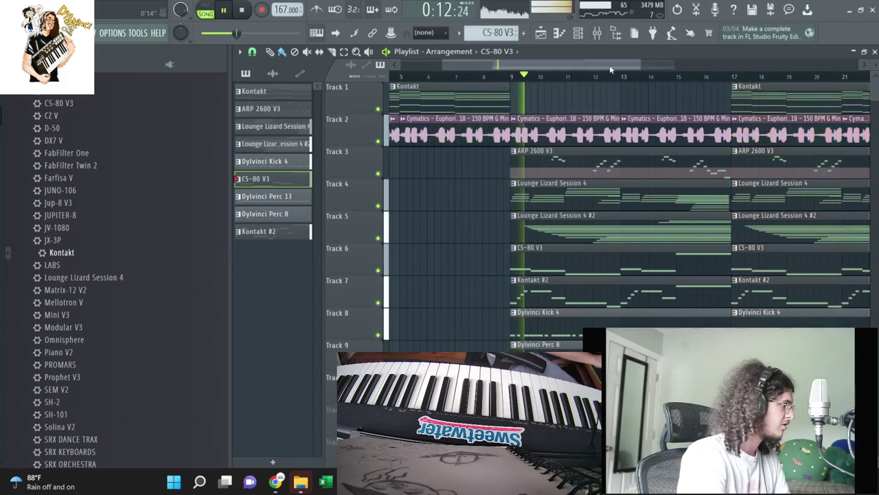
Duplicate the bar 17 section at bar 25 and place a Kontakt #2 clip at bar 9 on Track 7.
drag(640, 65, 849, 65)
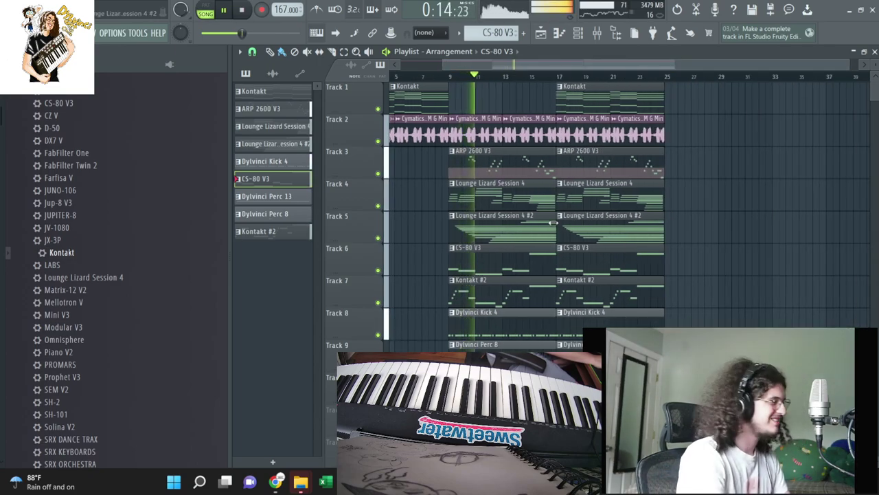
right_click(502, 295)
drag(676, 385, 559, 74)
key(ctrl+b)
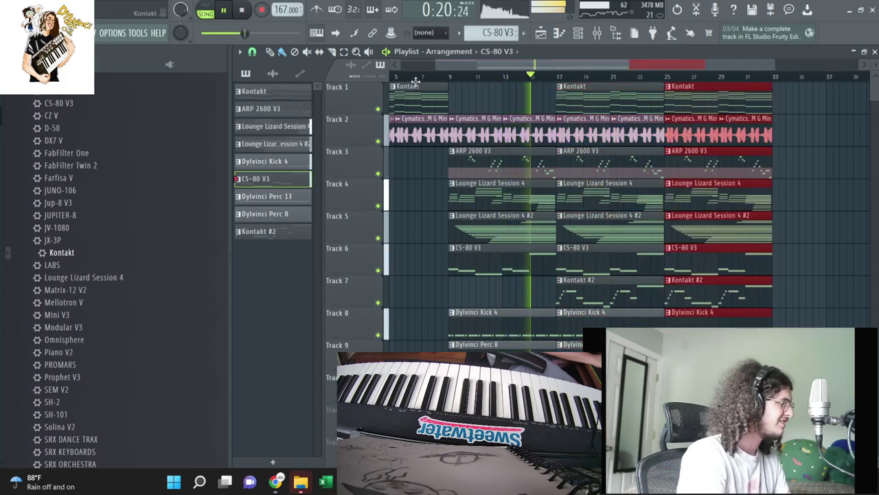
click(451, 292)
key(space)
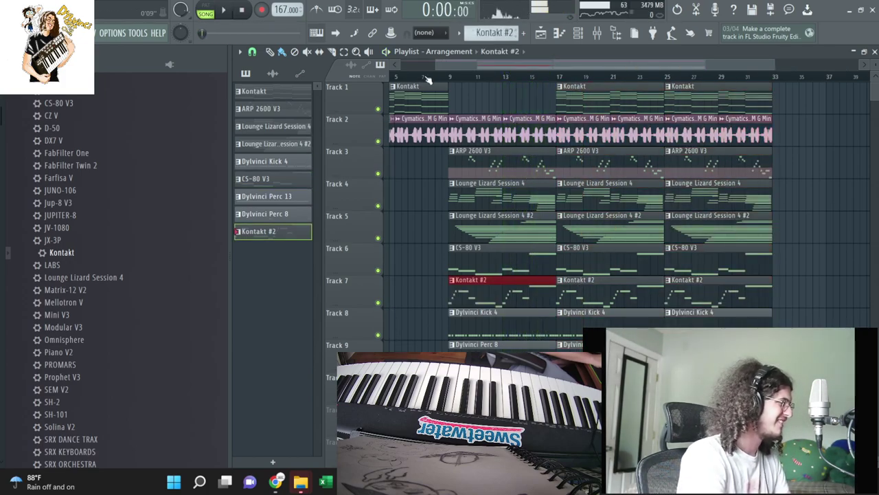
Turn off Reverse for the Vocal Chop 18 sample and play the song.
click(578, 34)
click(323, 218)
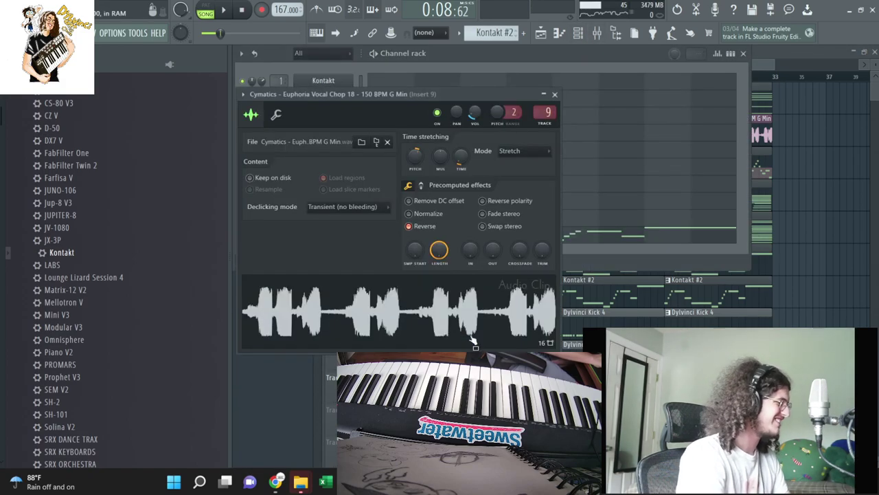
click(421, 226)
key(space)
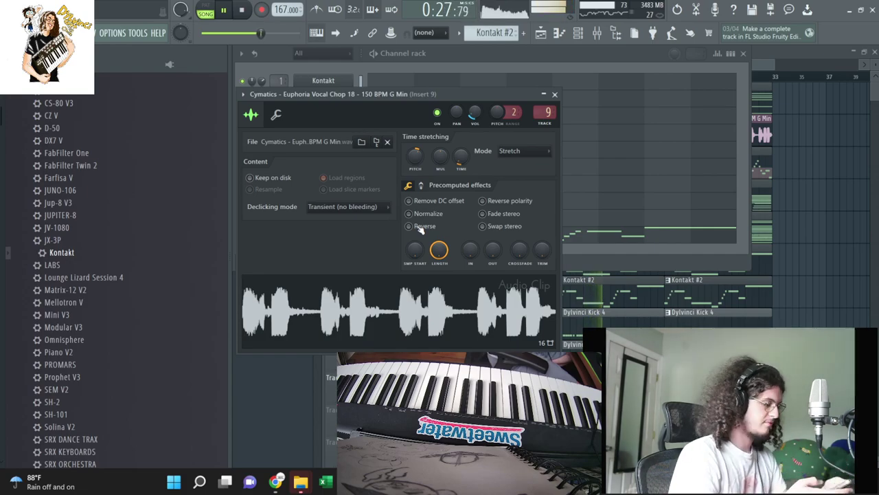
Delete the vocal chop, ARP 2600, both Lounge Lizard, Kontakt #2 and Kick 4 clips from the bar 25 section.
key(F5)
right_click(717, 318)
right_click(687, 196)
right_click(689, 167)
right_click(692, 138)
right_click(746, 140)
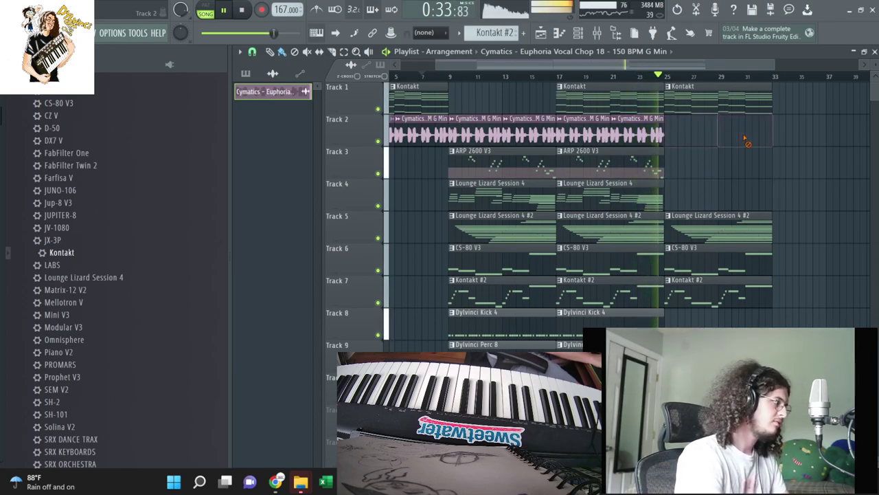
right_click(725, 231)
right_click(713, 296)
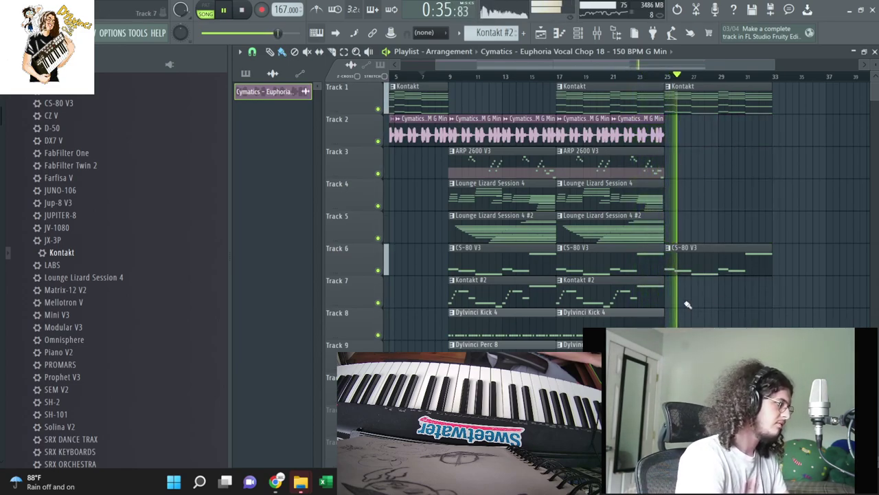
Duplicate the bar 25 Kontakt and CS-80 V3 clips at bar 33 and add a Dylvinci Kick 4 clip there on Track 8.
key(F4)
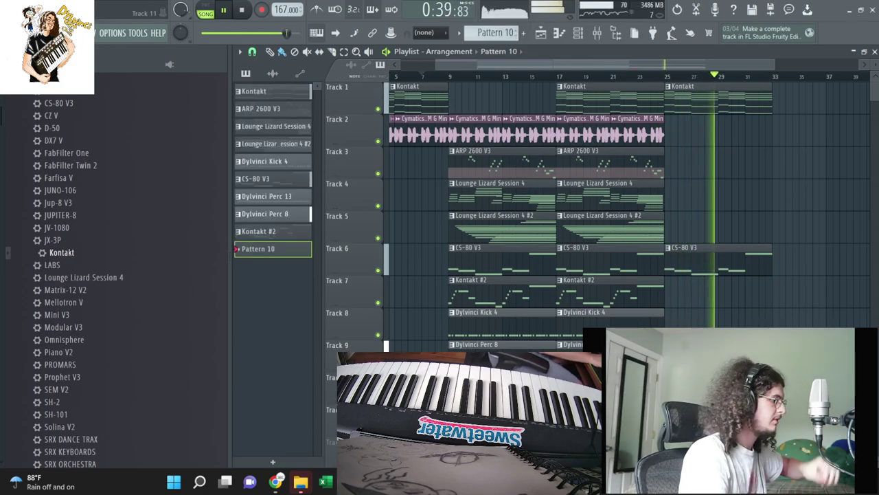
drag(742, 412, 673, 76)
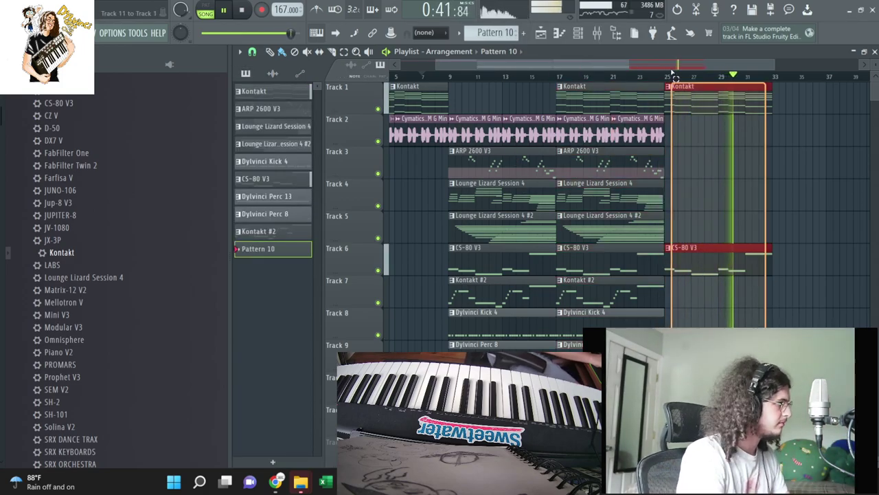
key(ctrl+b)
key(ctrl+d)
click(556, 310)
click(720, 325)
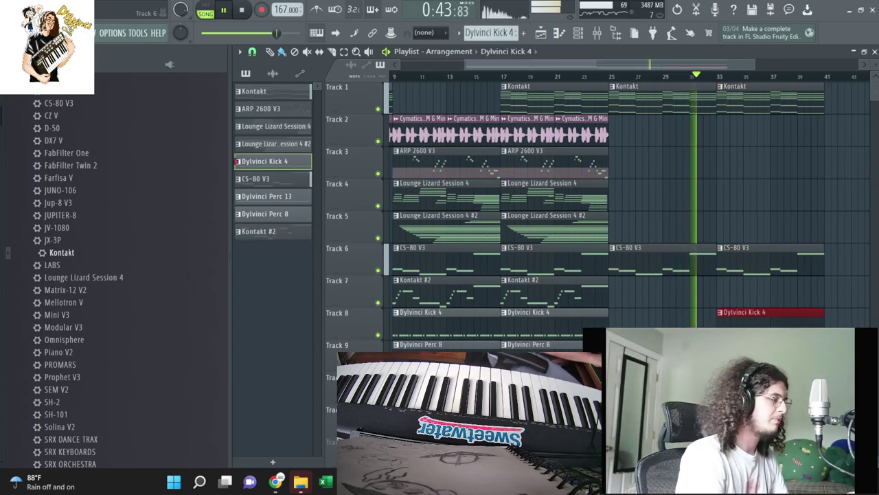
Try a Lounge Lizard Session 4 #2 clip at bar 33 on Track 5.
click(602, 182)
click(598, 223)
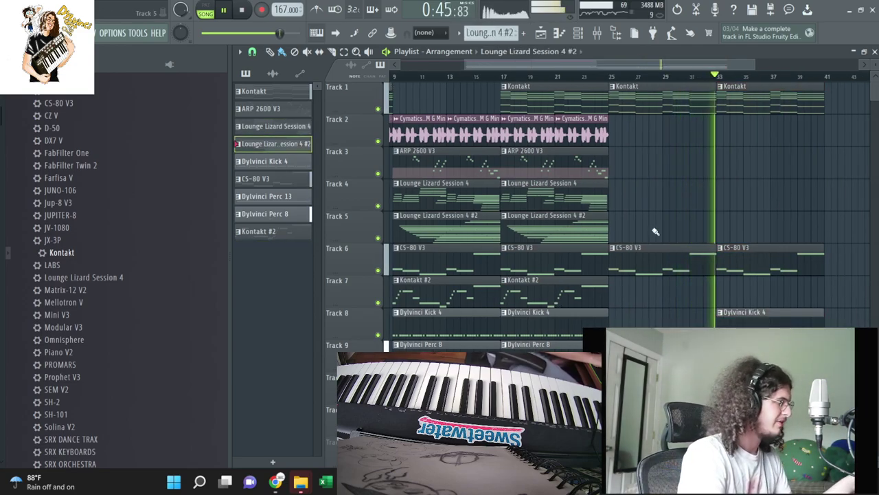
click(719, 224)
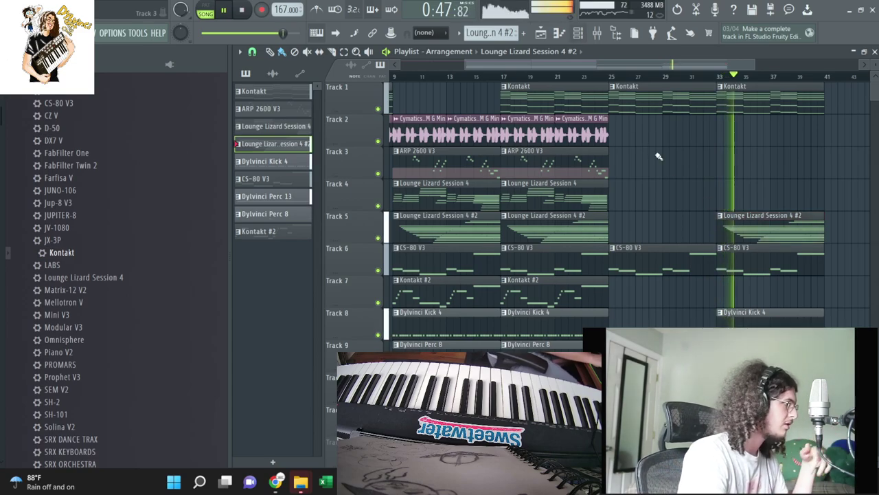
key(F6)
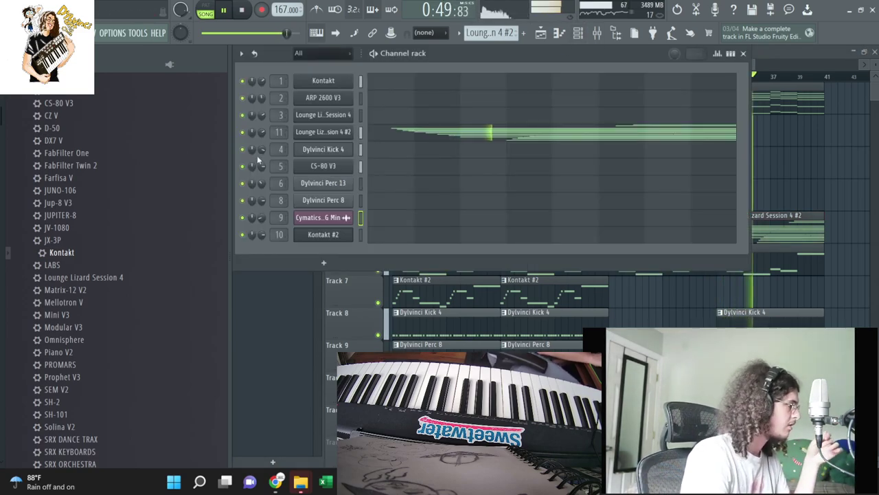
key(F6)
right_click(754, 226)
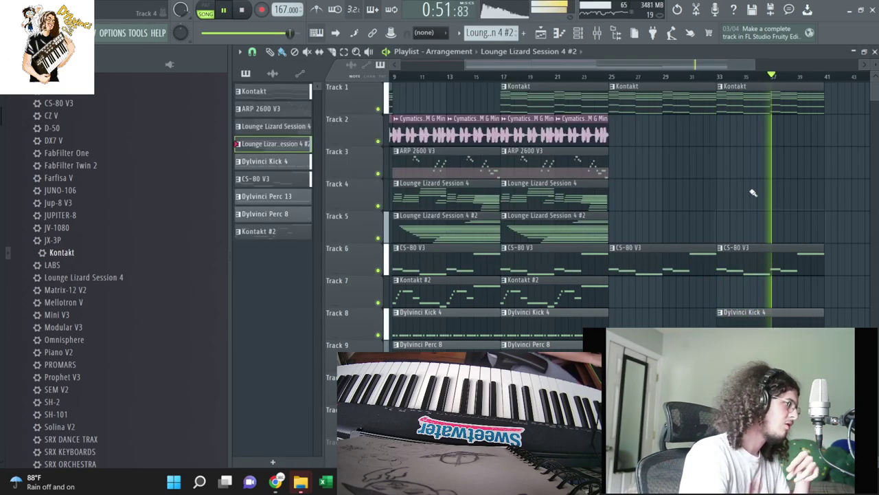
Create the empty Pattern 10, place it at bar 33 on Track 5, extend it to bar 41, and stop playback.
key(F4)
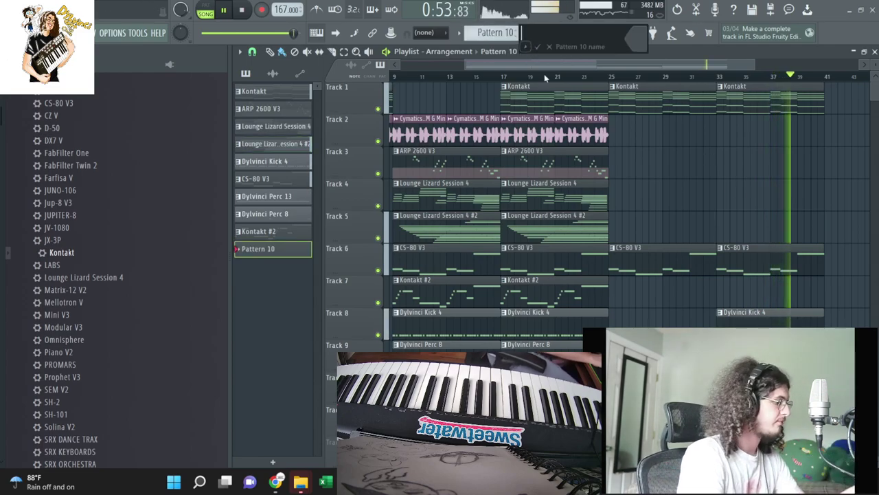
click(726, 228)
drag(729, 228, 825, 241)
key(space)
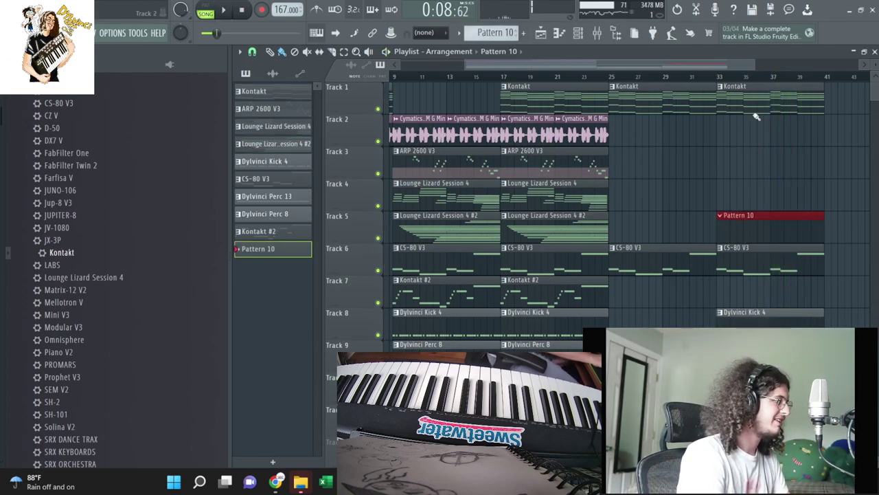
Record a live Lounge Lizard Session 4 #2 part into Pattern 10 from bar 33 to bar 41.
click(569, 32)
click(578, 33)
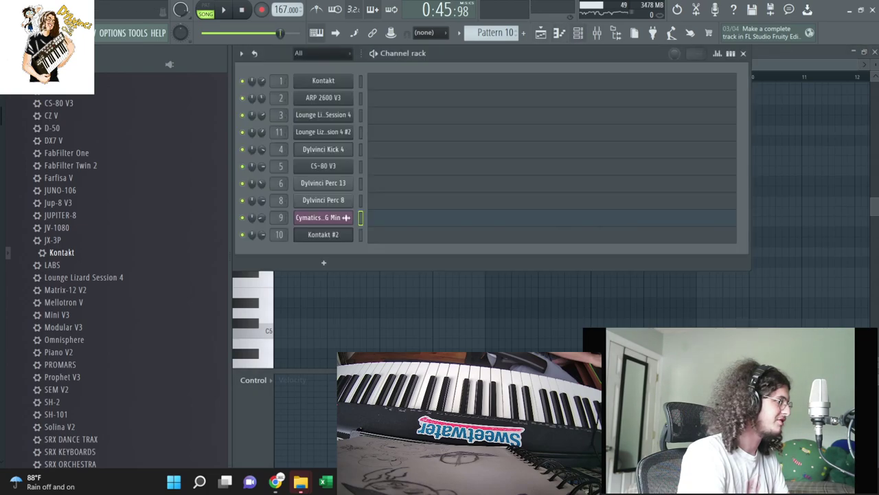
click(874, 52)
click(360, 133)
click(262, 10)
click(428, 292)
click(844, 173)
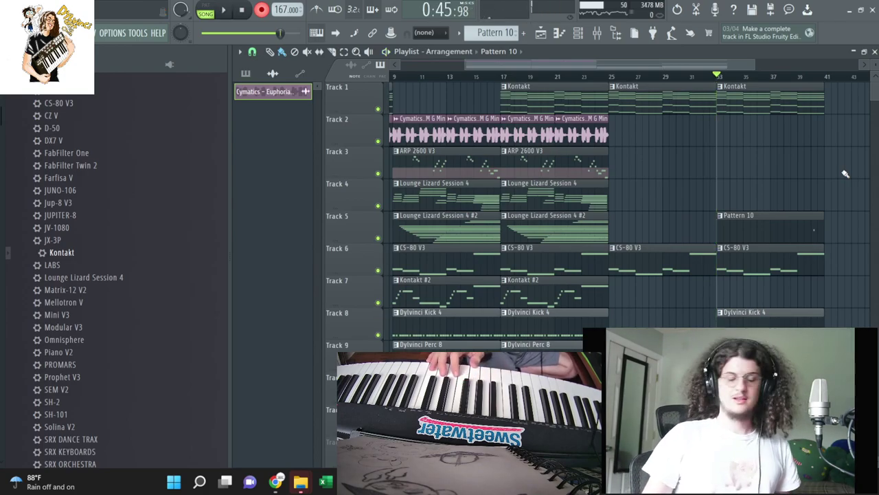
key(space)
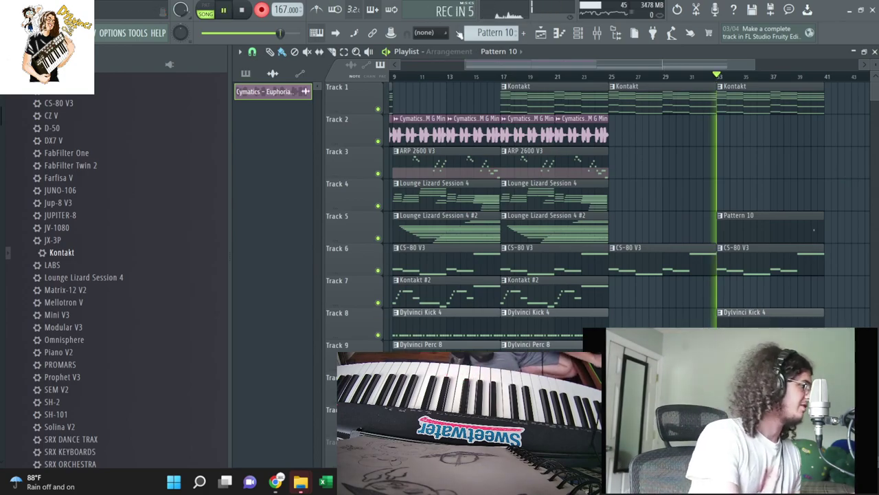
key(F6)
key(F6)
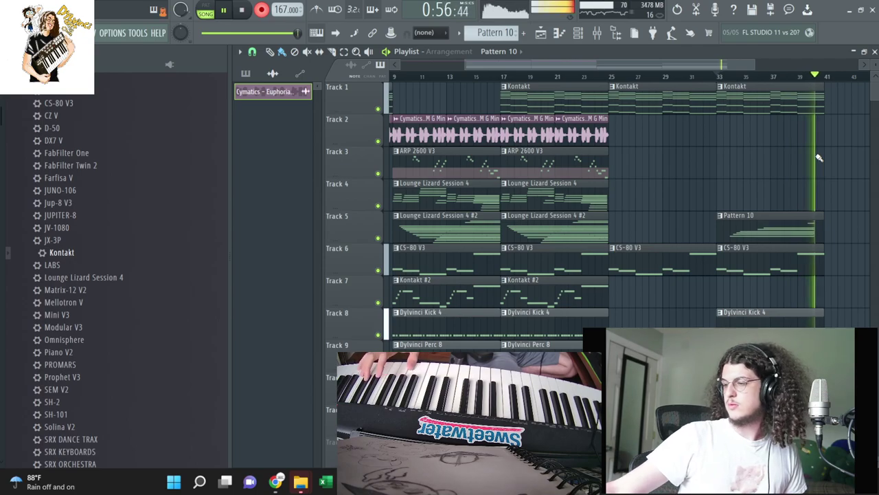
key(space)
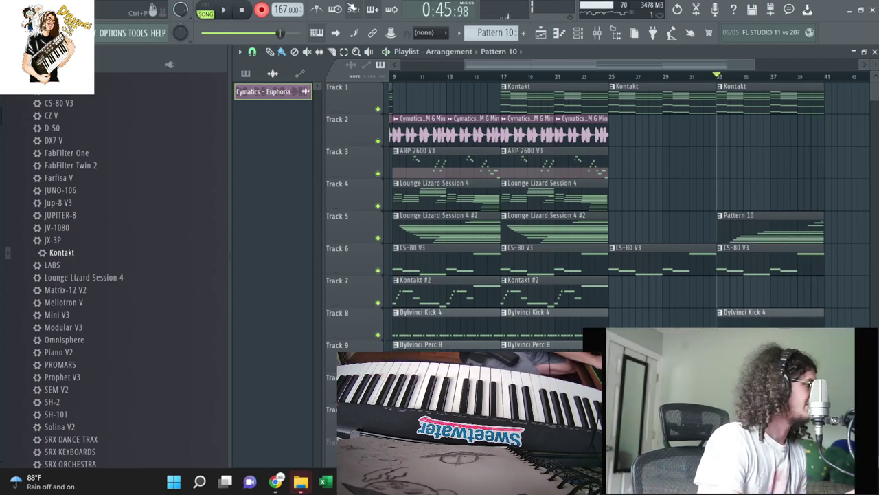
Play back the bar 33 section and delete the Pattern 10 clip from Track 5.
key(space)
click(579, 34)
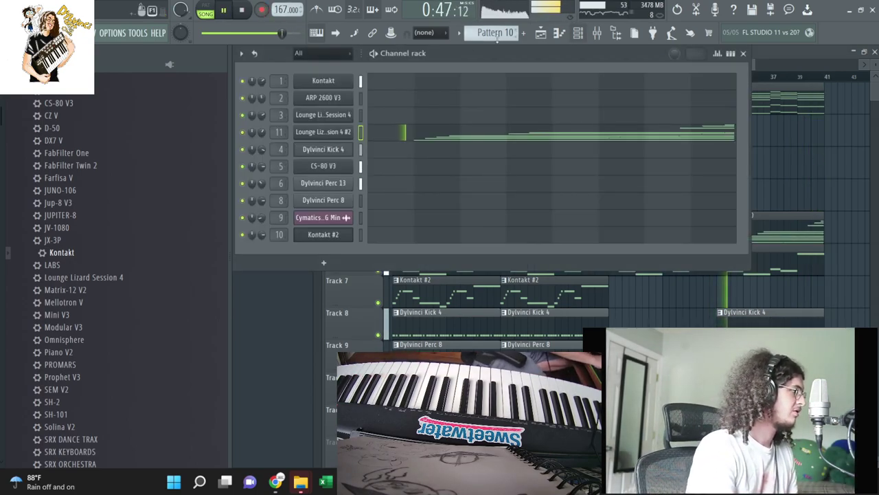
click(850, 169)
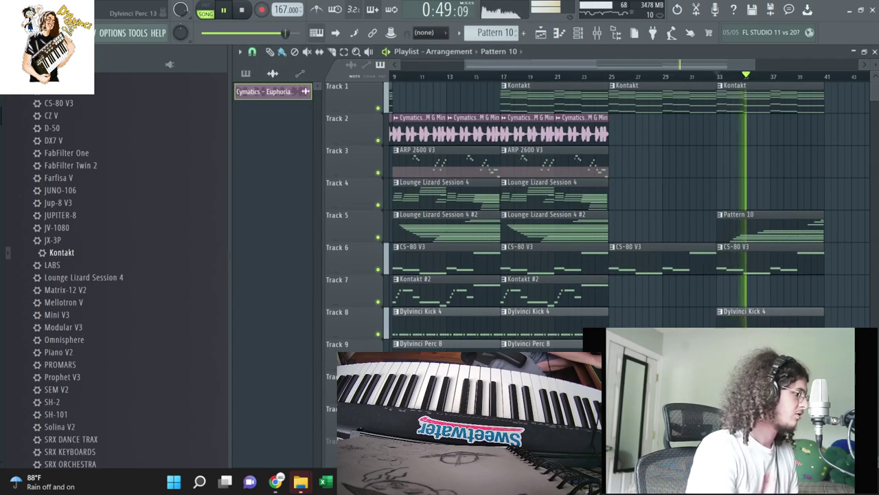
right_click(758, 230)
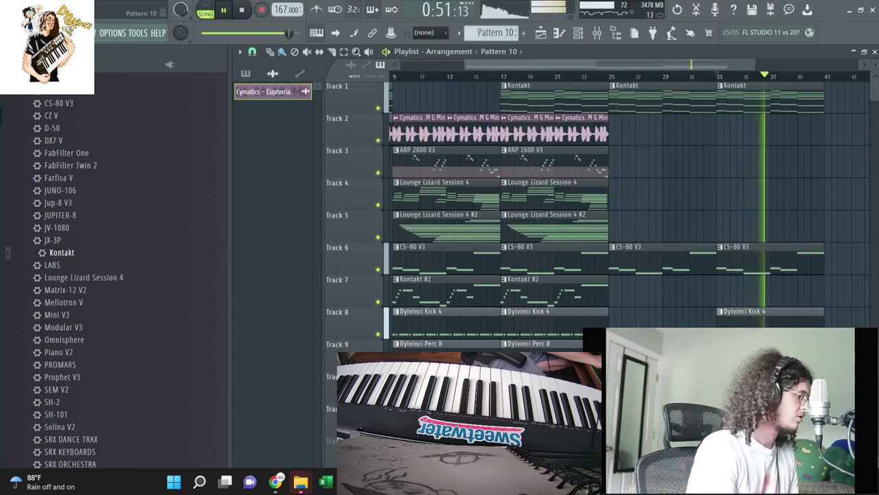
Duplicate all playlist clips from bars 9 to 41 so that the copy starts at bar 41.
click(246, 74)
drag(825, 412, 467, 69)
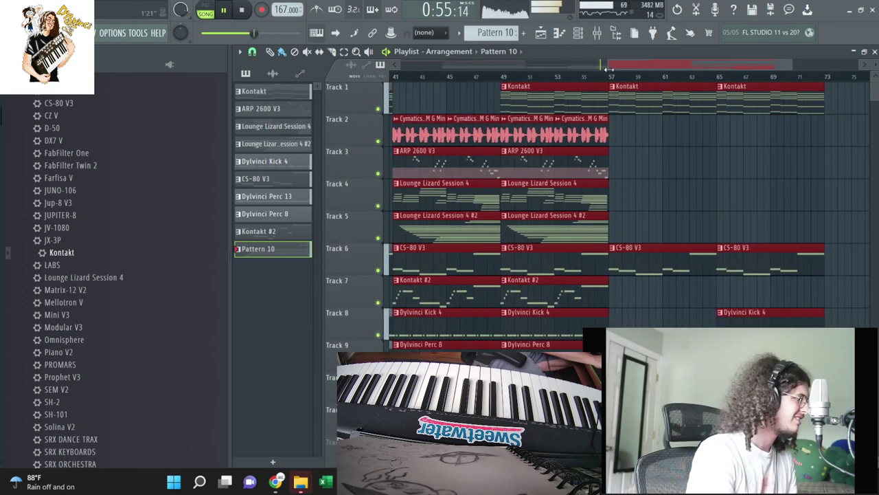
key(ctrl+b)
scroll(589, 189, down, 3)
ctrl+click(589, 193)
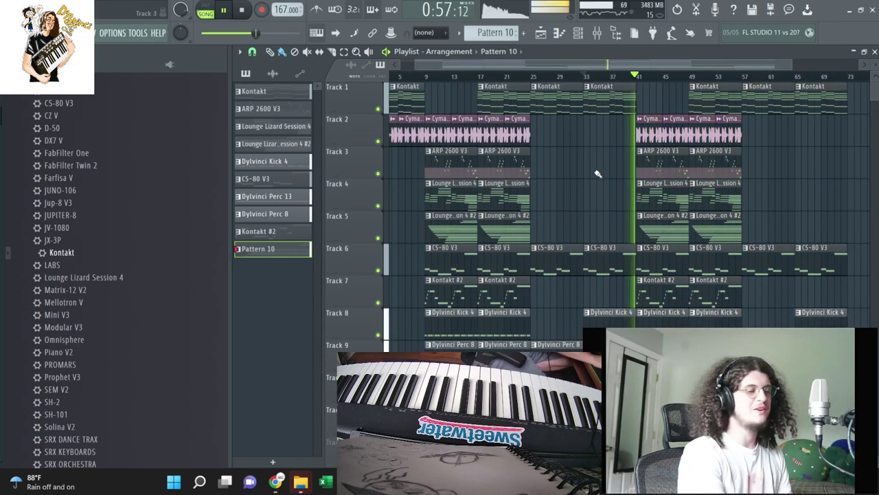
Create the empty Pattern 11 and turn on Reverse for the Cymatics Euphoria vocal chop sample.
key(F4)
scroll(563, 229, down, 2)
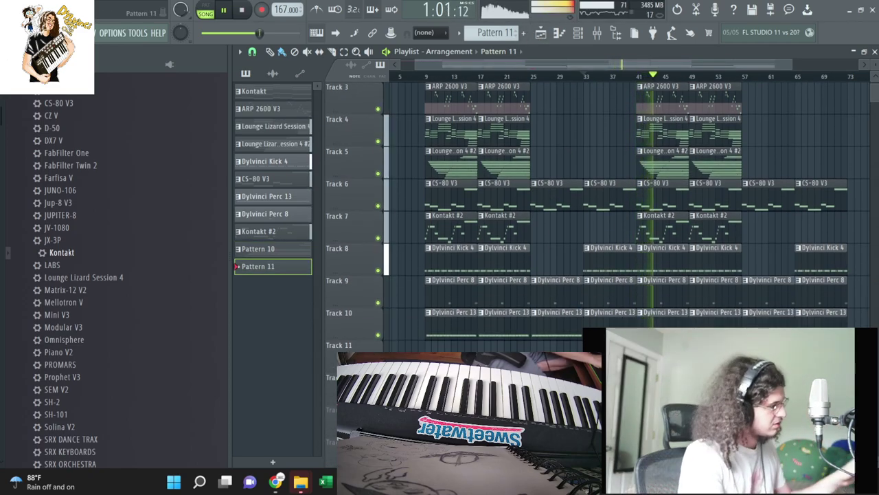
key(F6)
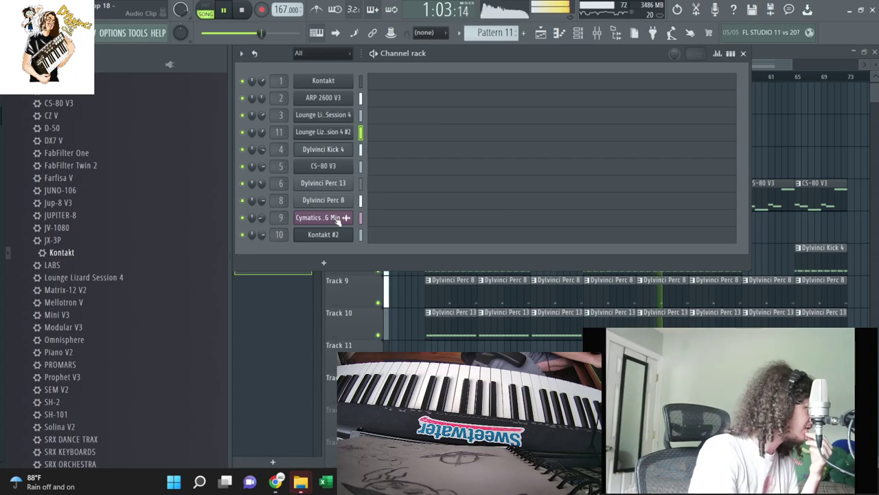
click(339, 218)
click(418, 228)
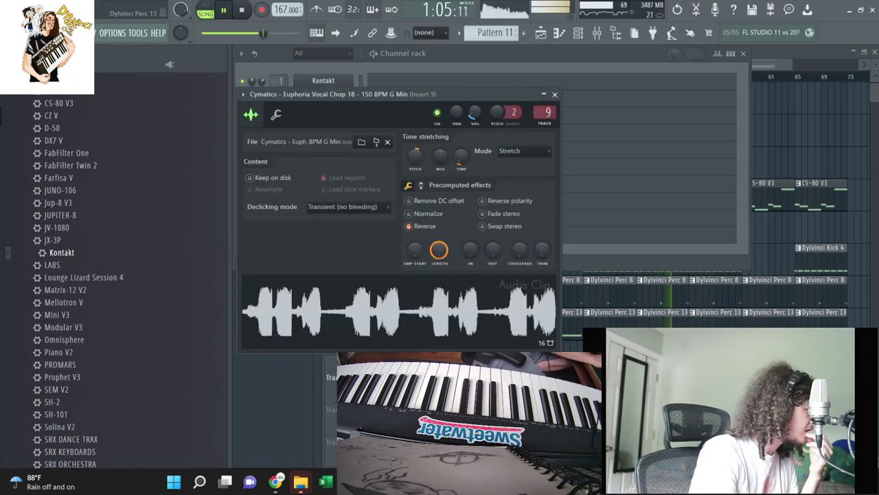
key(F5)
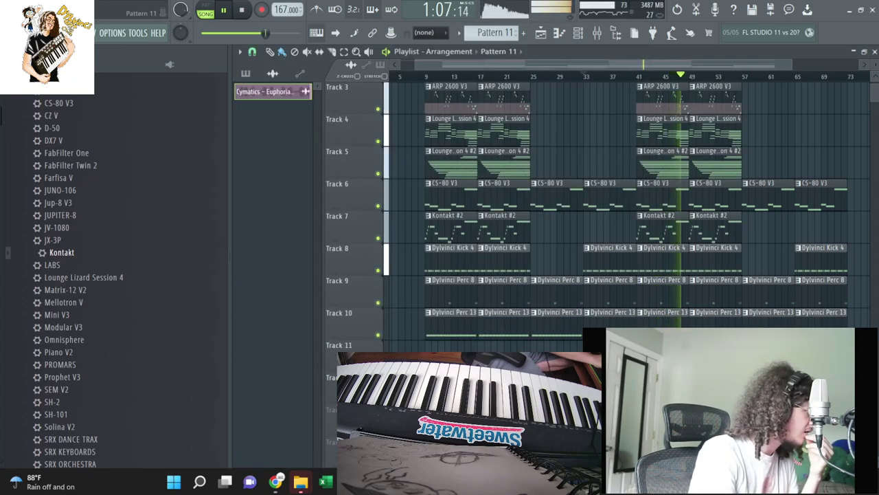
Listen to the arrangement from bar 57 and again from the start of the intro.
scroll(748, 94, up, 2)
click(745, 77)
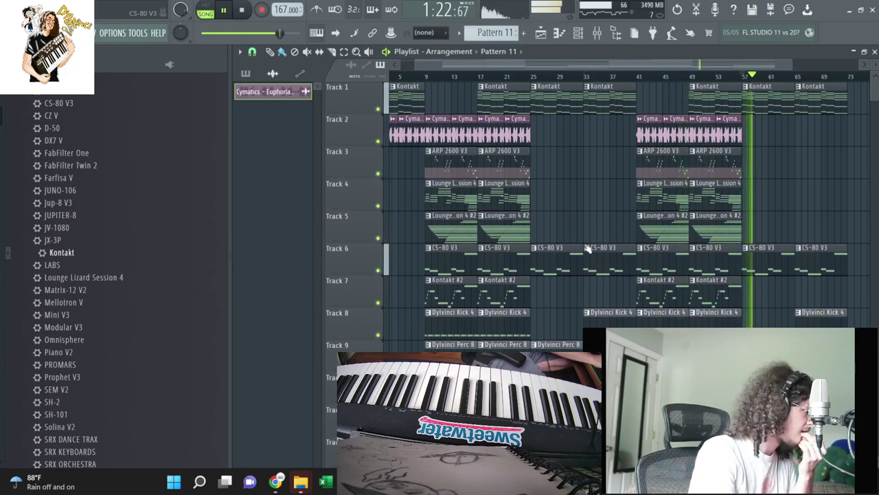
drag(575, 65, 216, 118)
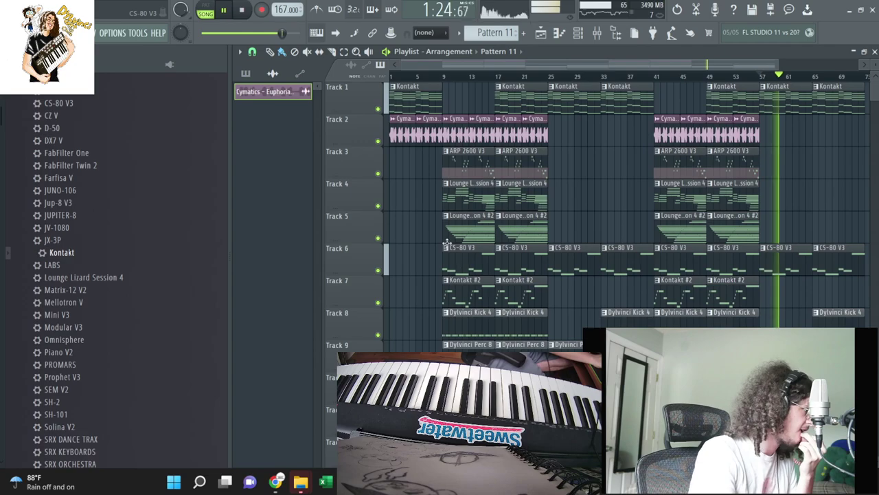
click(397, 77)
scroll(3, 209, up, 5)
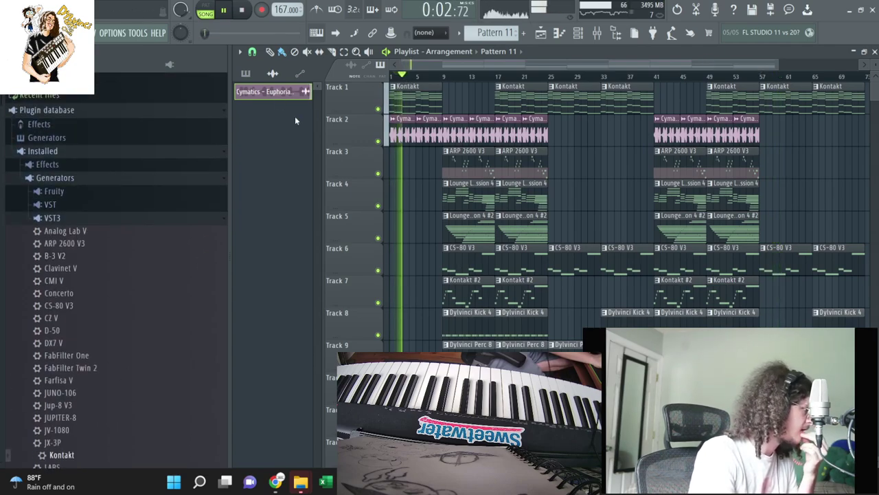
click(393, 75)
Add TT_Break2_84bpm_Loop12 from the 24 Bit Breaks folder of the Break Bread Vol. 3 drum kit to the project's audio clips.
click(61, 114)
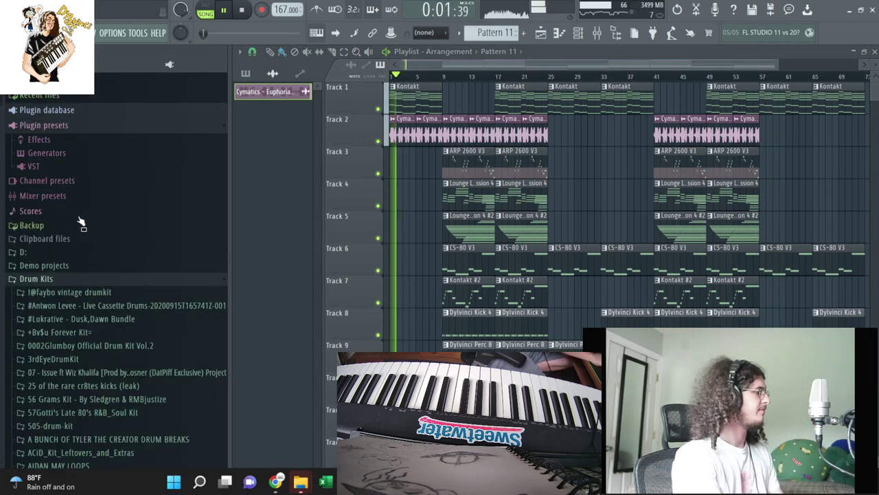
scroll(81, 224, down, 20)
key(space)
scroll(79, 223, down, 8)
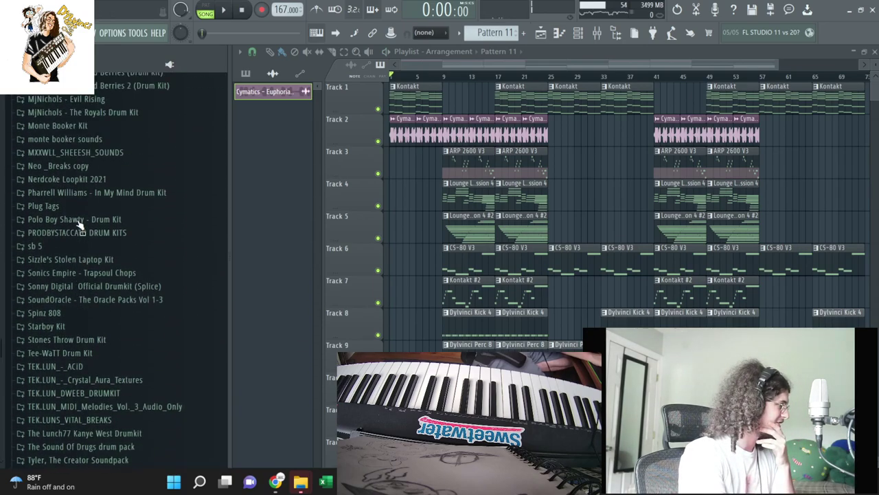
scroll(78, 224, up, 10)
scroll(78, 221, up, 5)
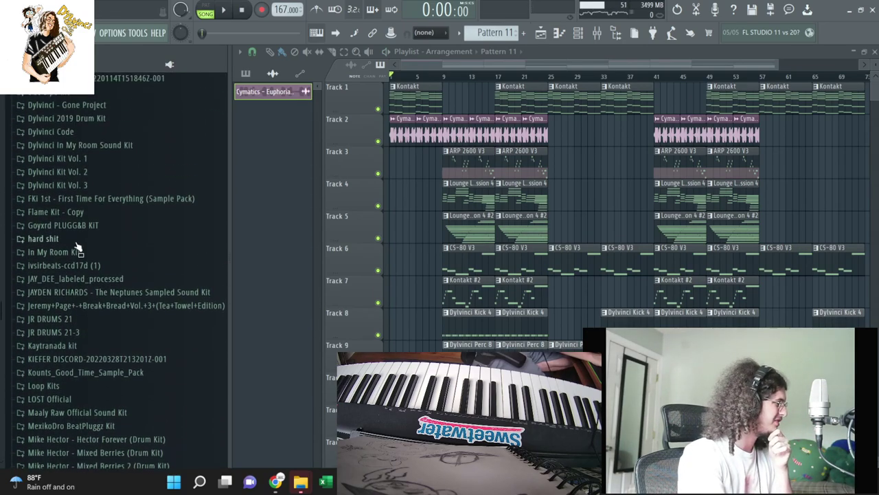
click(78, 307)
click(78, 333)
click(55, 360)
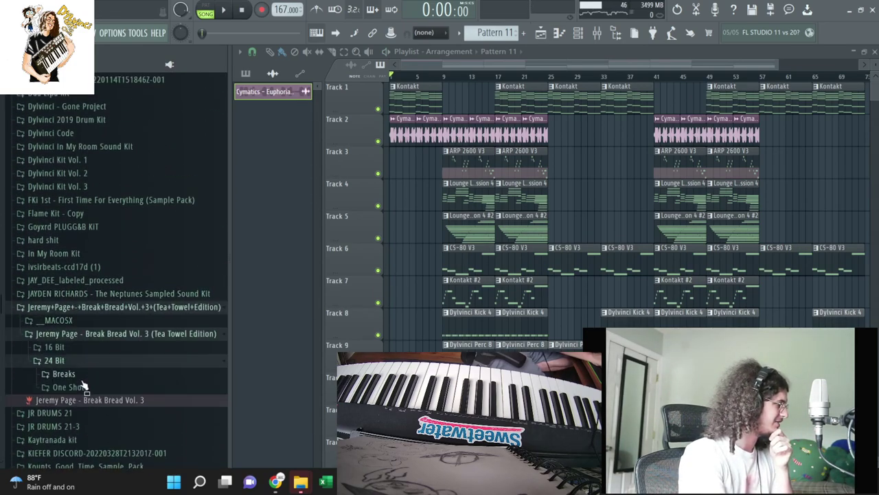
click(82, 376)
scroll(90, 368, down, 4)
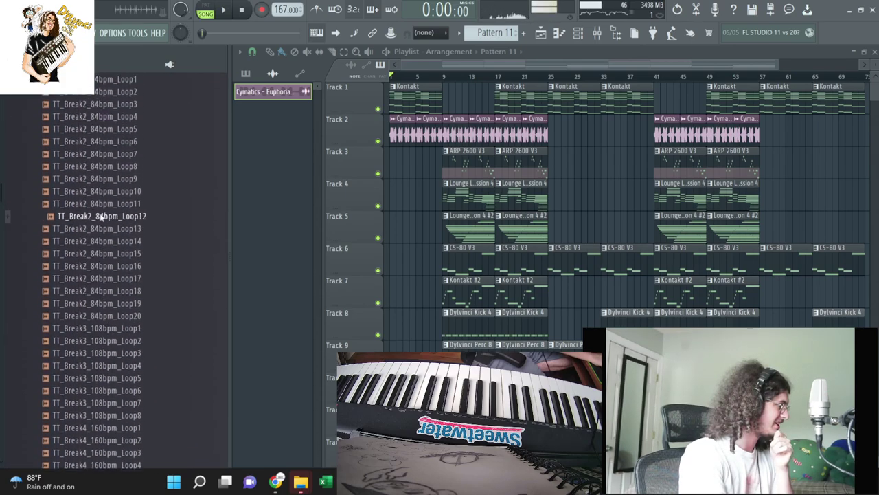
drag(102, 217, 273, 110)
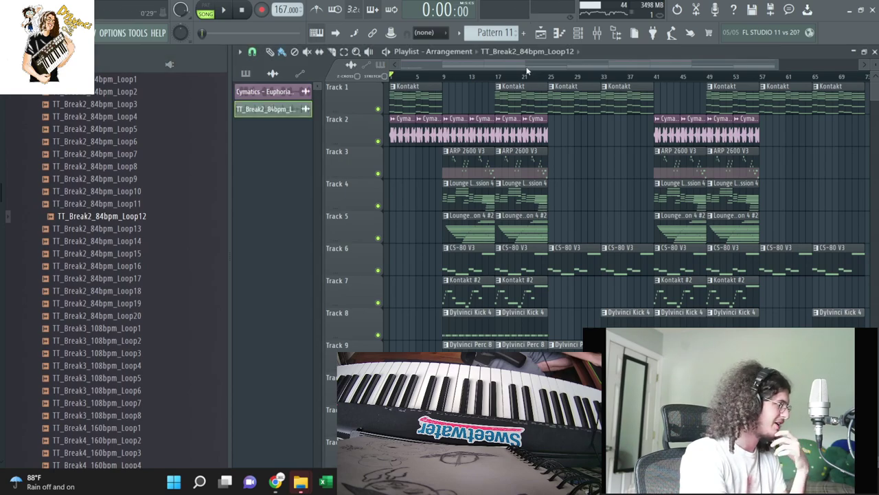
Adjust the time-stretching time of the TT_Break2_84bpm_Loop12 sample and start playback.
key(F6)
click(320, 100)
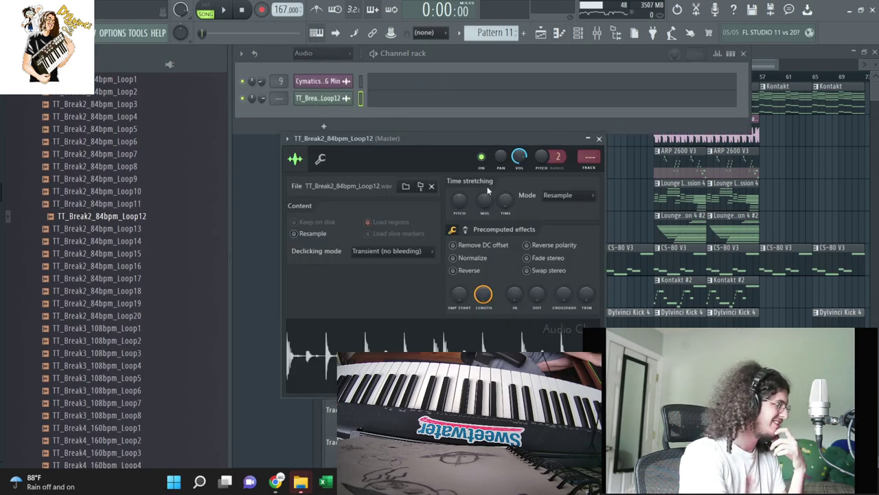
right_click(505, 199)
click(529, 270)
key(F5)
key(space)
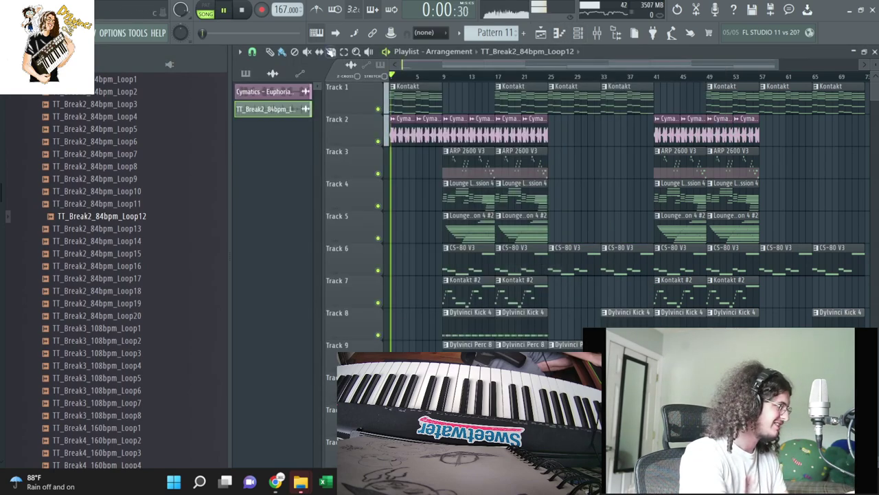
Set the break loop's time-stretching mode to Stretch and lower its pitch slightly.
key(F6)
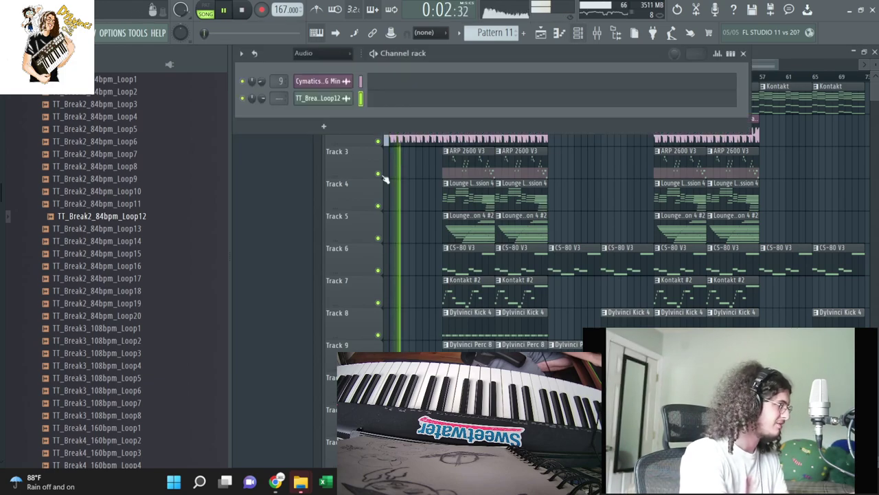
click(337, 102)
click(568, 196)
click(566, 227)
key(space)
key(space)
click(321, 55)
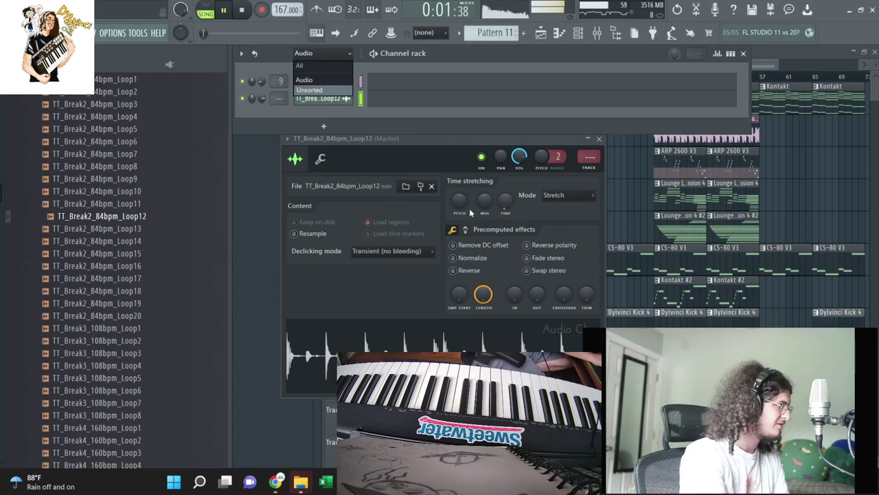
drag(460, 201, 460, 207)
Show all channels in the channel rack and route the break loop to mixer insert 14, stopping playback.
click(307, 55)
click(302, 65)
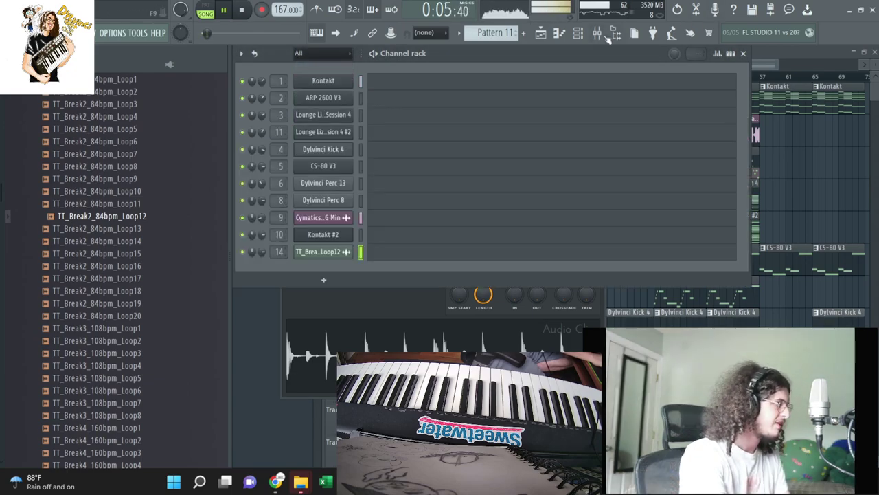
click(598, 34)
key(space)
Load MetaFlanger Stereo_2 in the first effect slot of Insert 14 and apply the Hedges - Flangelica preset.
click(747, 178)
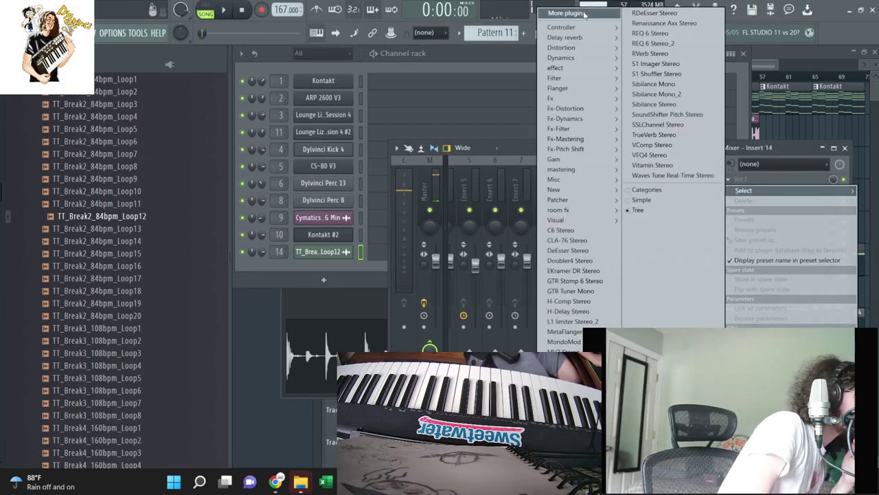
click(584, 14)
text(fla)
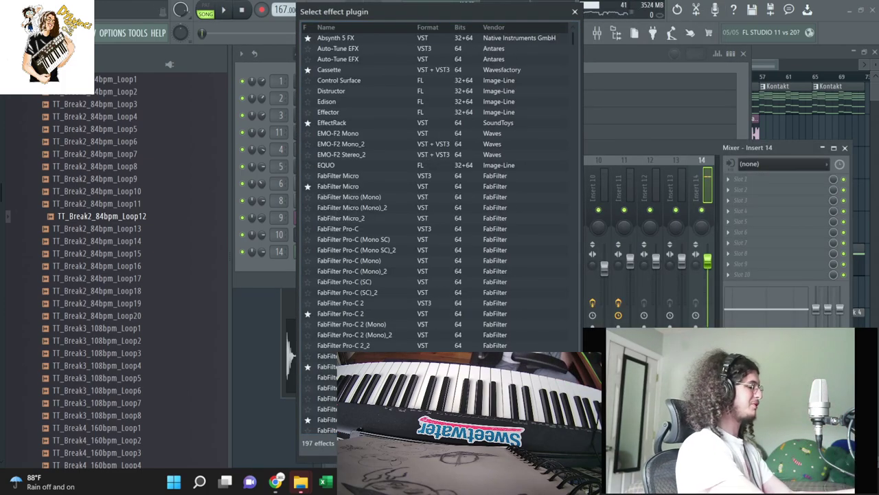
double_click(374, 81)
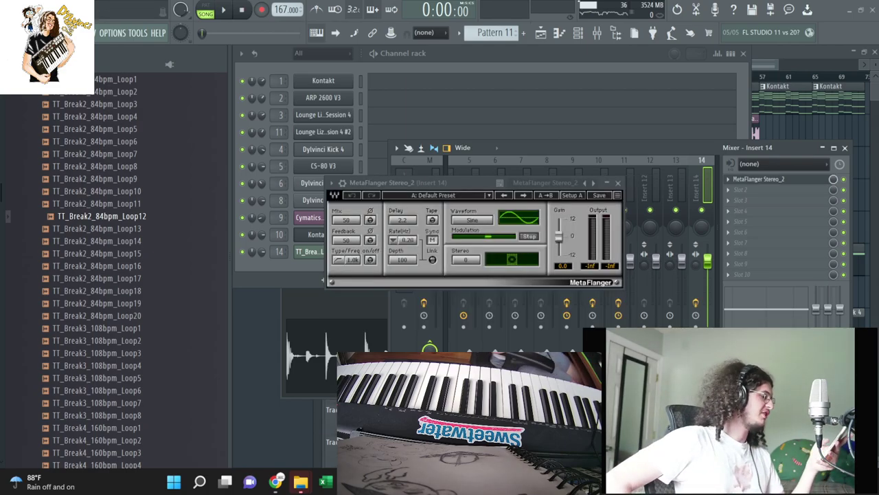
click(486, 196)
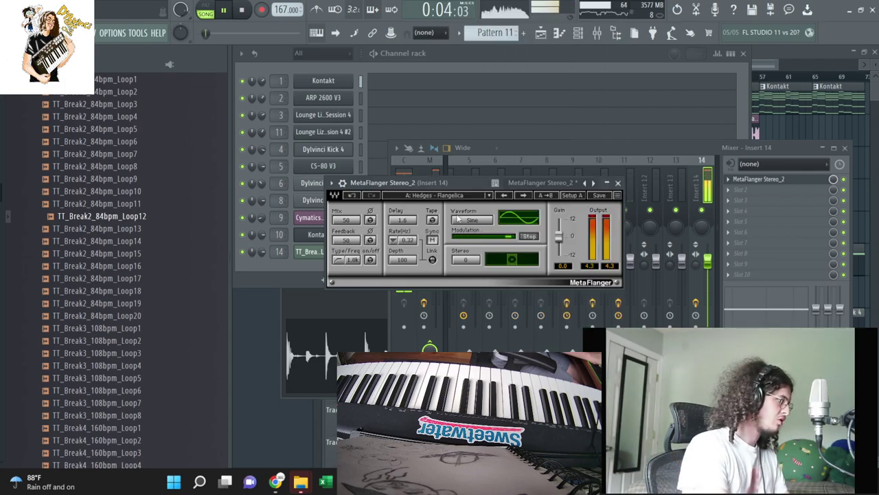
Lower the level of Insert 14 and load ValhallaVintageVerb in its second effect slot with the mix at 41.2%.
drag(708, 263, 708, 281)
click(729, 190)
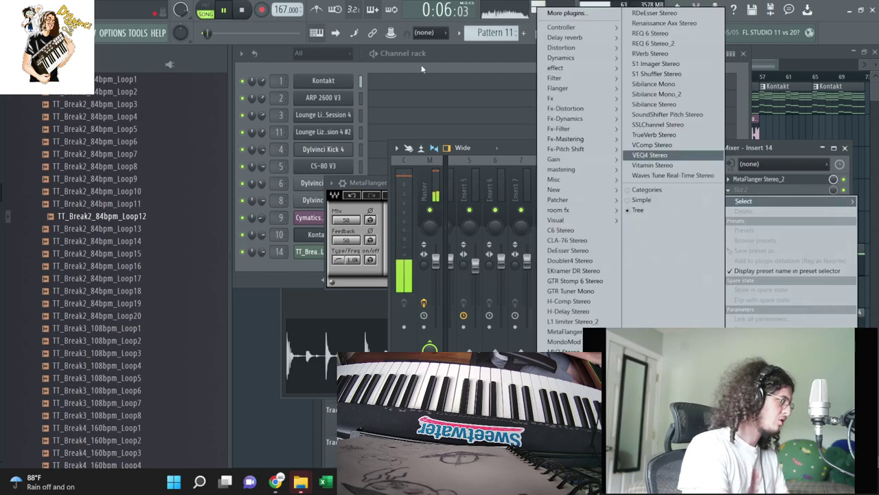
mouse_move(558, 68)
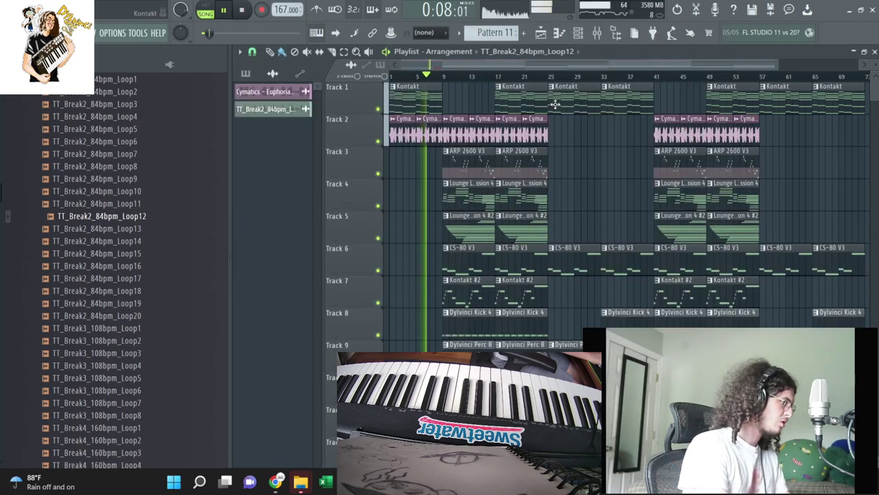
click(606, 32)
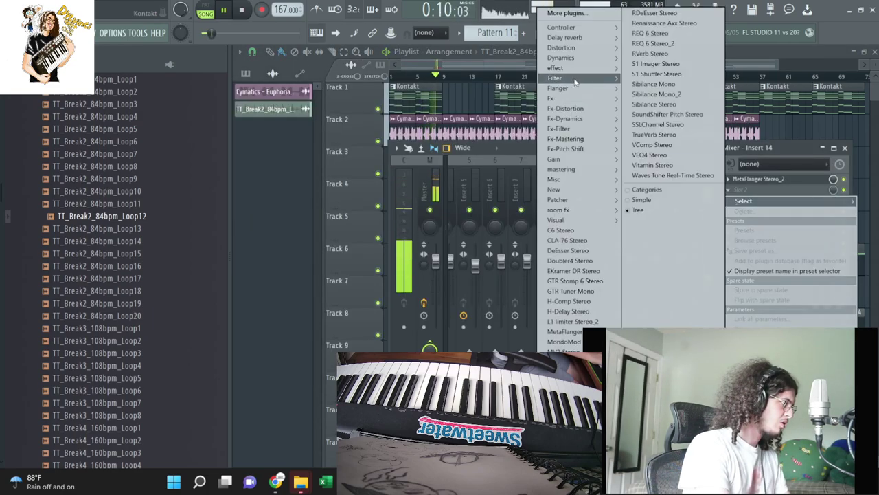
mouse_move(571, 69)
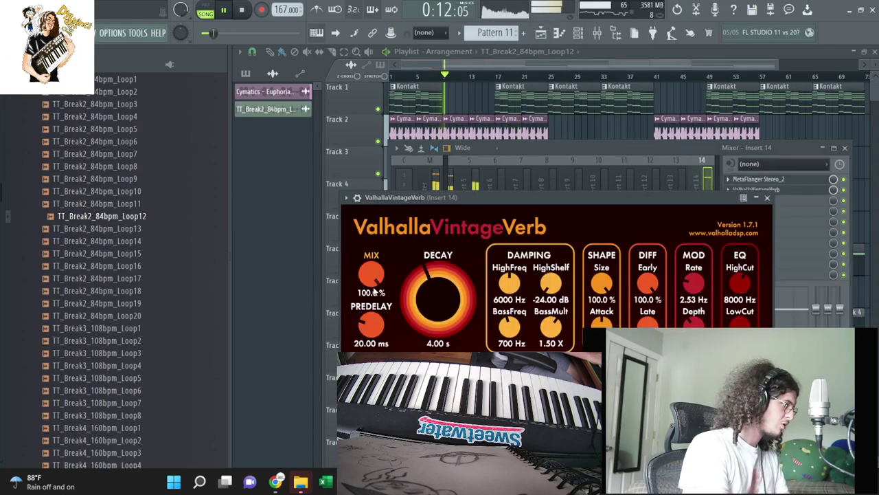
click(485, 56)
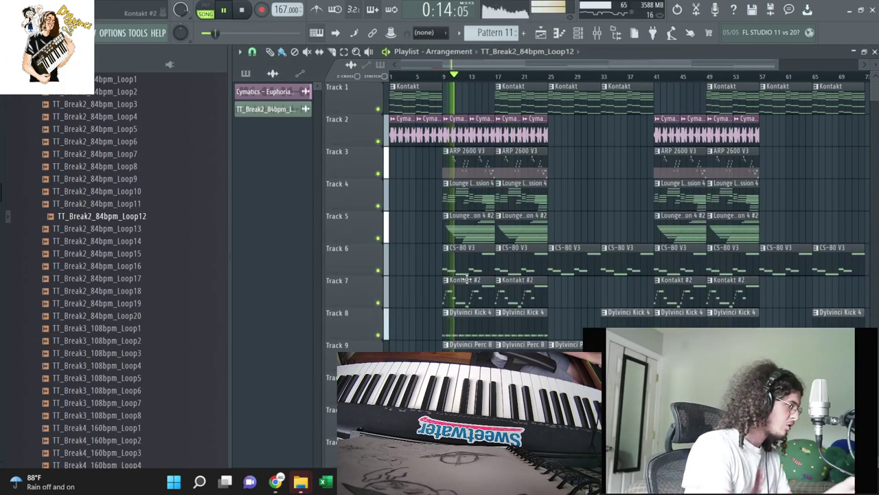
Restart playback from just before bar 9 and reopen ValhallaVintageVerb on Insert 14.
click(439, 78)
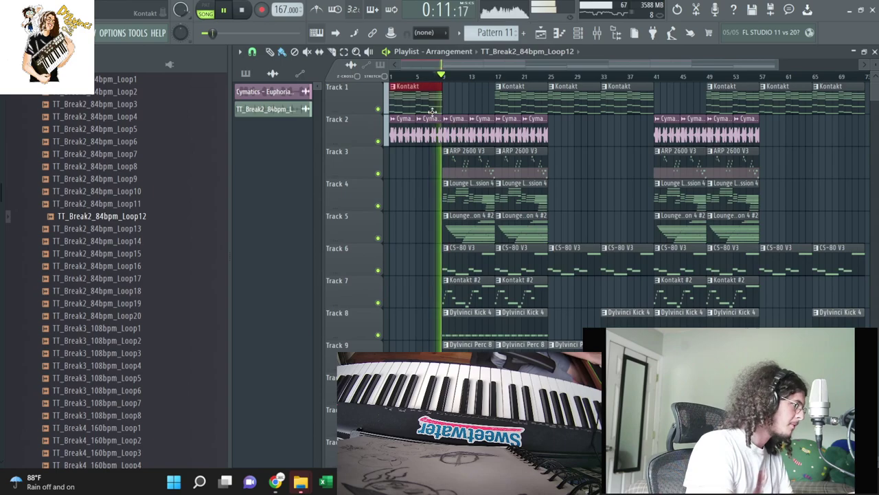
key(space)
key(F9)
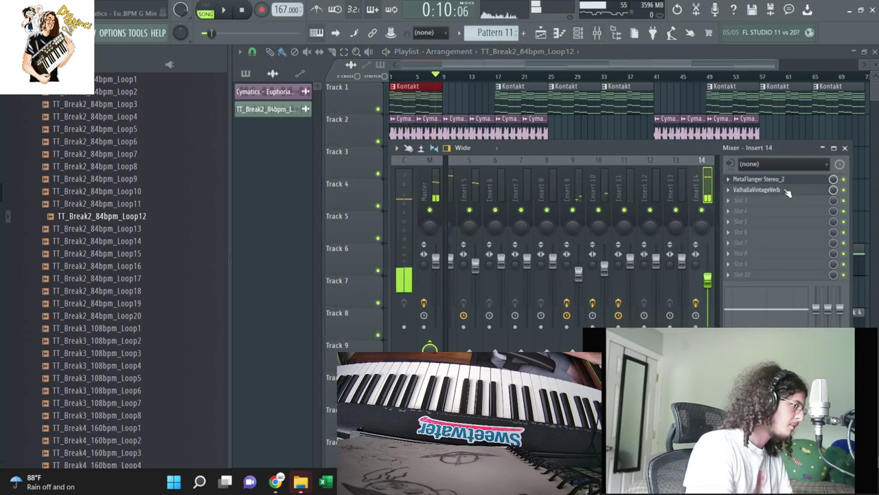
click(787, 191)
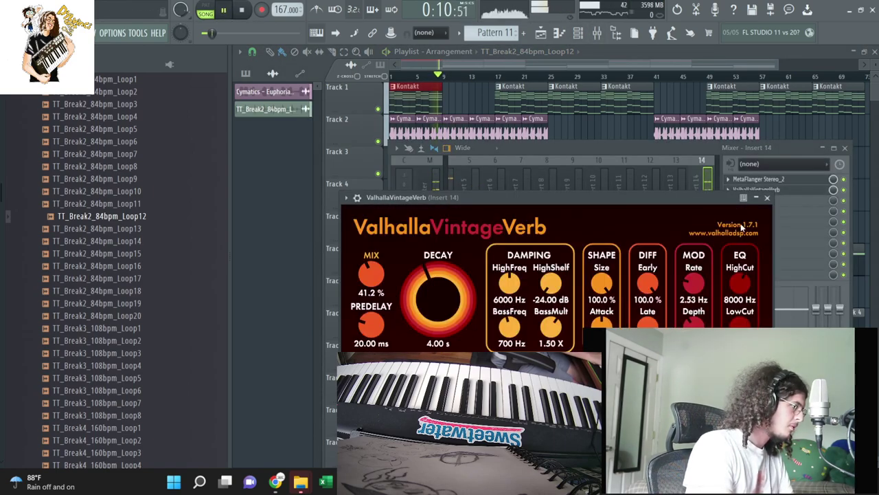
Duplicate the selected Kontakt clip to bar 9 on Track 1 and delete the vocal chop clips between bars 9 and 17 on Track 2.
right_click(482, 100)
key(ctrl+b)
right_click(463, 227)
key(ctrl+z)
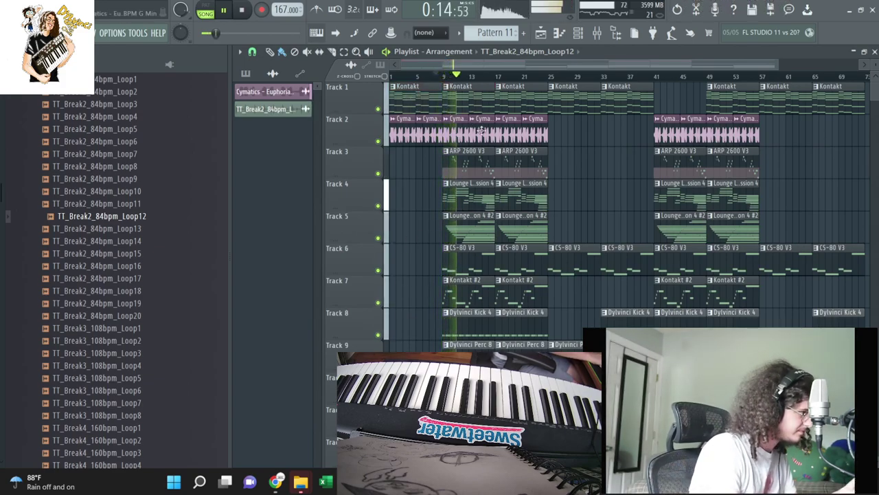
right_click(485, 137)
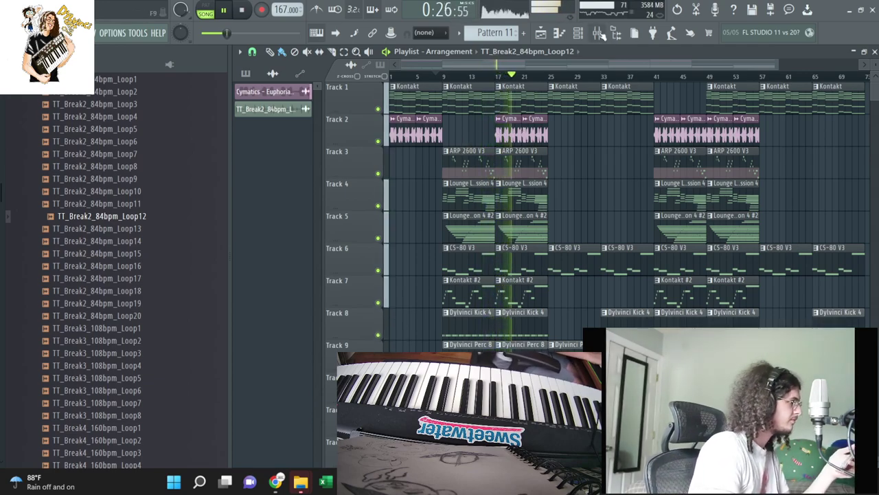
Load Sausage Fattener_2 in the second effect slot of Insert 4 and adjust its Fatness and Color.
click(597, 32)
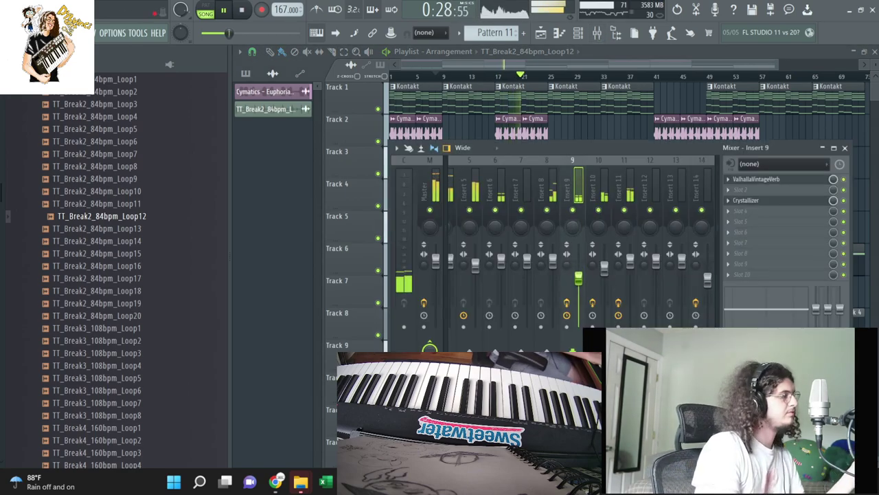
key(F9)
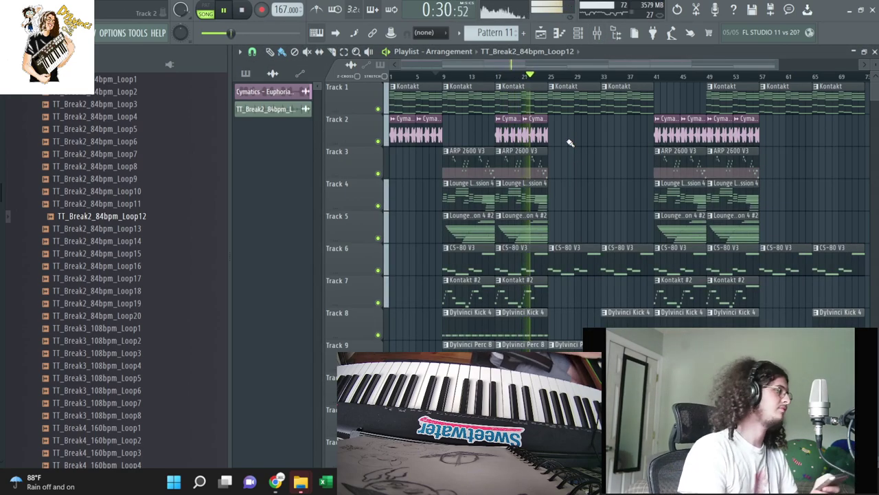
key(F9)
scroll(518, 177, up, 7)
click(518, 186)
click(745, 180)
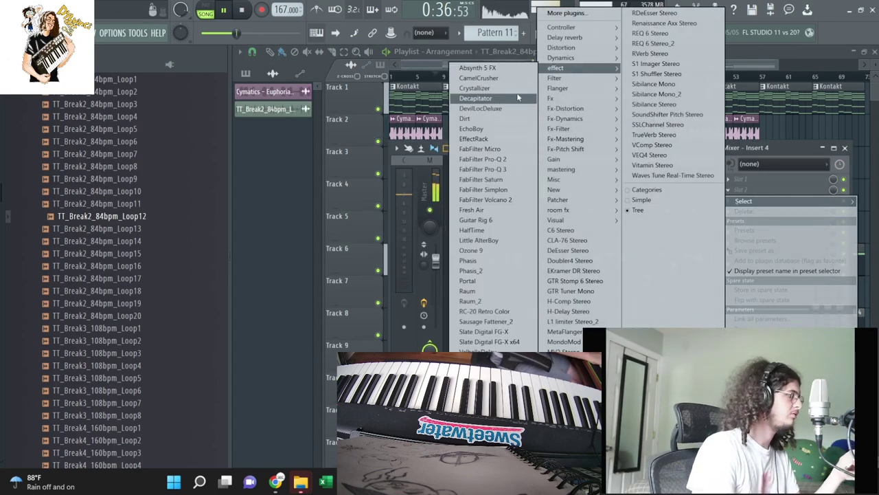
click(482, 312)
drag(466, 215, 467, 196)
drag(558, 234, 557, 213)
drag(496, 139, 491, 189)
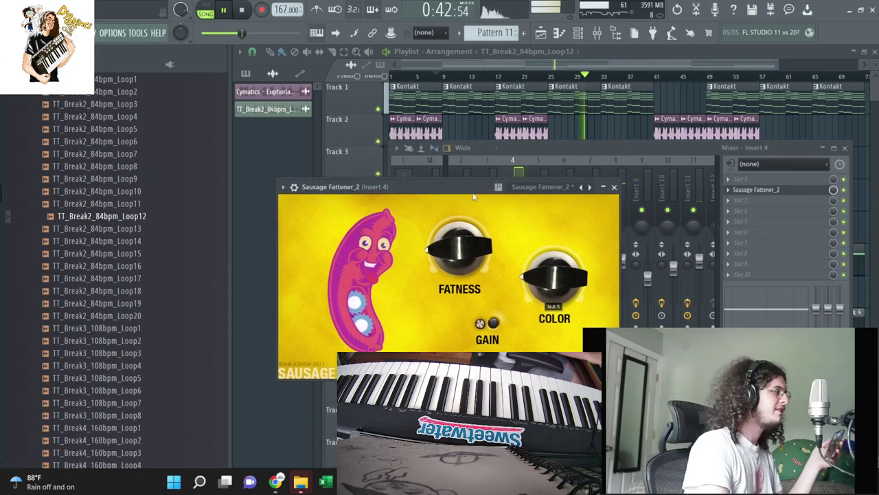
Reopen Sausage Fattener_2 on Insert 4 and adjust its gain.
click(630, 119)
click(579, 34)
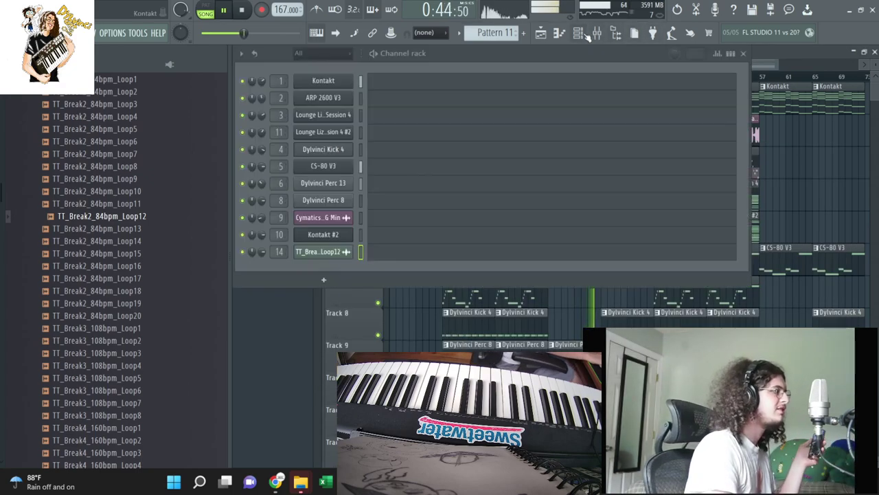
click(598, 34)
click(806, 197)
click(807, 193)
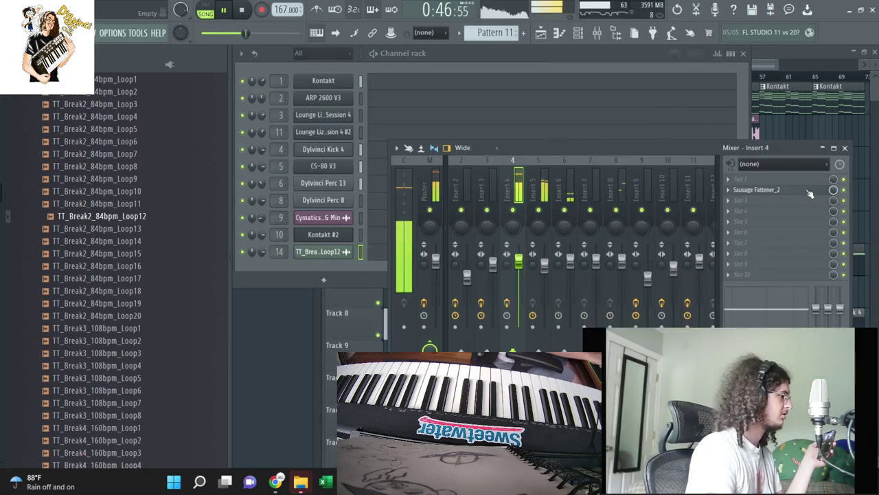
click(796, 191)
drag(479, 321, 477, 323)
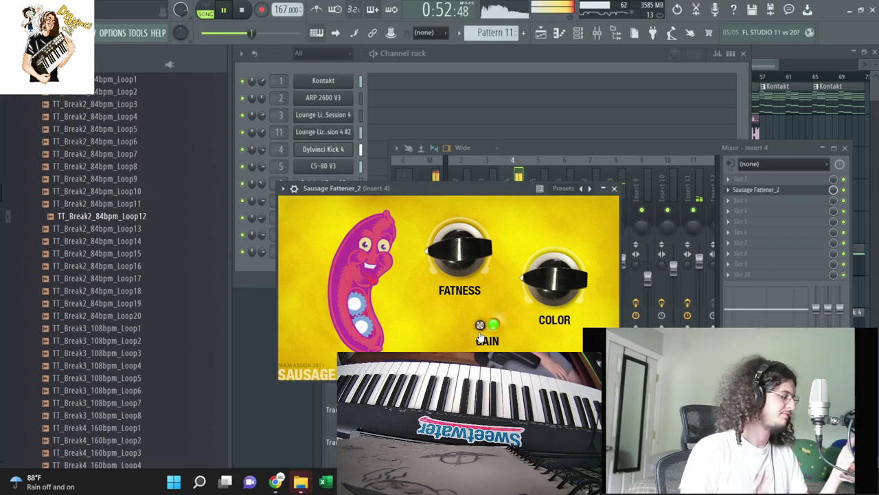
Go through the mixer inserts to the break loop's Insert 14 and switch off its ValhallaVintageVerb effect.
key(F5)
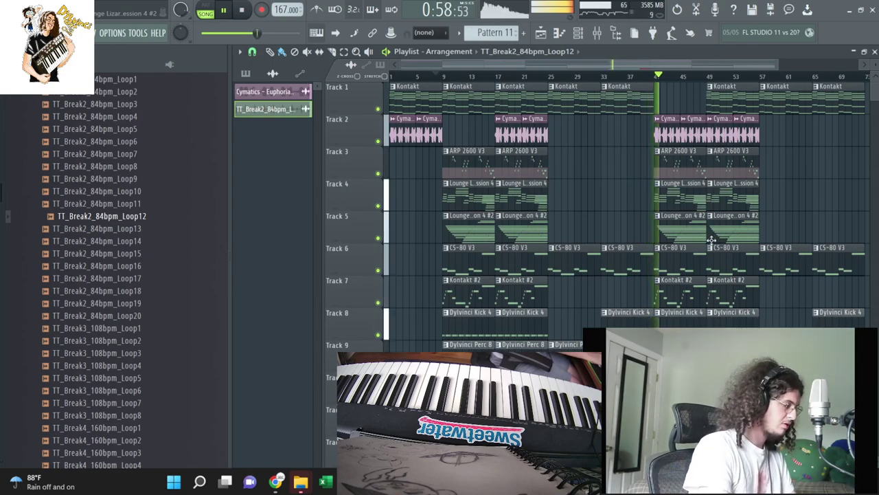
click(598, 33)
click(698, 185)
click(714, 189)
click(710, 185)
click(652, 197)
click(627, 202)
click(595, 199)
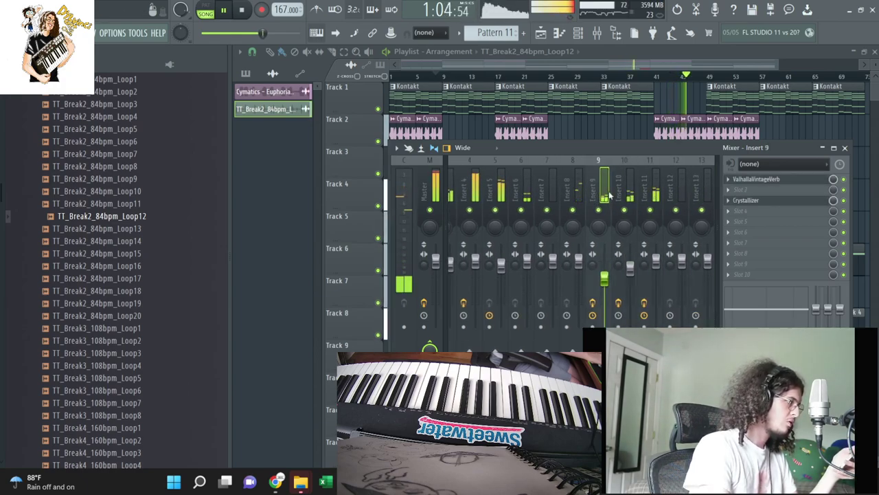
click(680, 195)
click(710, 195)
click(656, 196)
click(631, 196)
click(843, 190)
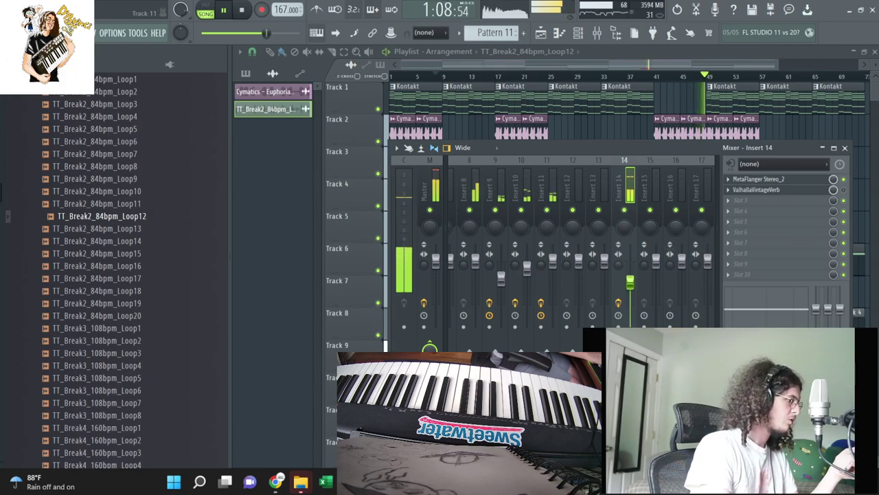
Review the arrangement tracks and the mixer while the song plays, and stop playback.
key(F9)
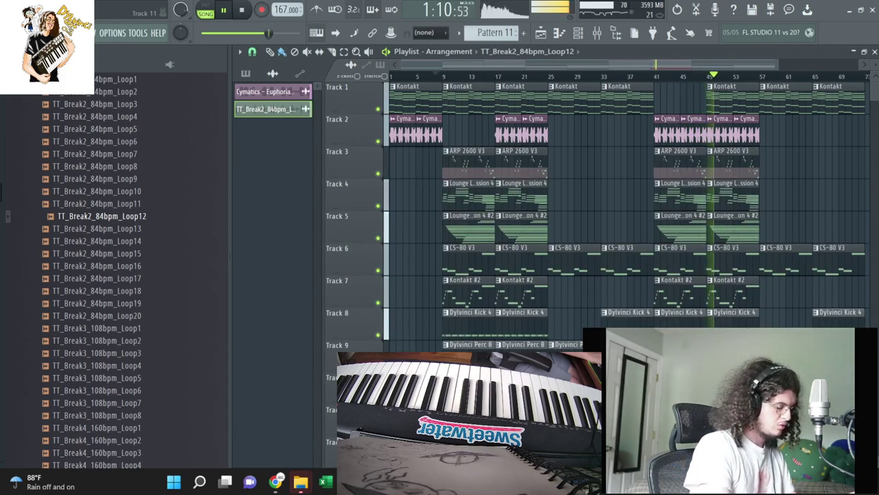
scroll(625, 206, down, 2)
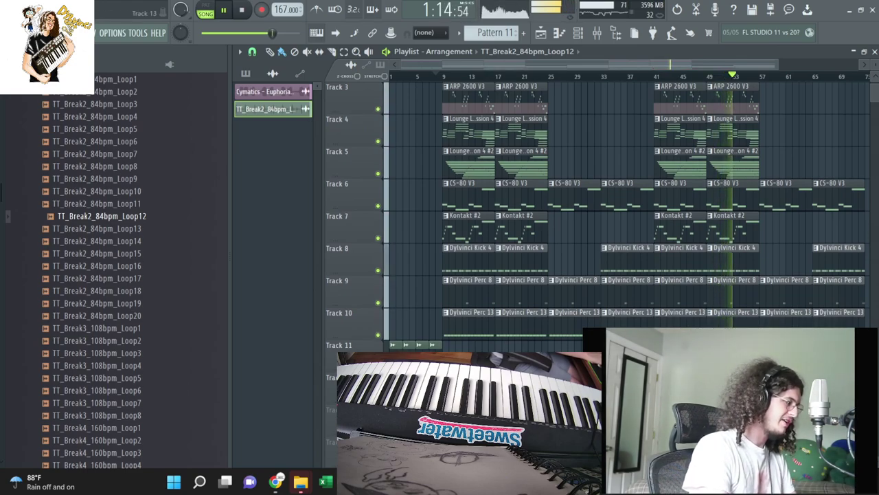
scroll(625, 206, up, 2)
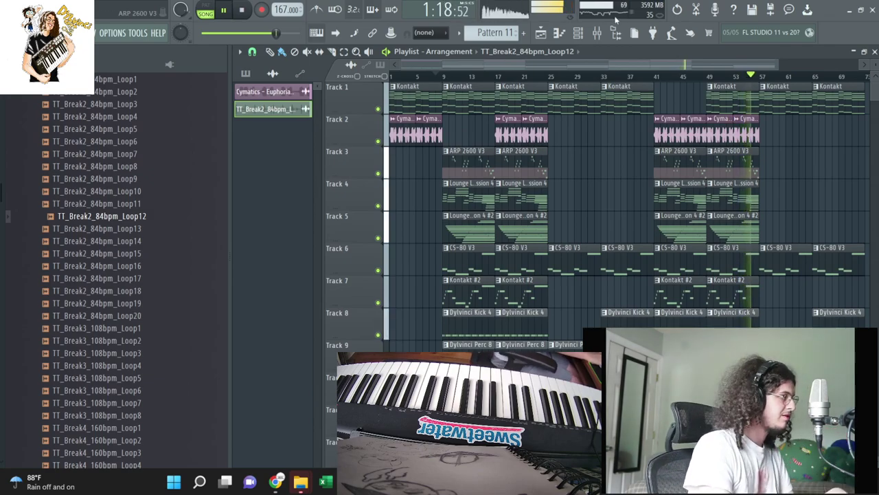
key(F9)
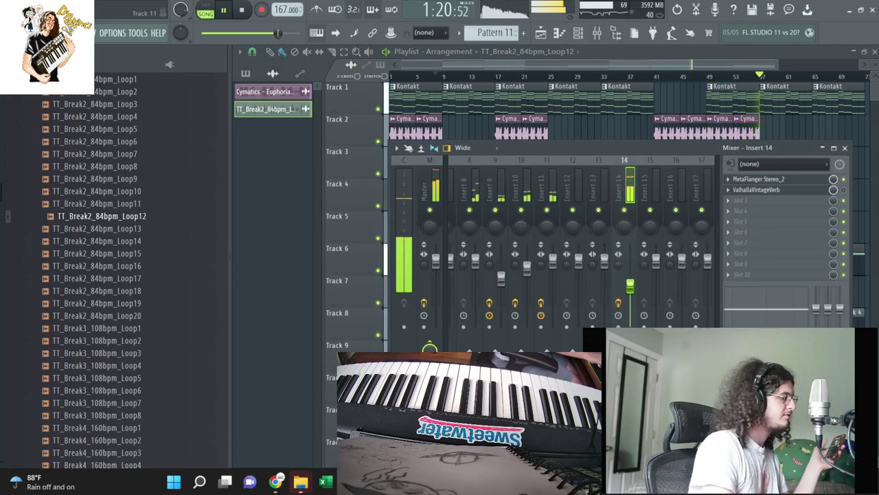
key(F9)
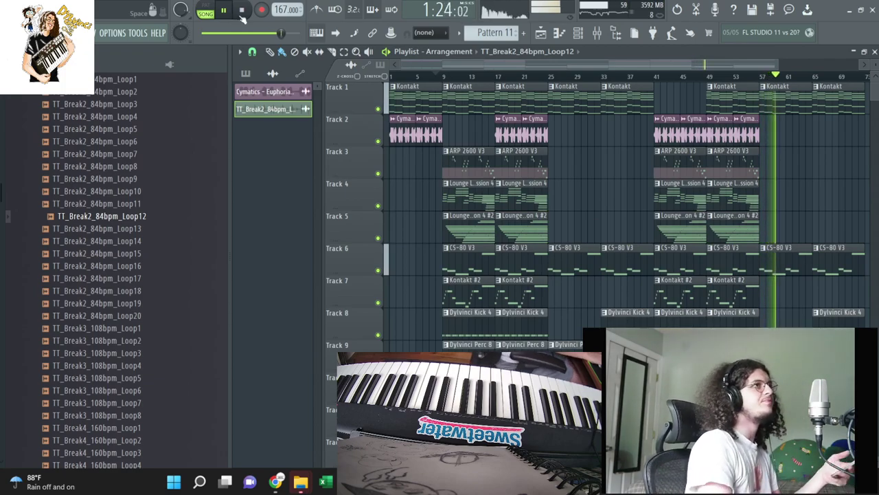
click(242, 15)
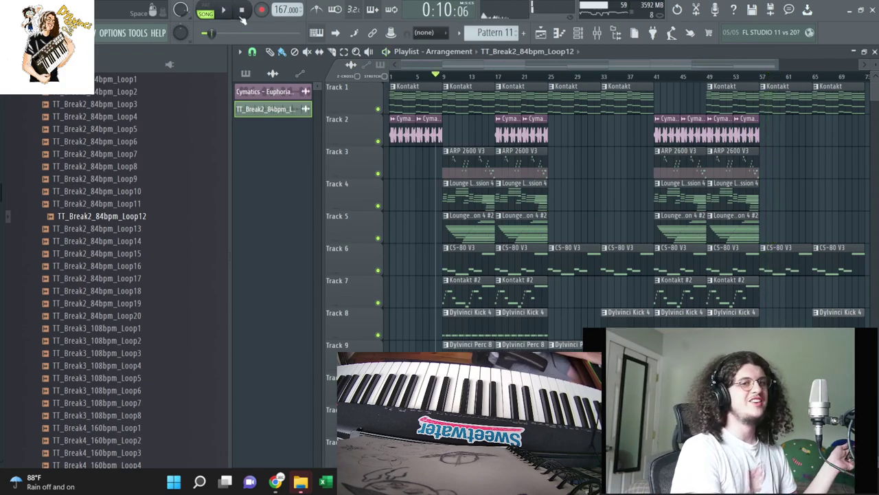